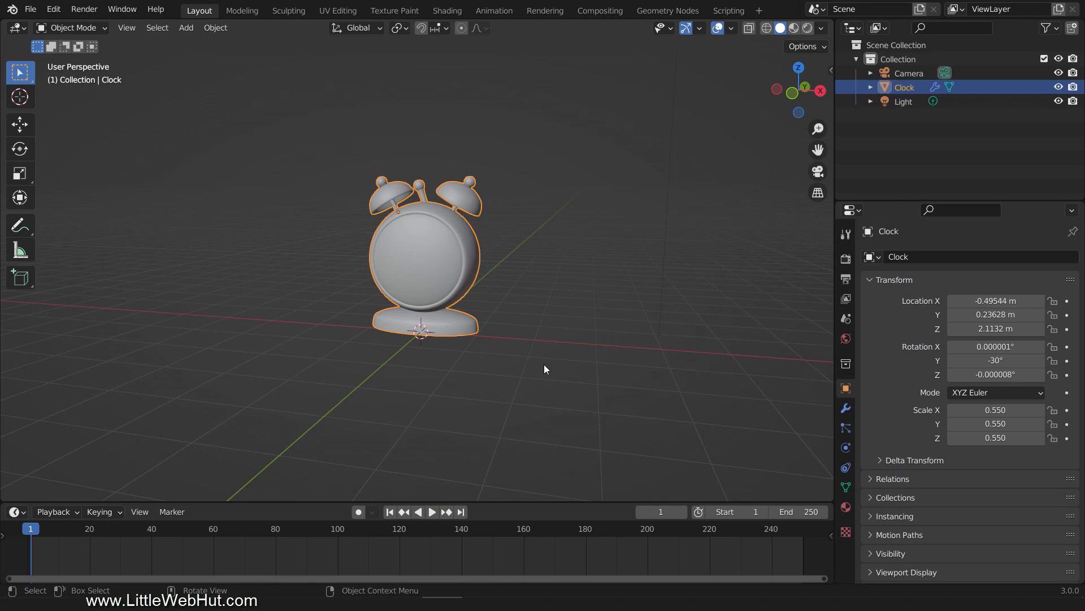
# - Add a plane mesh under the clock as a ground surface and scale it by 100
pyautogui.hotkey('shift', 'a')
pyautogui.moveTo(513, 293)
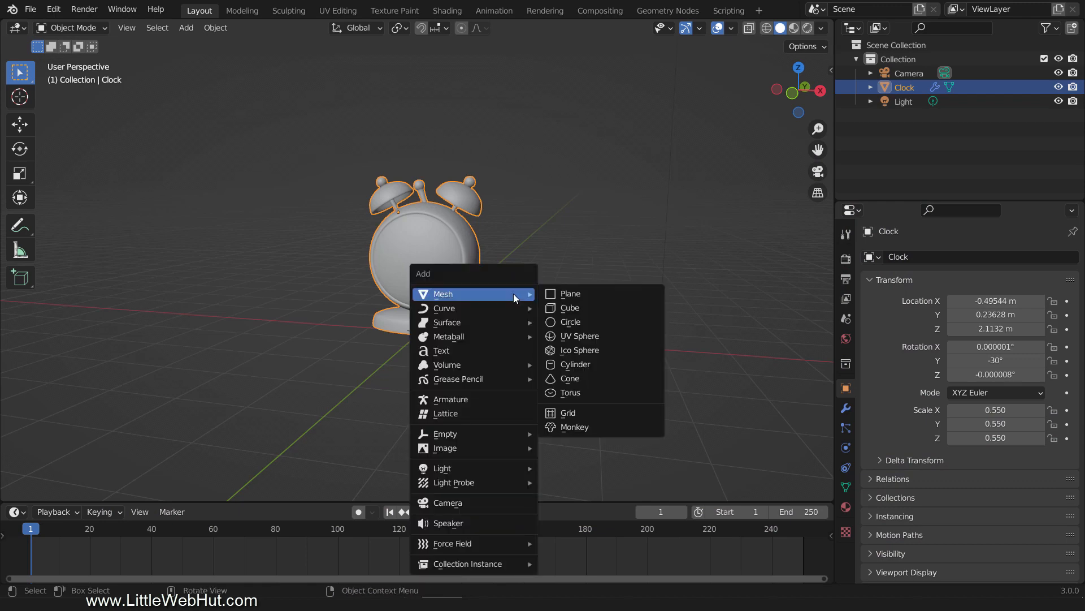
pyautogui.click(608, 294)
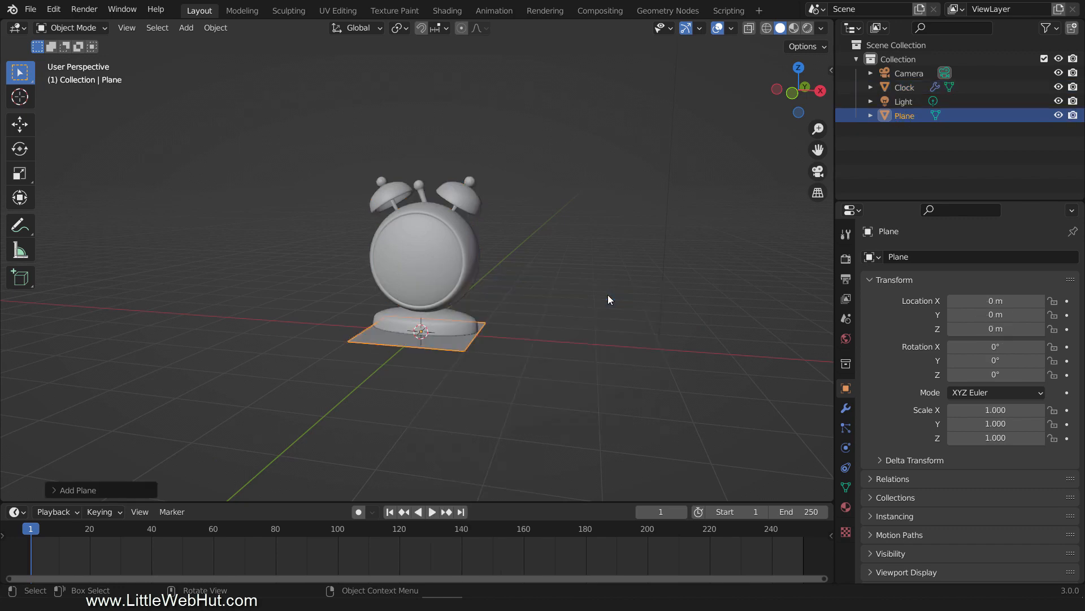
pyautogui.write('s100')
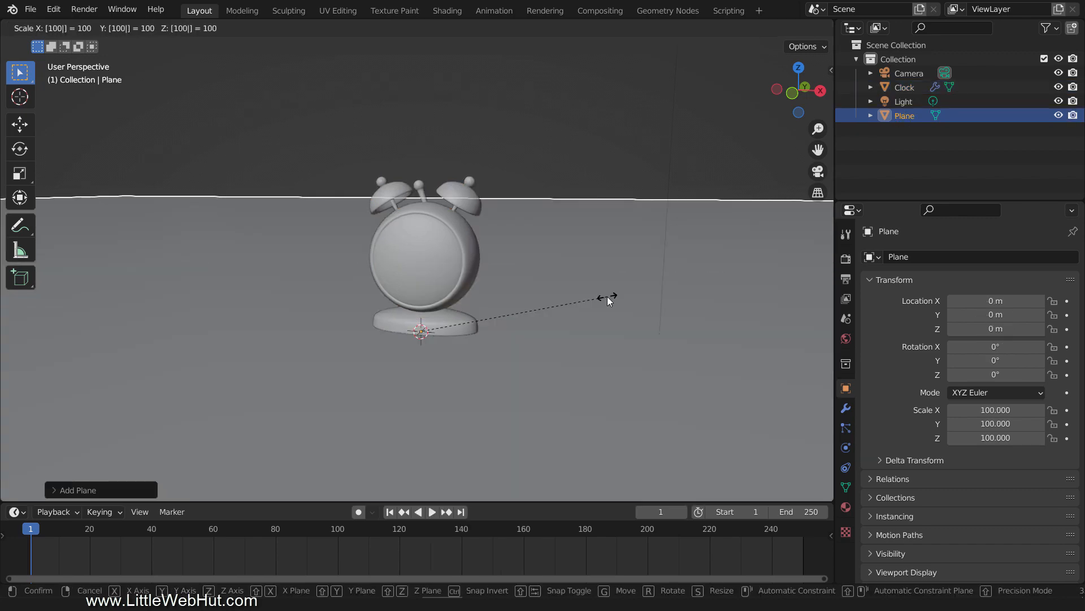
pyautogui.press('Return')
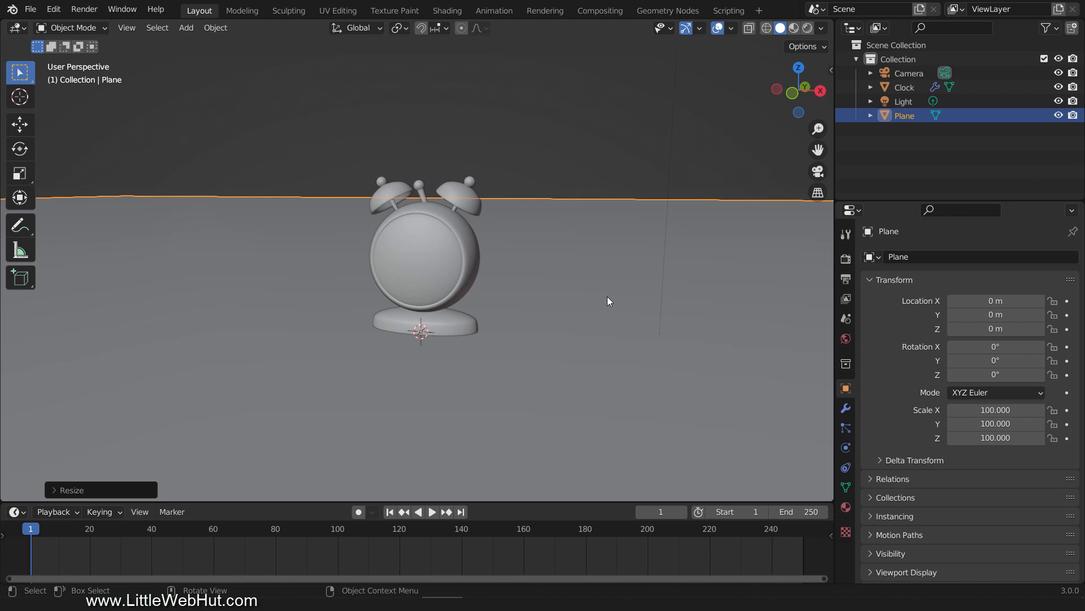
# - Set the camera's rotation to 90° on X and 0° on Z
pyautogui.click(909, 73)
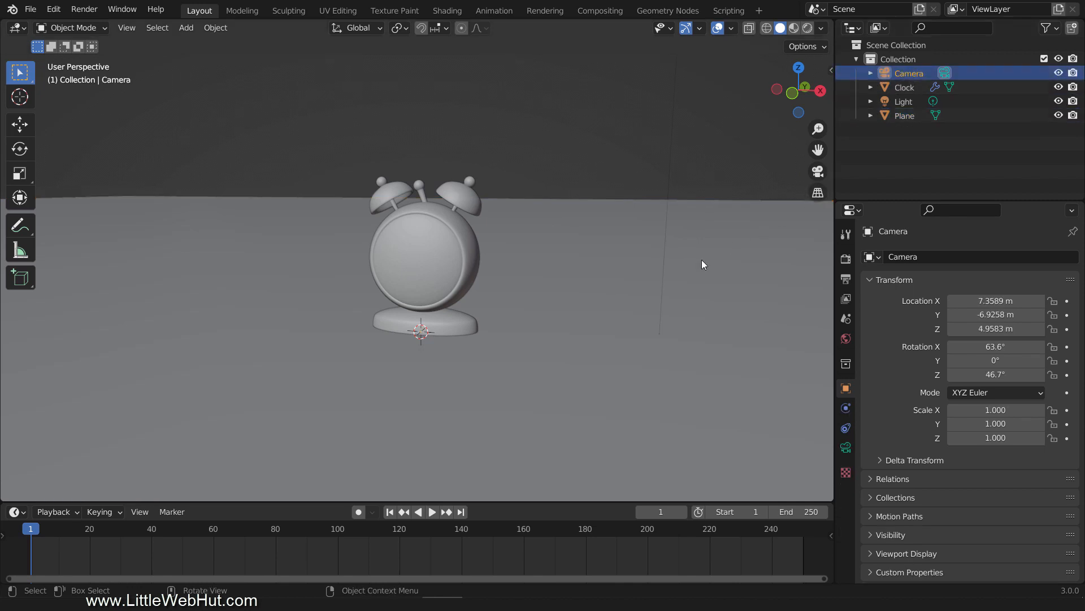
pyautogui.press('n')
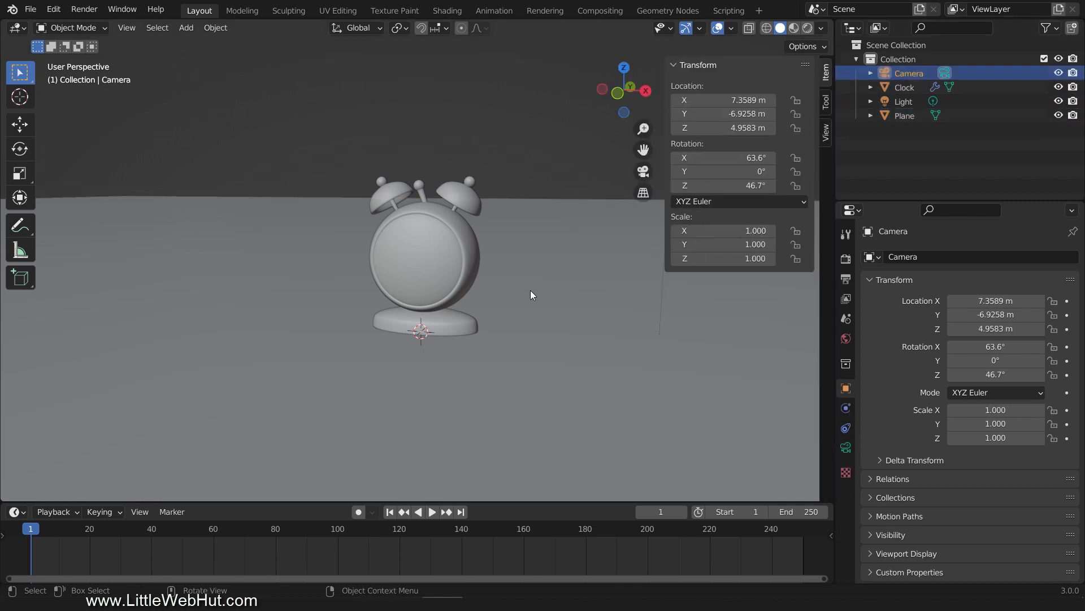
pyautogui.scroll(-4, 530, 290)
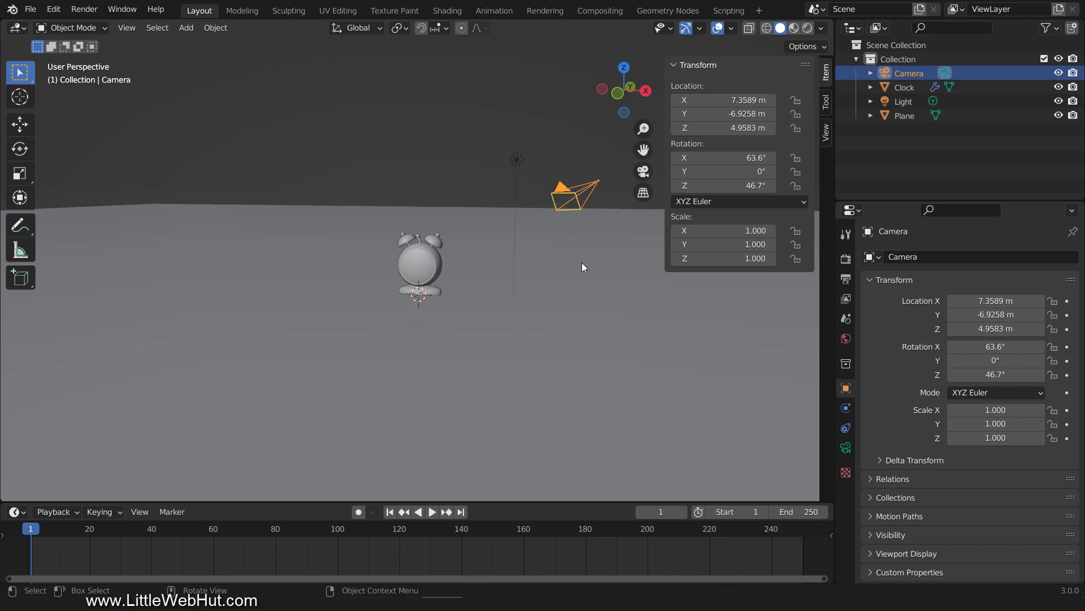
pyautogui.click(717, 158)
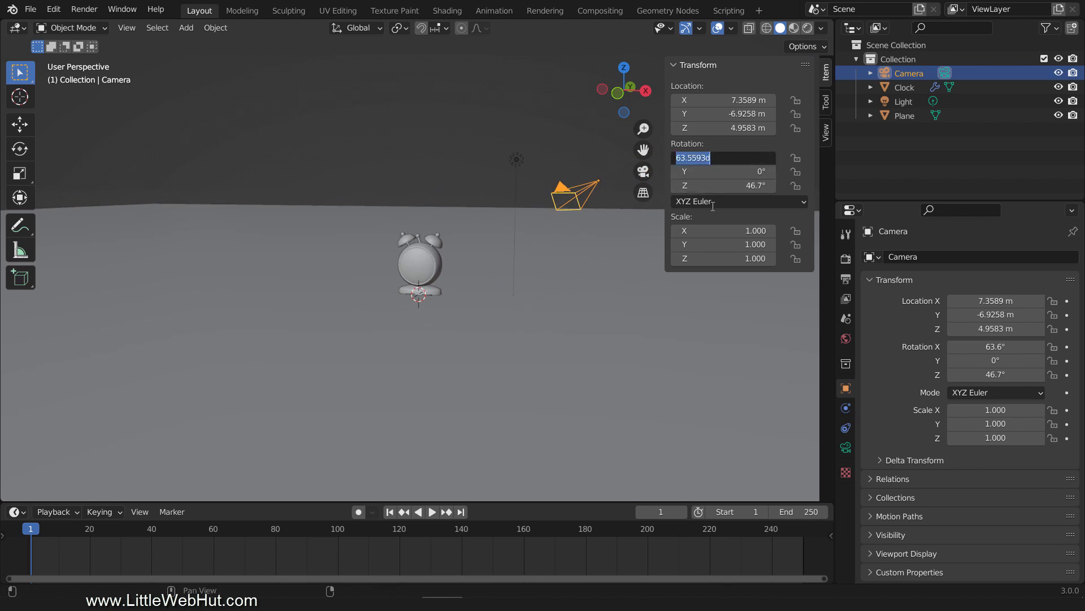
pyautogui.write('90')
pyautogui.press('Return')
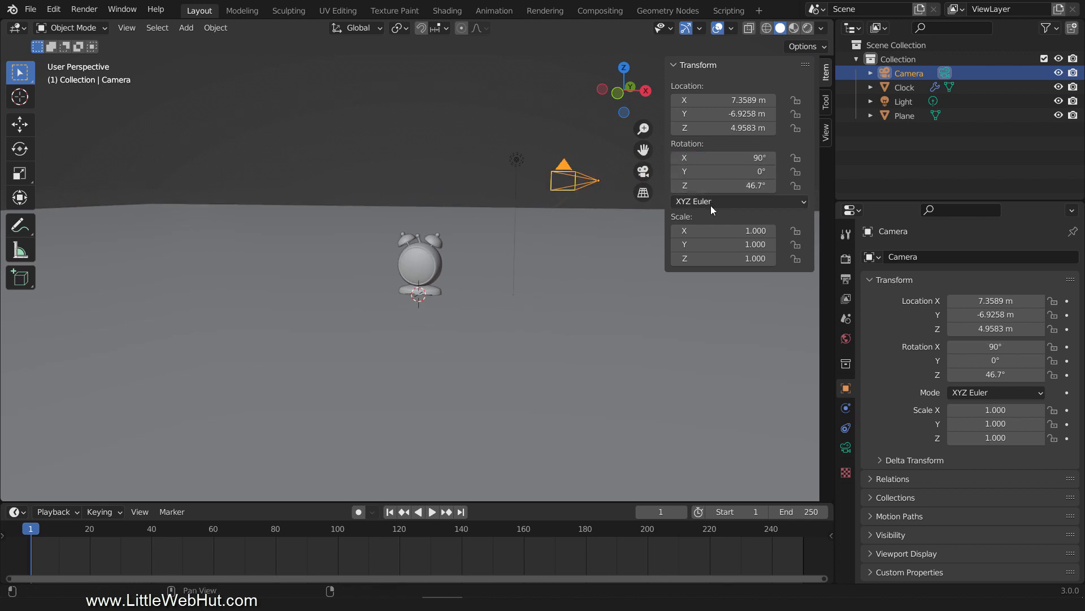
pyautogui.click(722, 187)
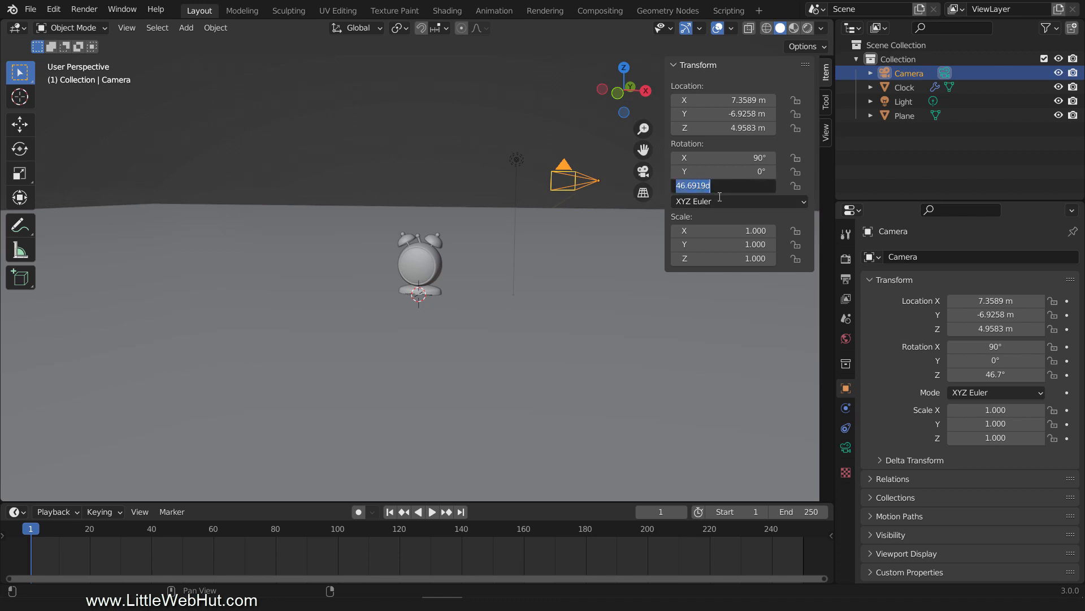
pyautogui.write('0')
pyautogui.press('Return')
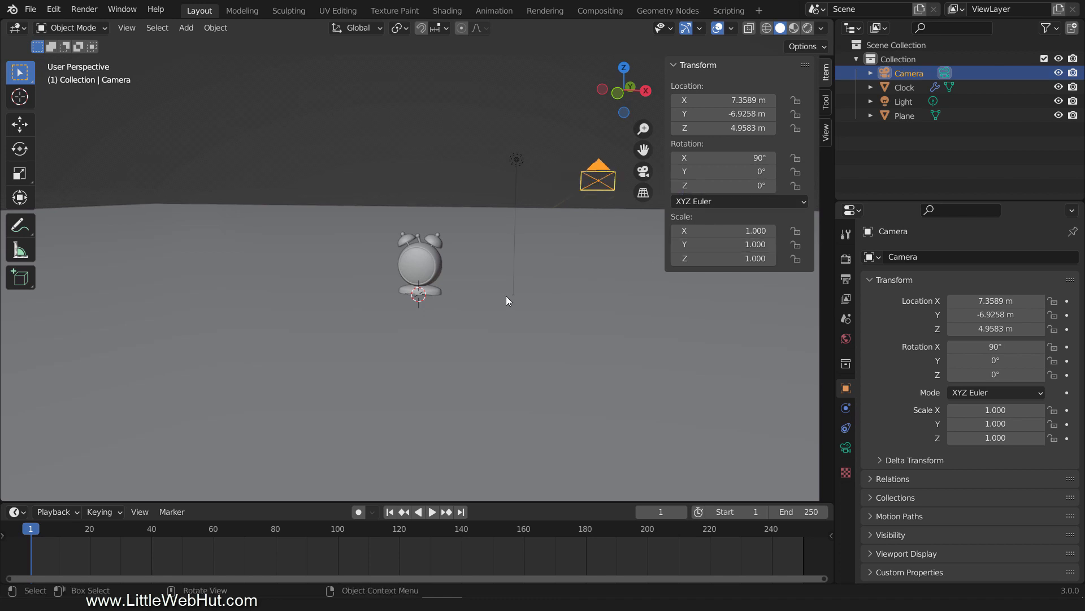
# - In camera view, lock the camera to the view and frame the clock from about X -0.27, Y -14.5, Z 1.31 m
pyautogui.press('KP_0')
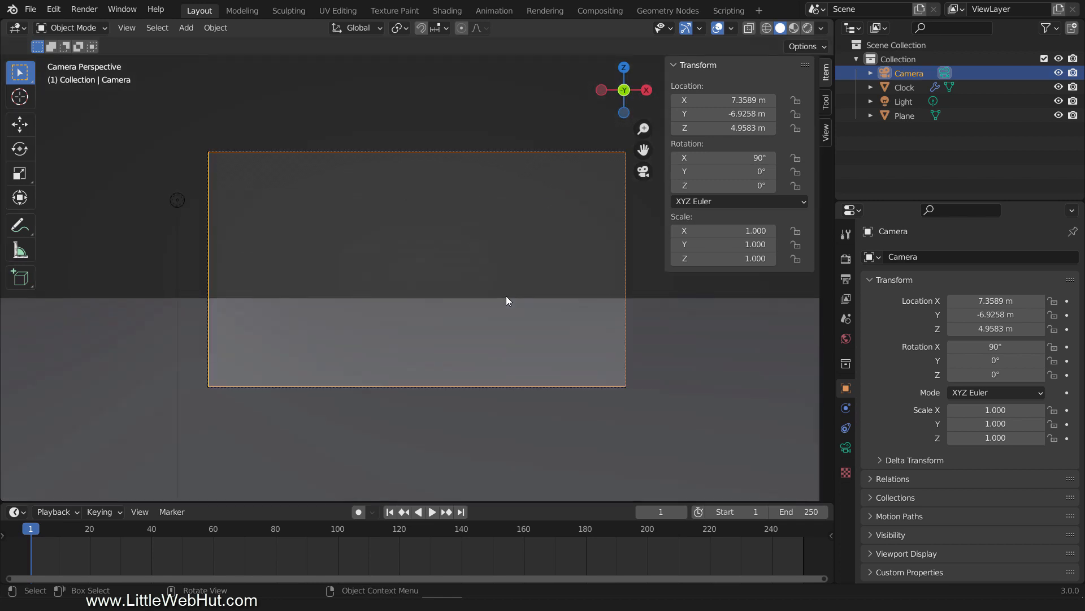
pyautogui.press('Home')
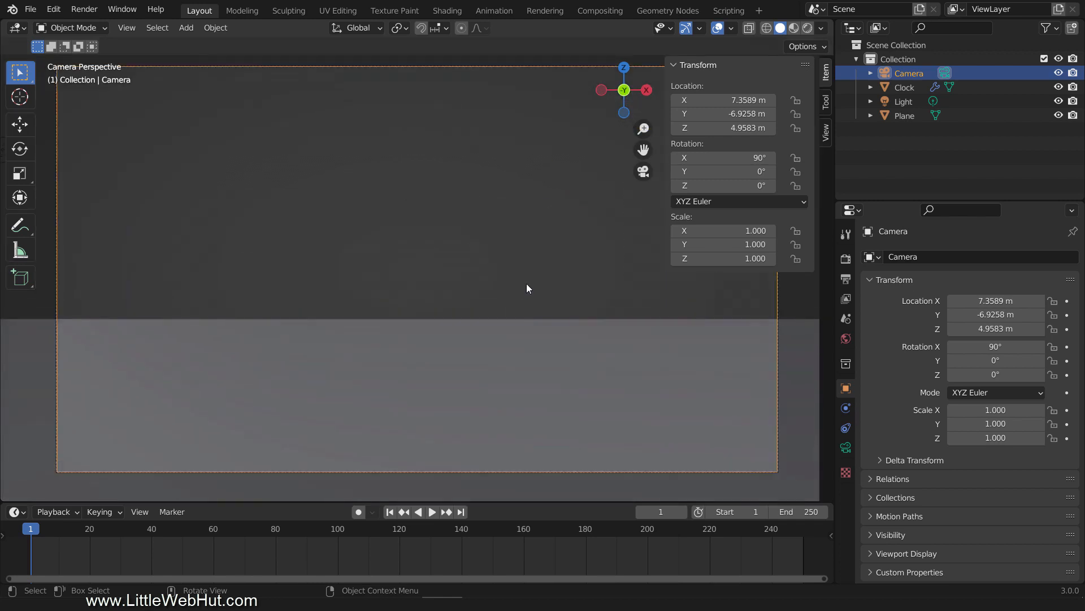
pyautogui.click(826, 135)
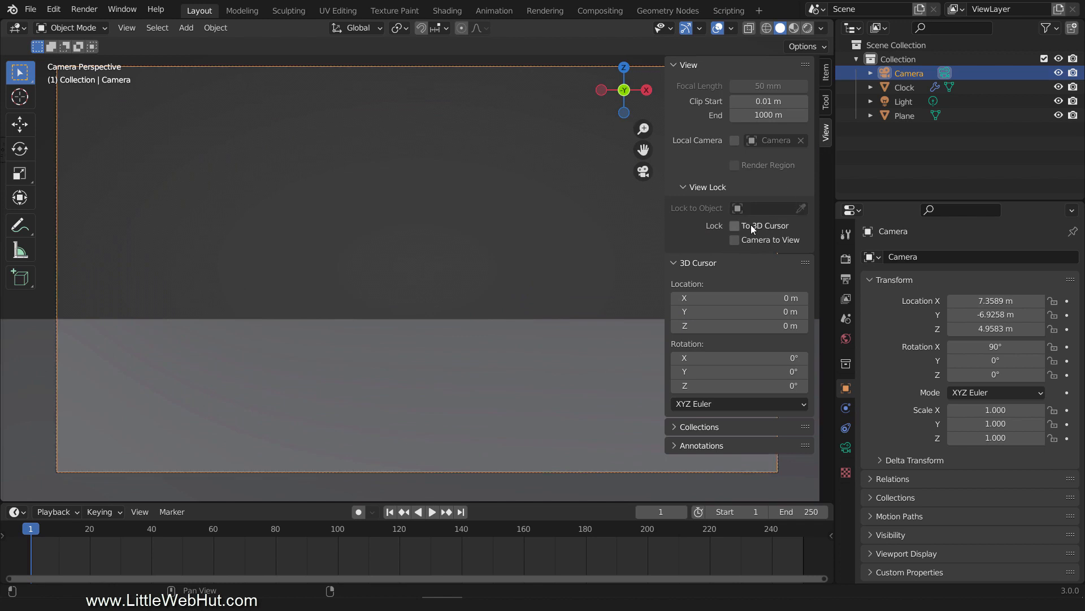
pyautogui.click(734, 241)
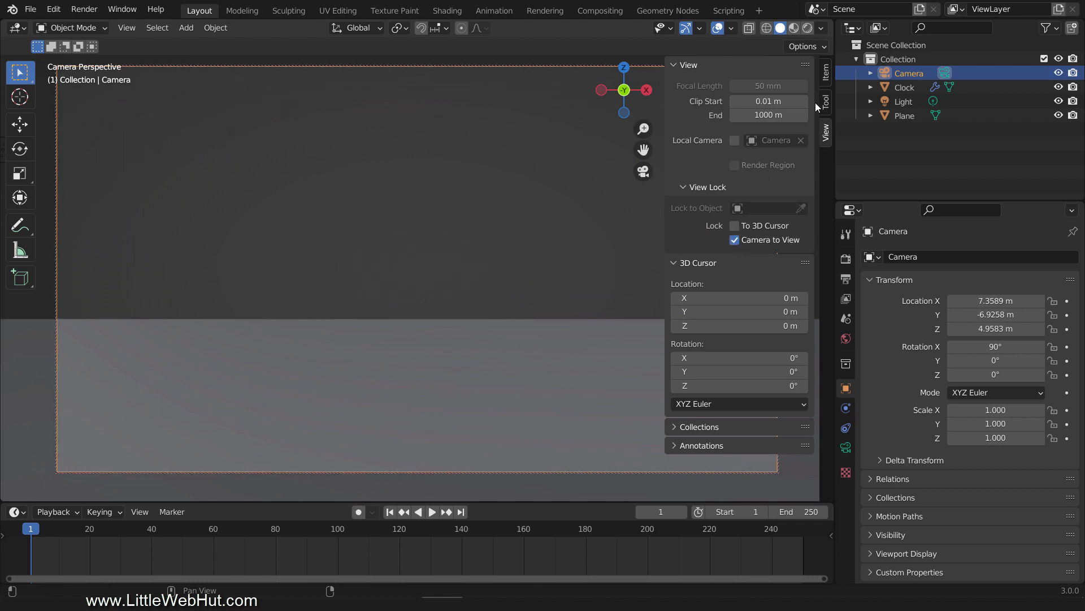
pyautogui.click(827, 79)
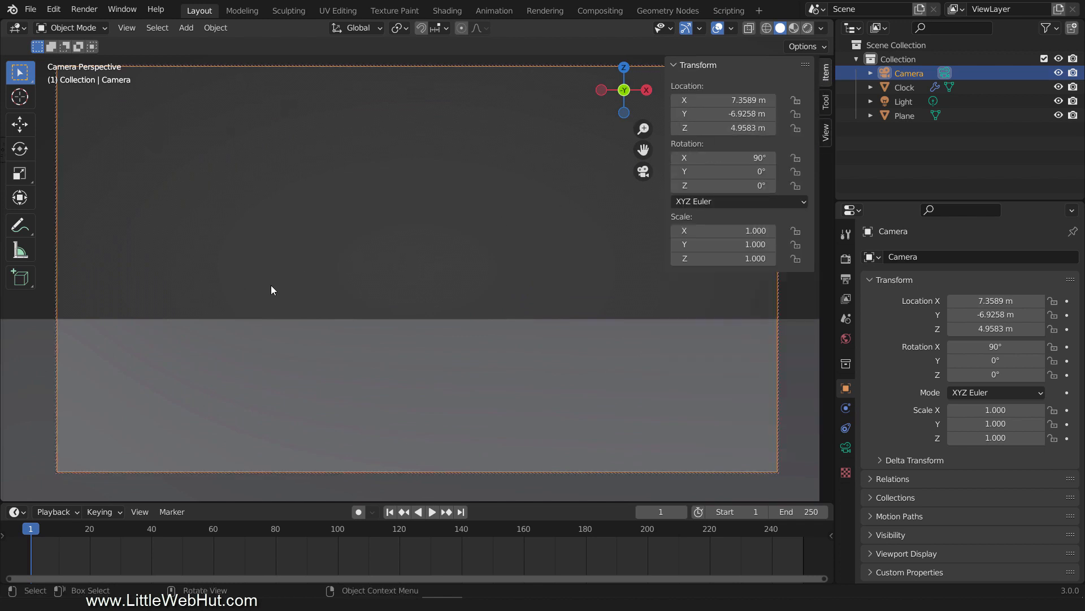
pyautogui.keyDown('shift'); pyautogui.moveTo(244, 313); pyautogui.dragTo(549, 171, button='middle'); pyautogui.keyUp('shift')
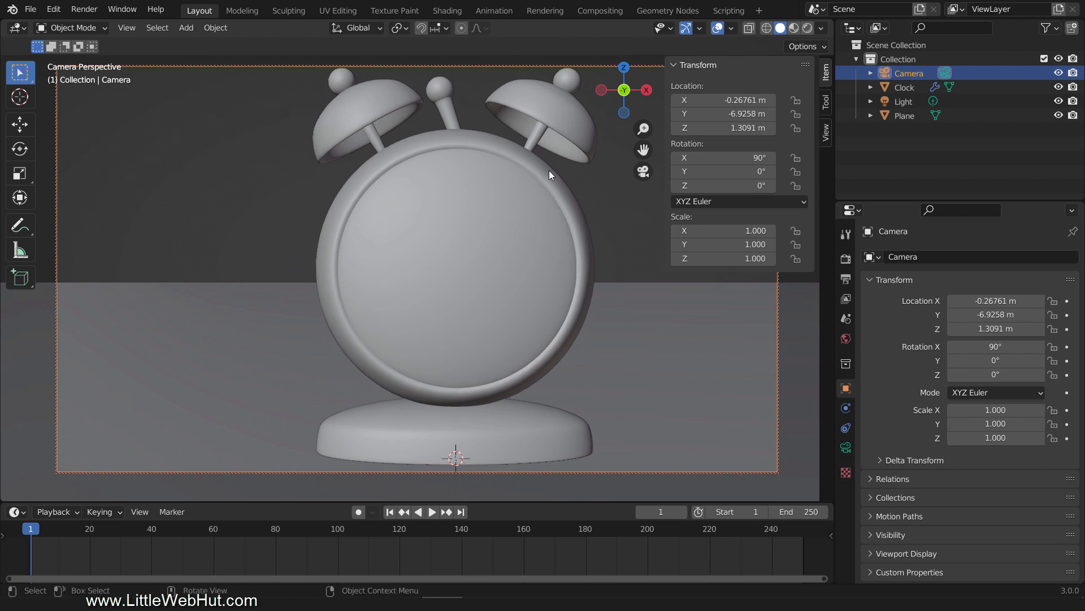
pyautogui.scroll(-5, 550, 173)
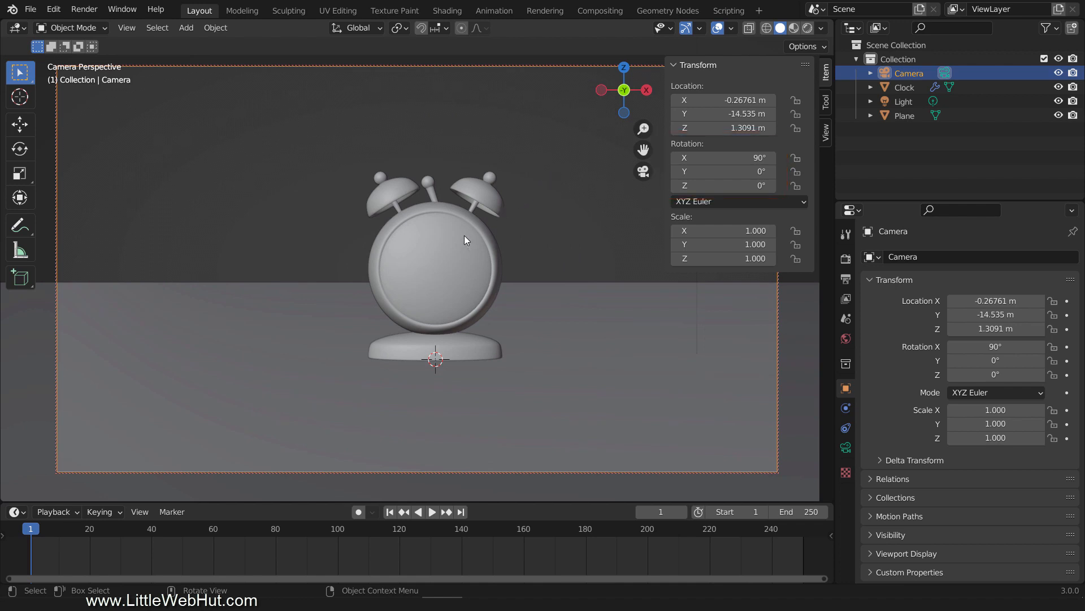
# - Rotate the clock -30° around the global Z axis
pyautogui.click(455, 248)
pyautogui.write('rz')
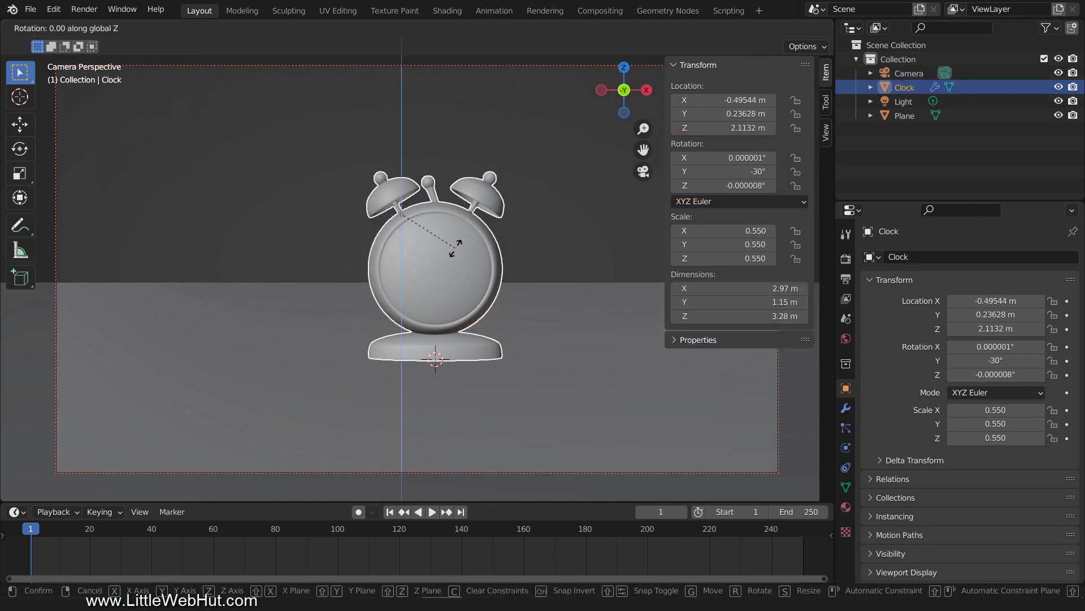
pyautogui.write('-30')
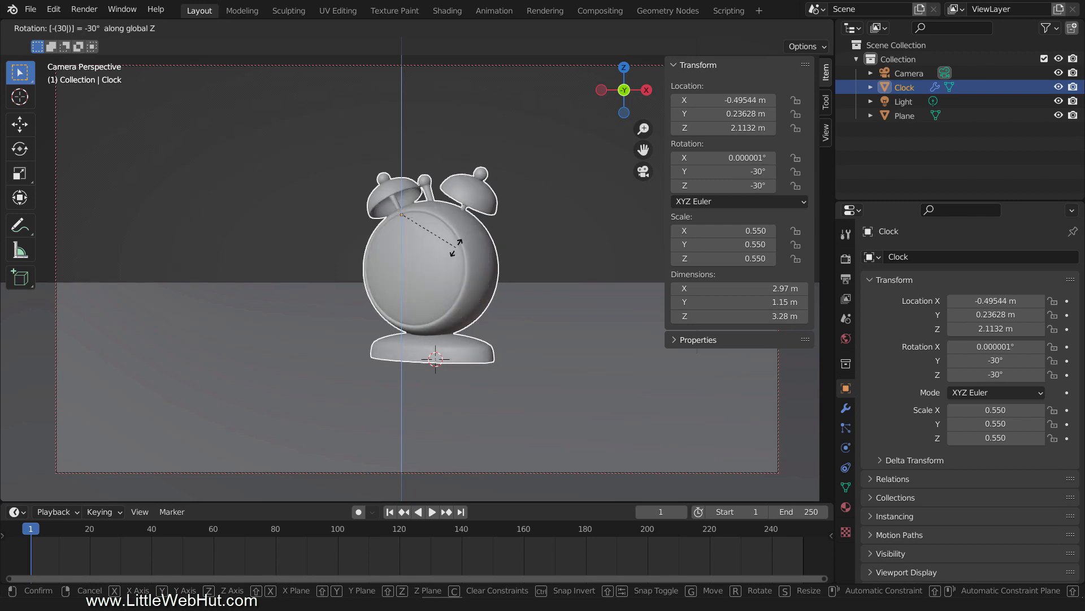
pyautogui.press('Return')
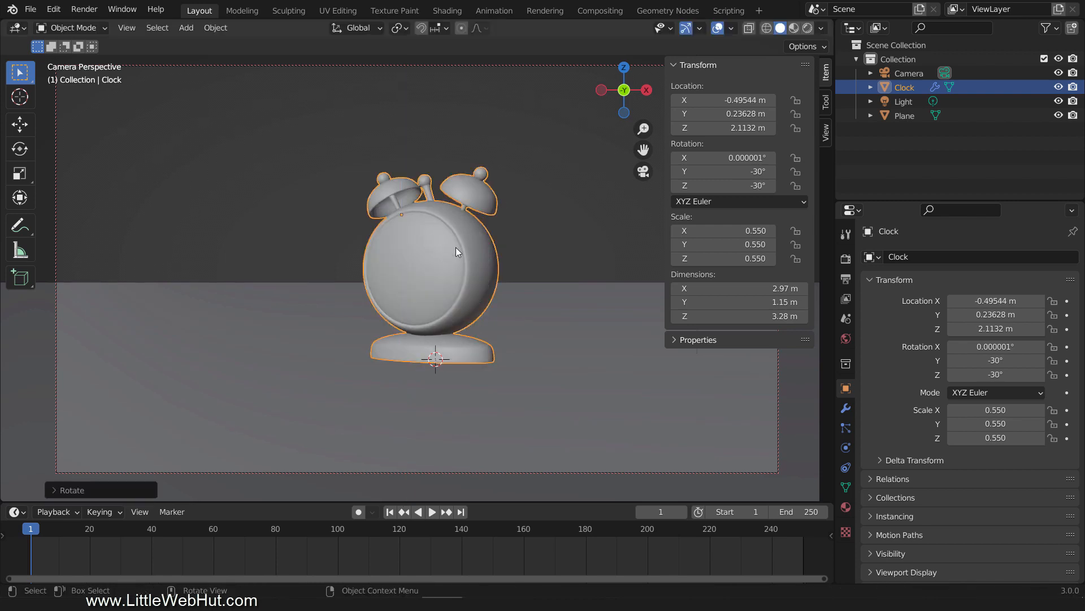
# - Switch to the top view and set the scene's render engine to Cycles
pyautogui.press('KP_7')
pyautogui.scroll(-5, 459, 250)
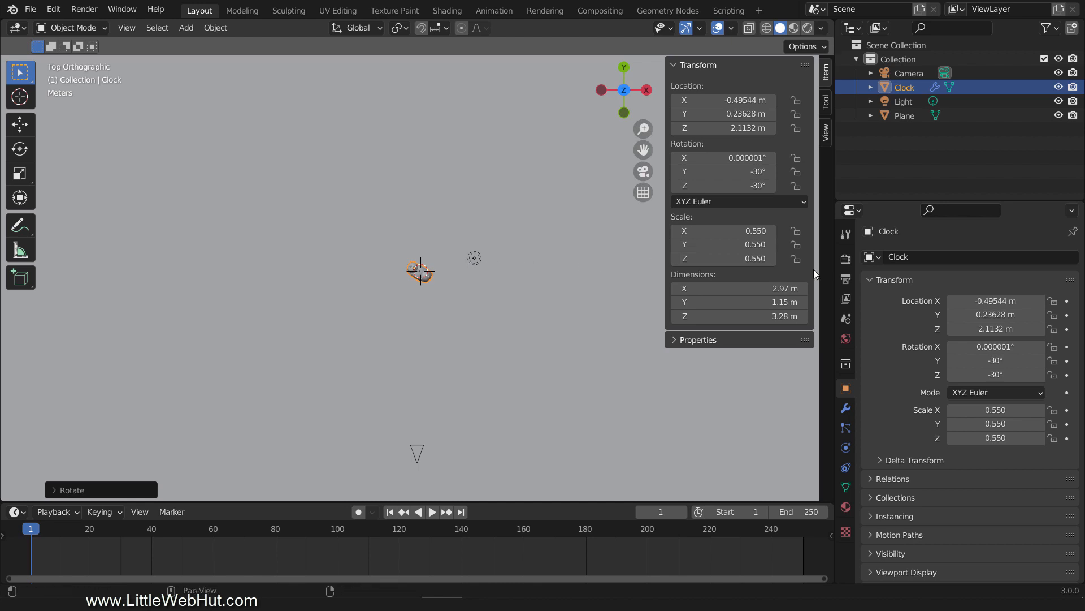
pyautogui.click(845, 258)
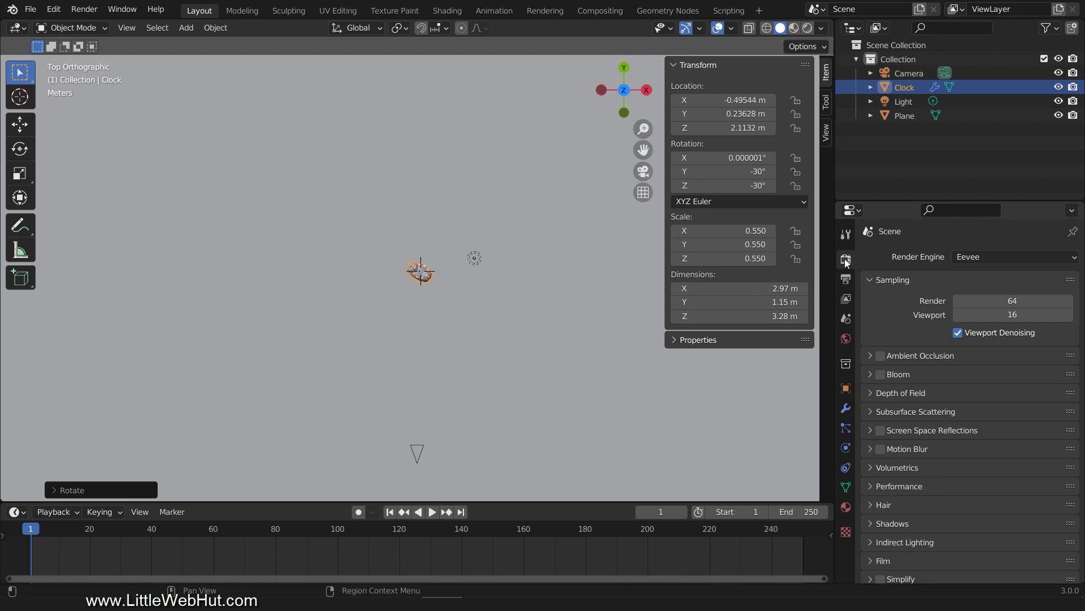
pyautogui.click(1006, 259)
pyautogui.click(1000, 303)
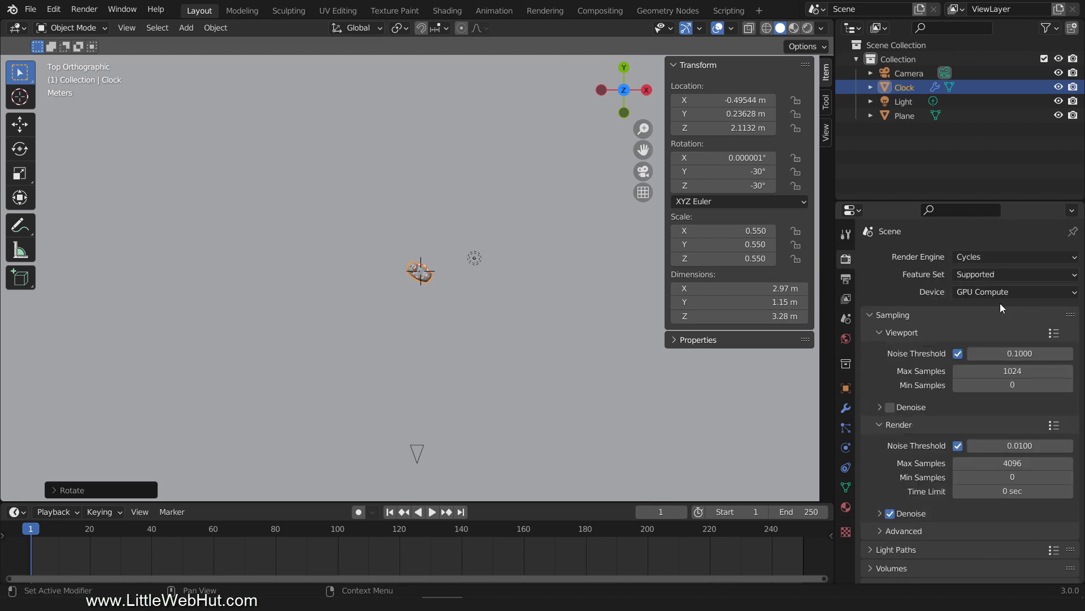
# - Move the light in front of the clock to about X -5.94 m, Y -4.43 m, keeping its height
pyautogui.click(475, 259)
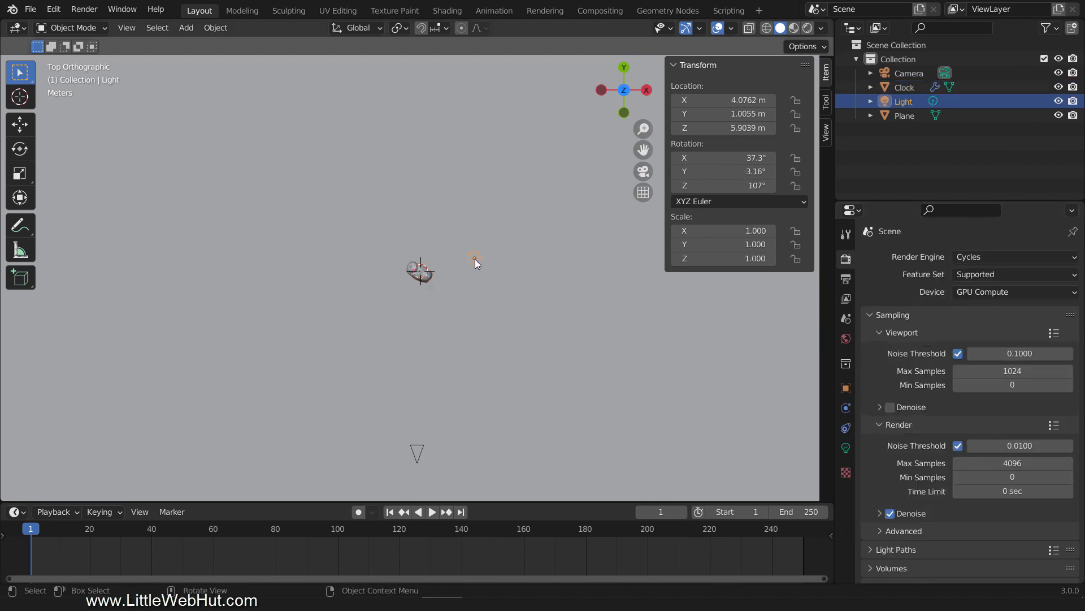
pyautogui.press('g')
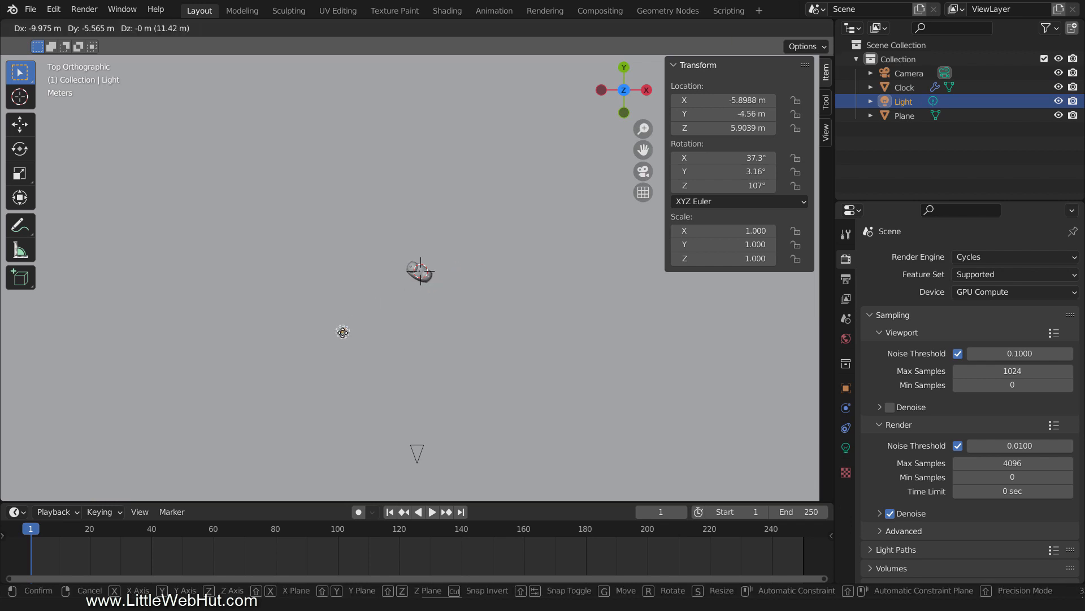
pyautogui.click(343, 330)
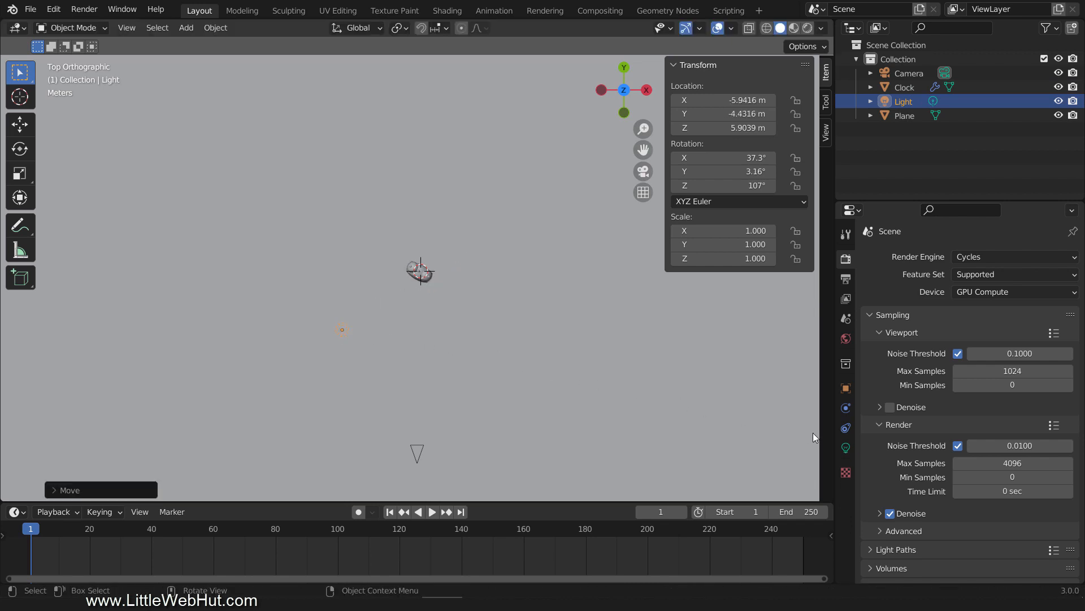
# - Set the point light's power to 5000 W and its radius to 1 m
pyautogui.click(846, 447)
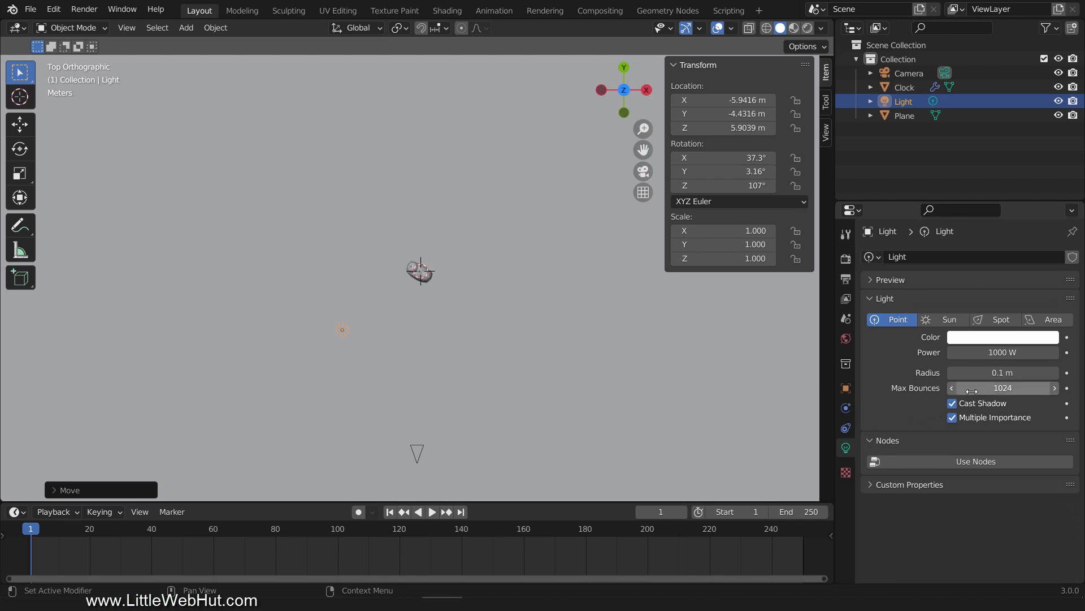
pyautogui.click(996, 352)
pyautogui.write('5000')
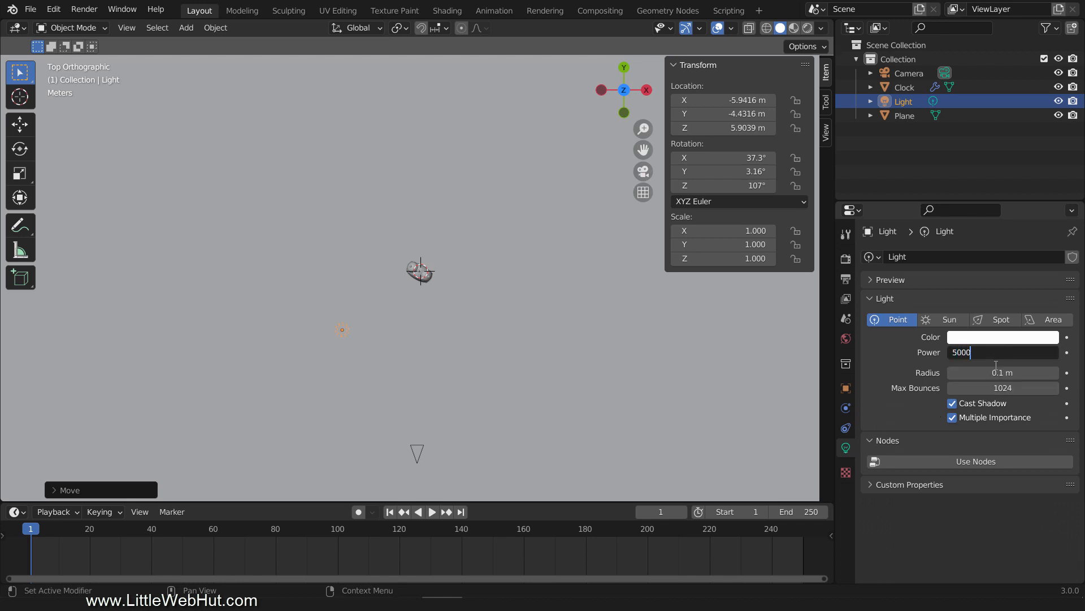
pyautogui.press('Return')
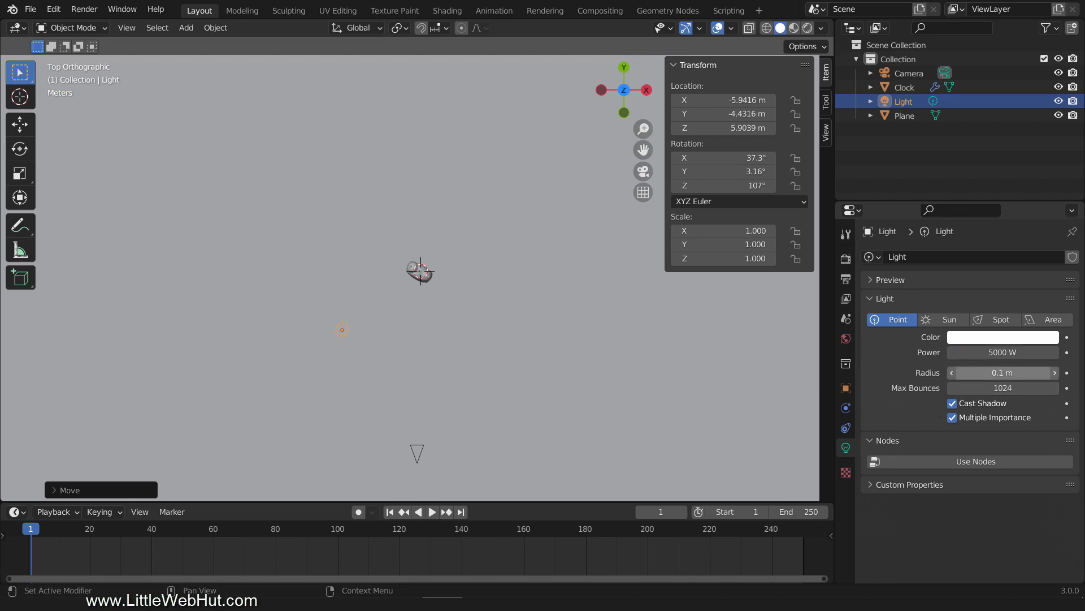
pyautogui.click(996, 372)
pyautogui.write('1')
pyautogui.press('Return')
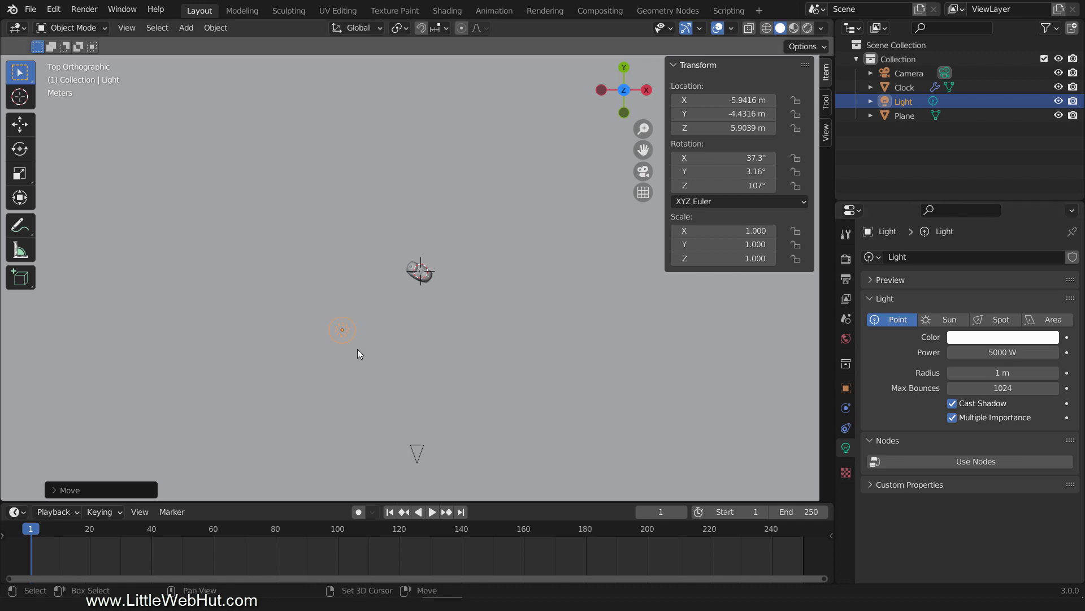
# - Duplicate the light to about X 9.94 m, Y -4.39 m and set the copy's power to 2000 W
pyautogui.hotkey('shift', 'd')
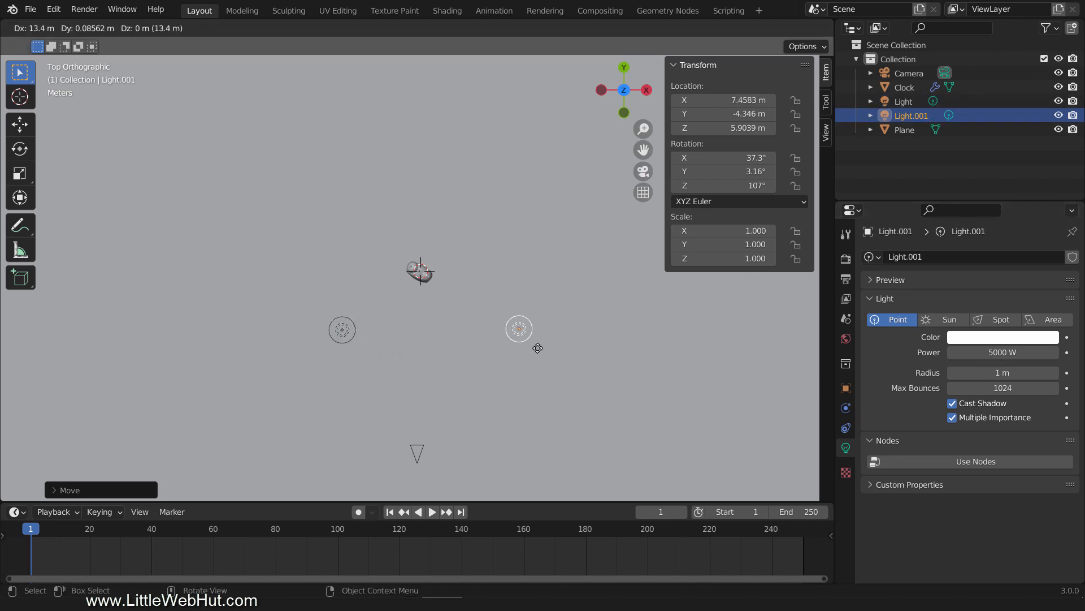
pyautogui.click(568, 349)
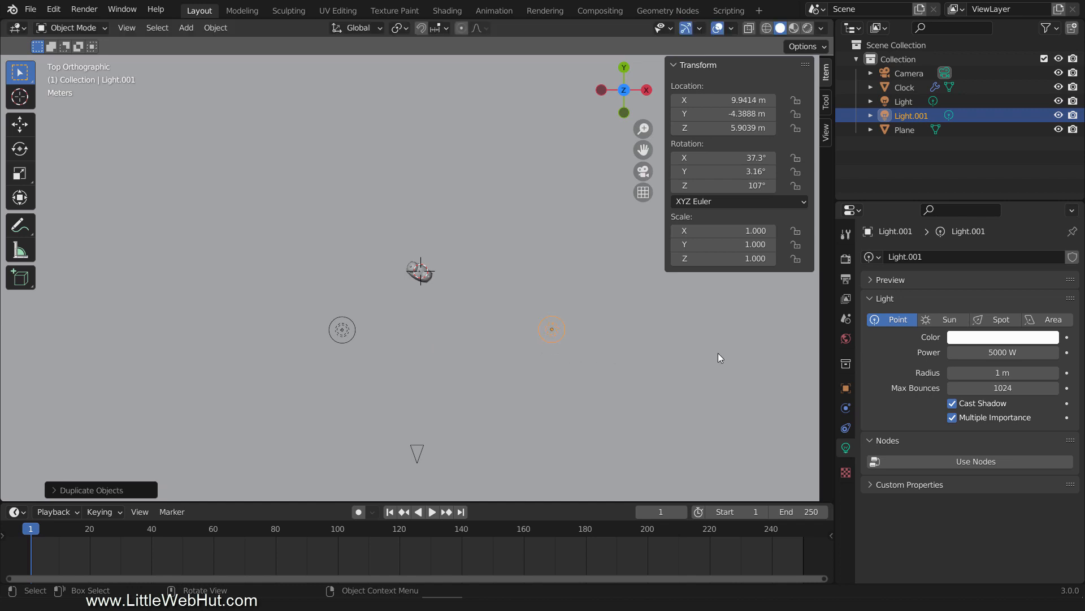
pyautogui.click(970, 352)
pyautogui.write('2')
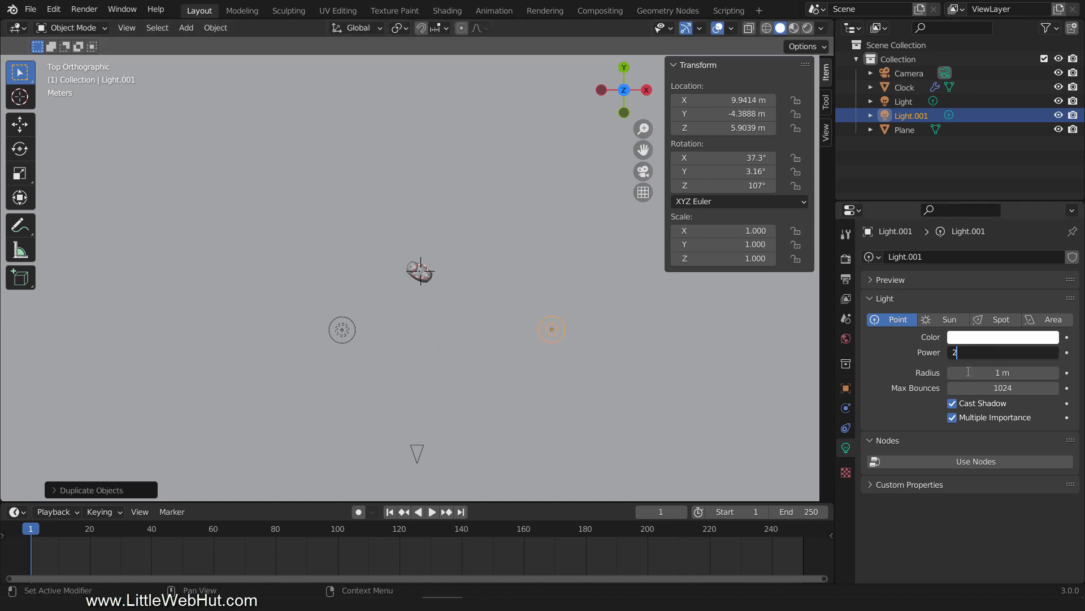
pyautogui.write('000')
pyautogui.press('Return')
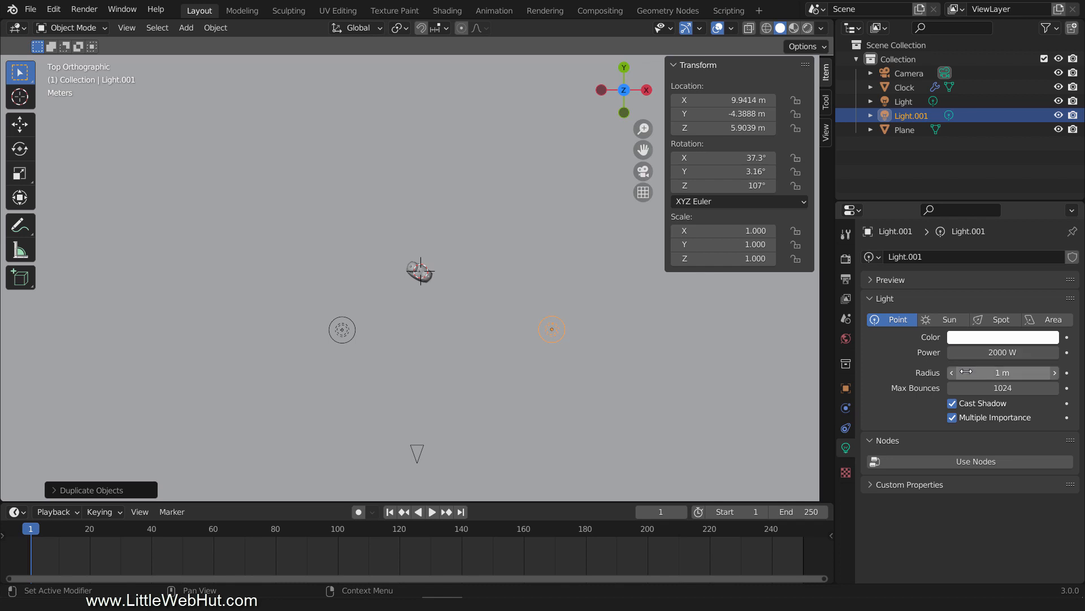
# - Return to the camera view, set the world background color to black, and switch the viewport to Rendered shading
pyautogui.press('KP_0')
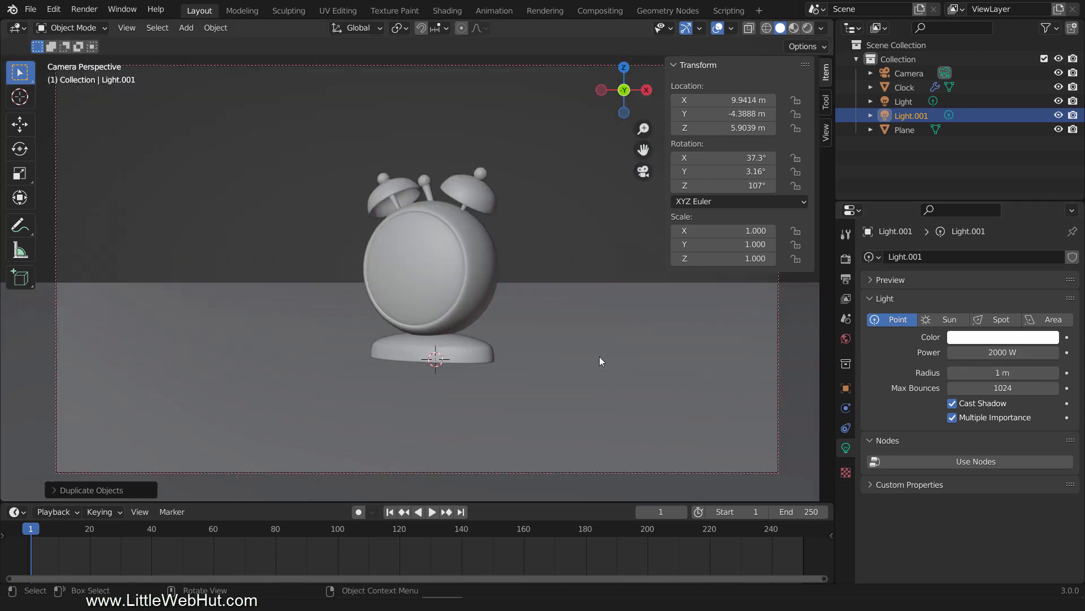
pyautogui.click(845, 338)
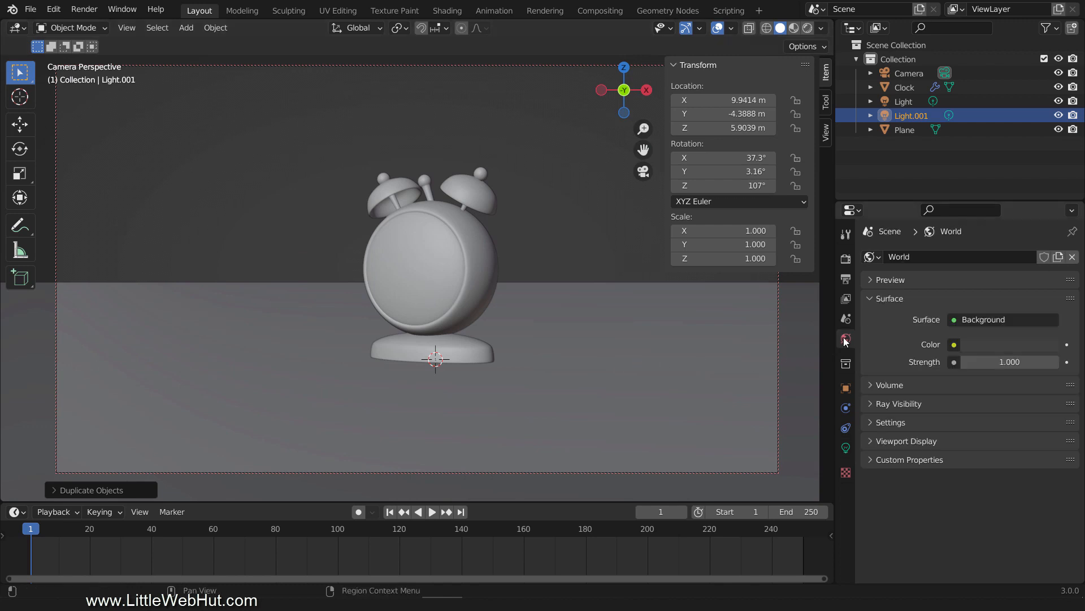
pyautogui.click(961, 345)
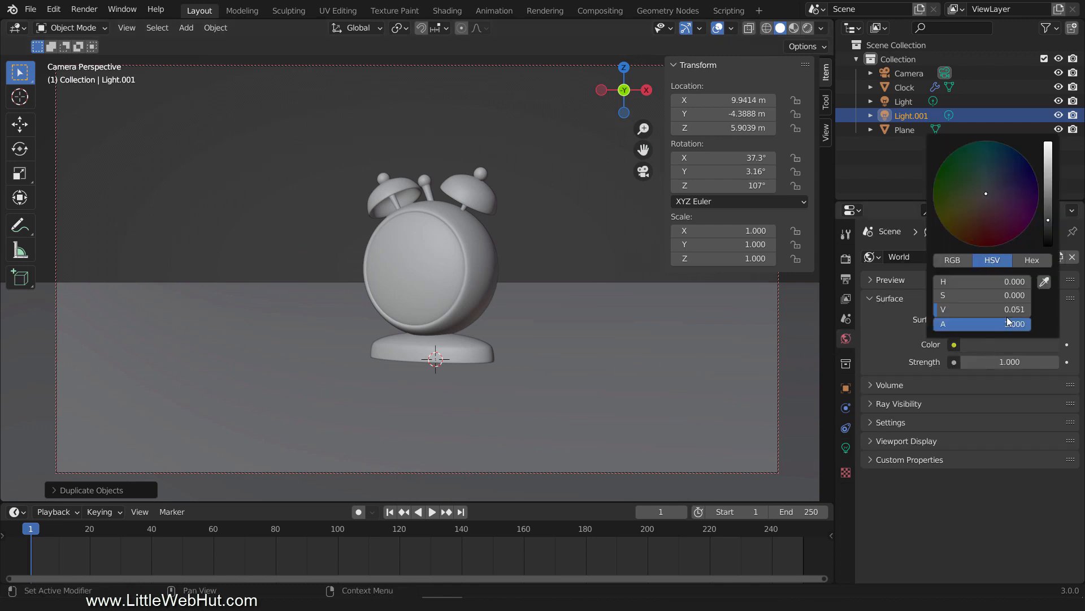
pyautogui.moveTo(1047, 219); pyautogui.dragTo(1048, 244)
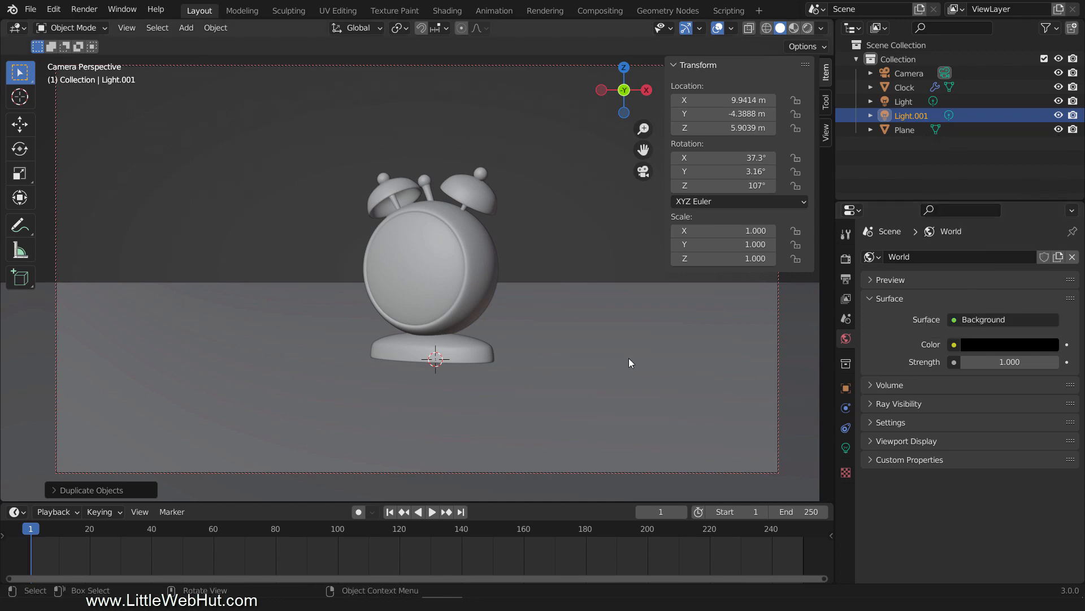
pyautogui.press('z')
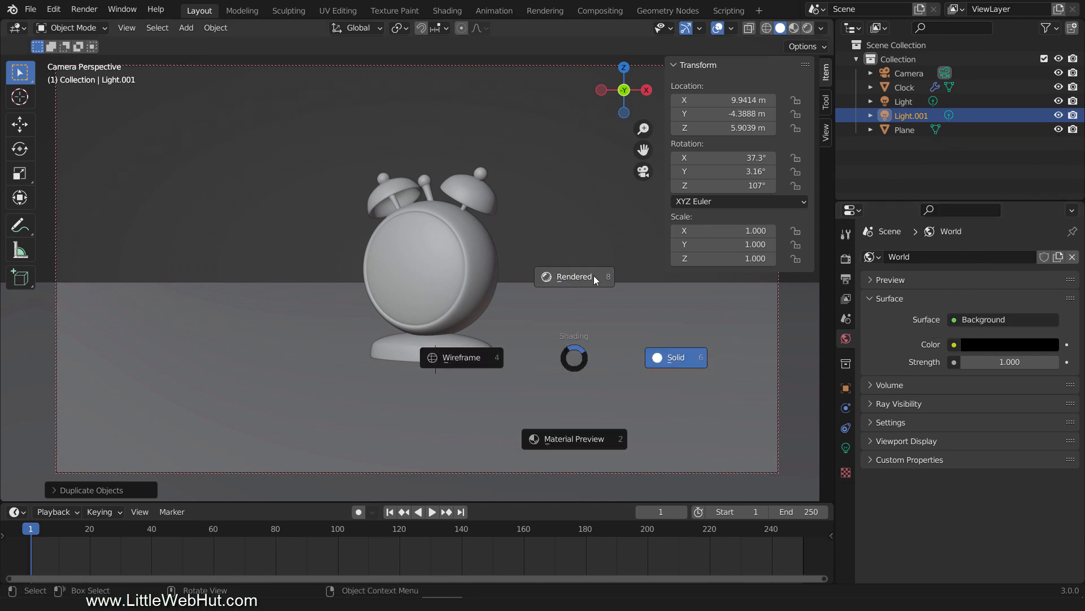
pyautogui.click(593, 279)
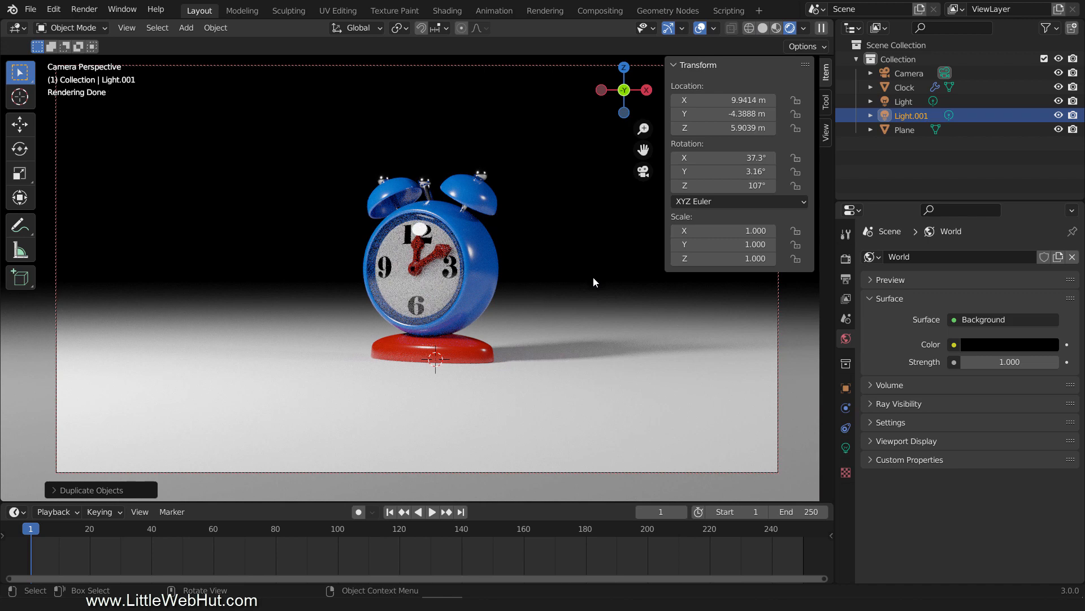
# - Render the image of the clock, save it as clock.png in C:\demo, and close the render result
pyautogui.click(92, 14)
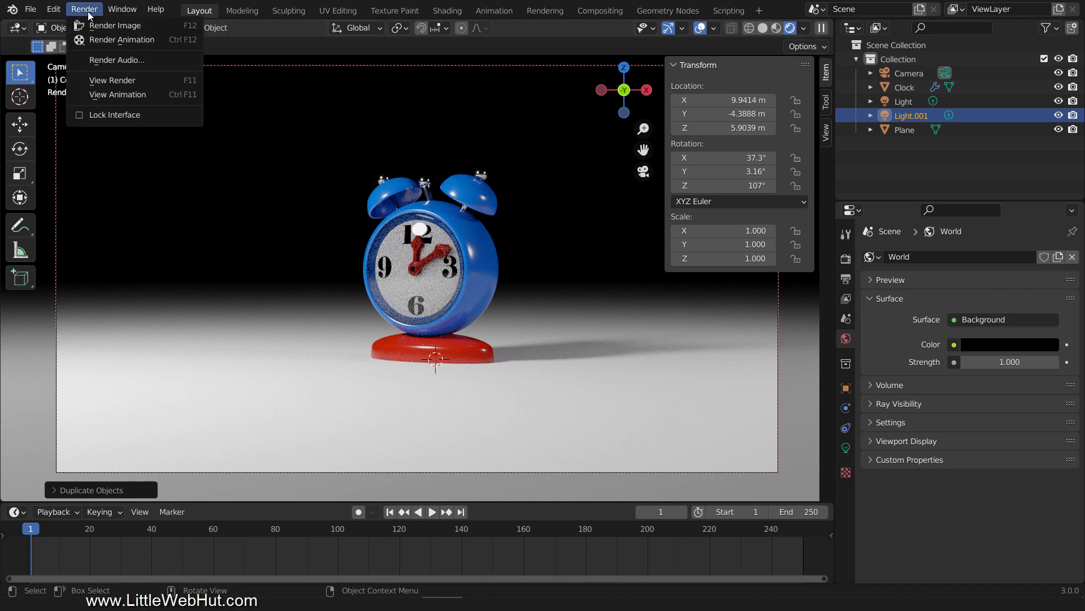
pyautogui.click(153, 26)
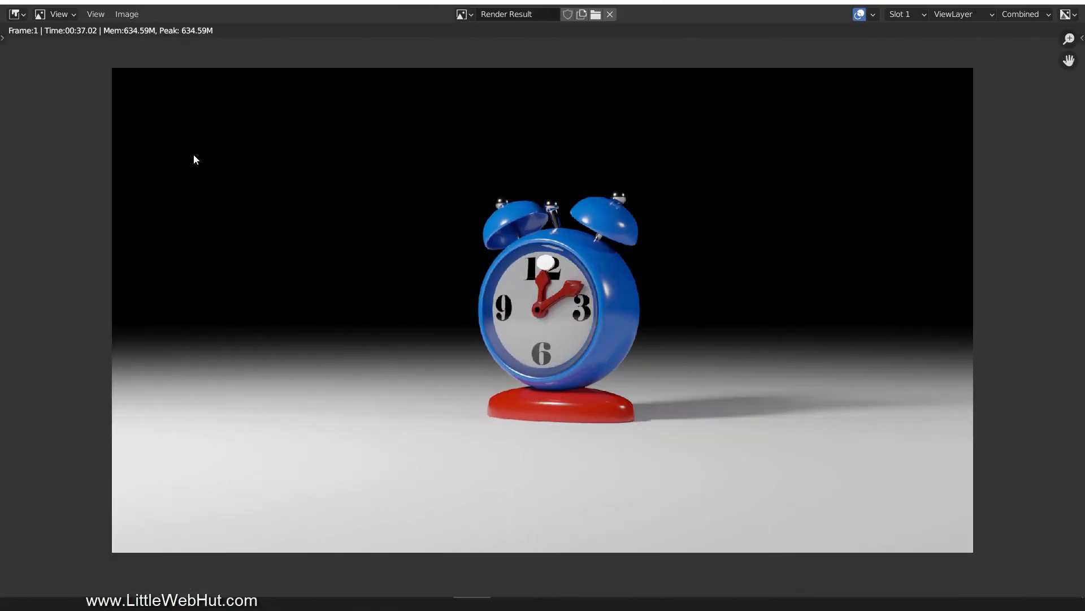
pyautogui.click(139, 14)
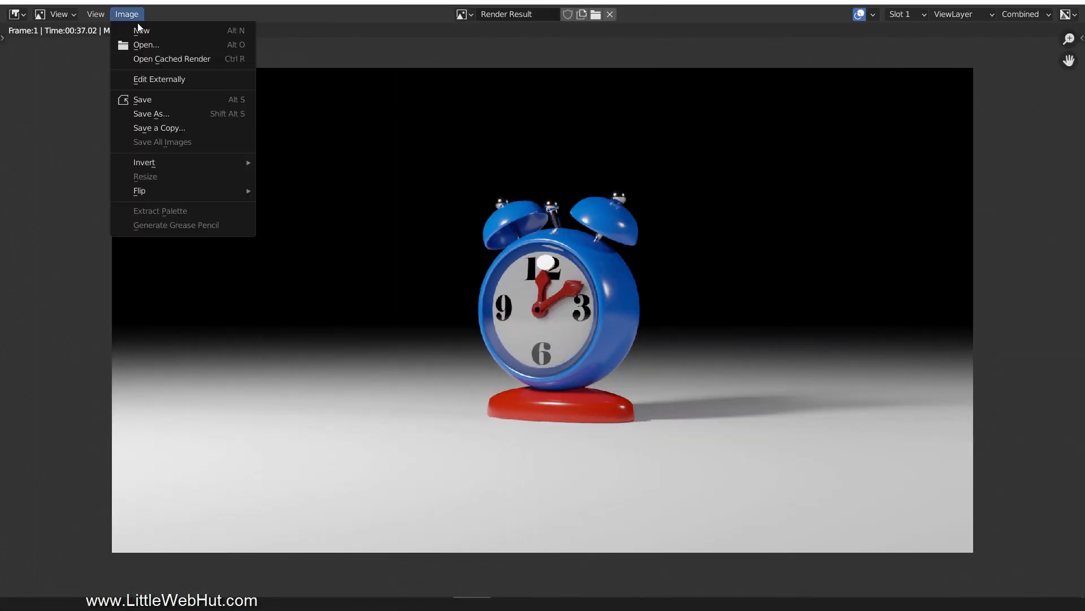
pyautogui.click(174, 113)
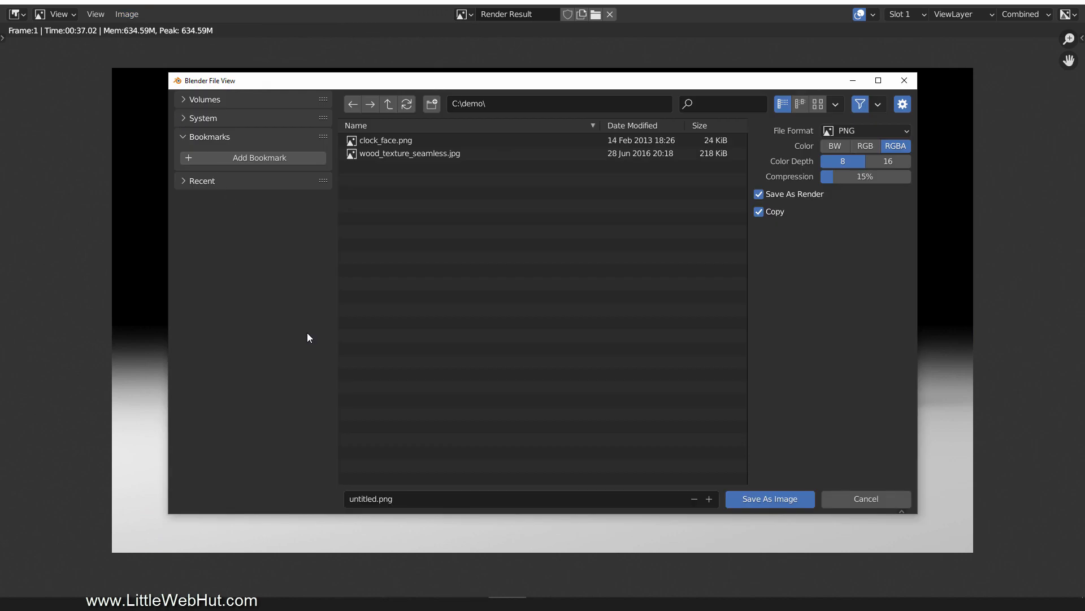
pyautogui.click(370, 498)
pyautogui.write('clock')
pyautogui.press('Return')
pyautogui.click(745, 501)
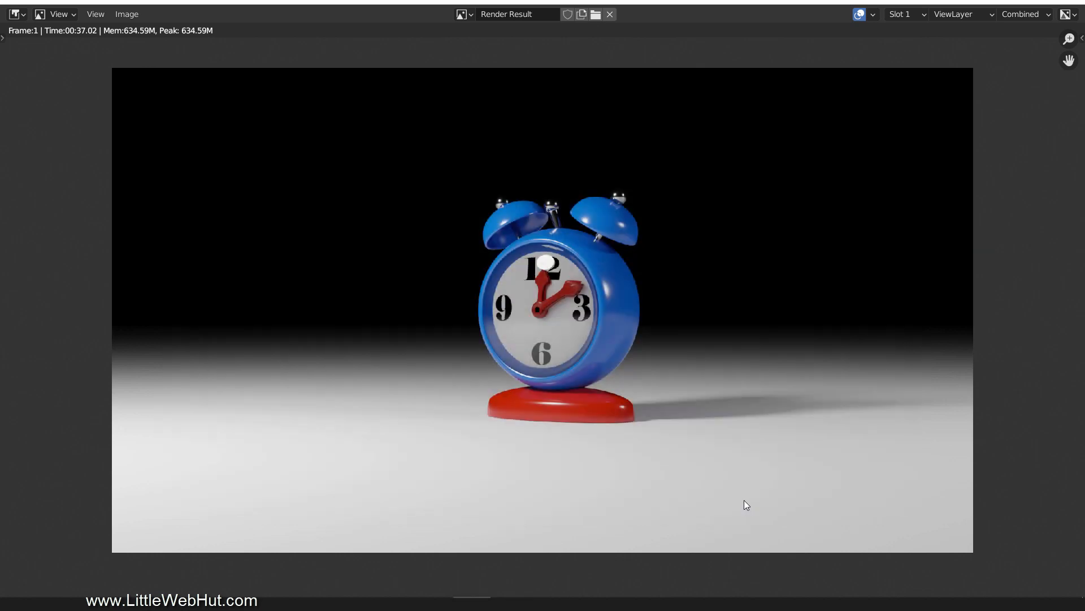
pyautogui.click(1075, 10)
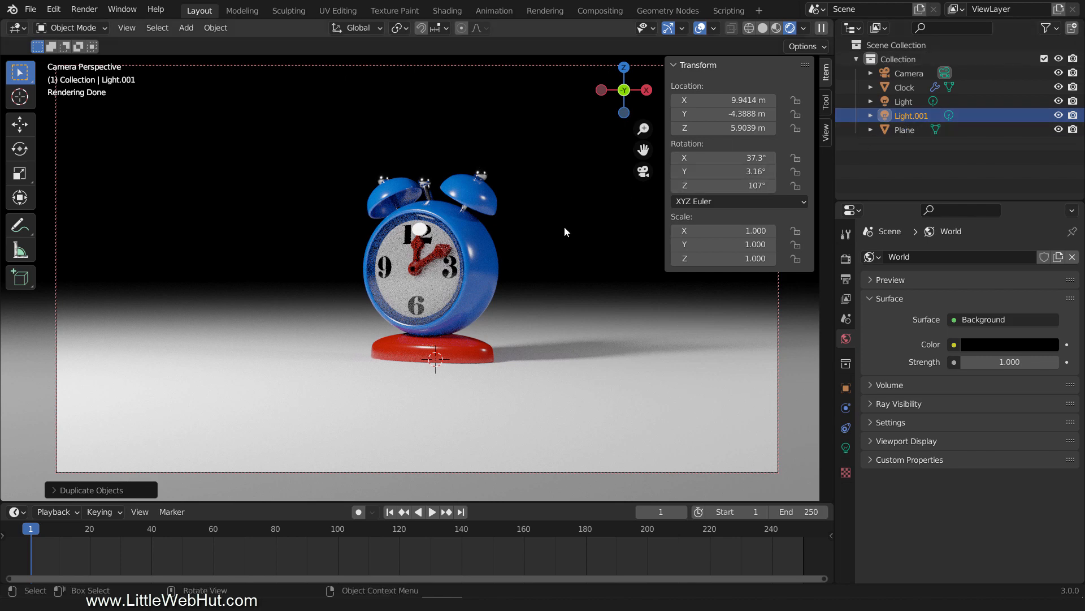
# - Turn off the clock's Camera ray visibility, leaving its Shadow ray visibility on
pyautogui.click(467, 272)
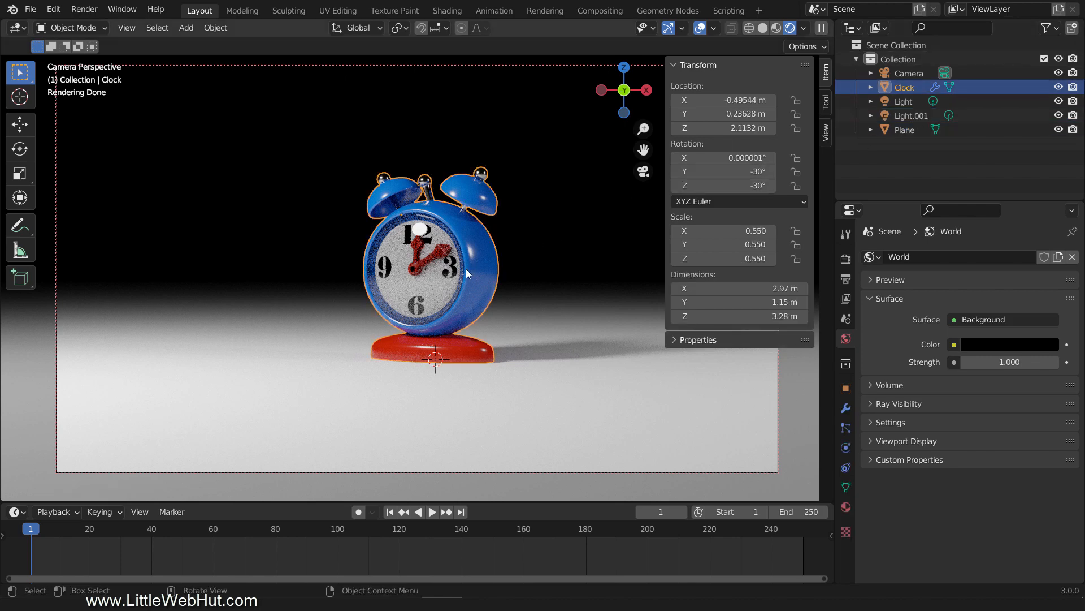
pyautogui.click(847, 389)
pyautogui.scroll(-3, 896, 406)
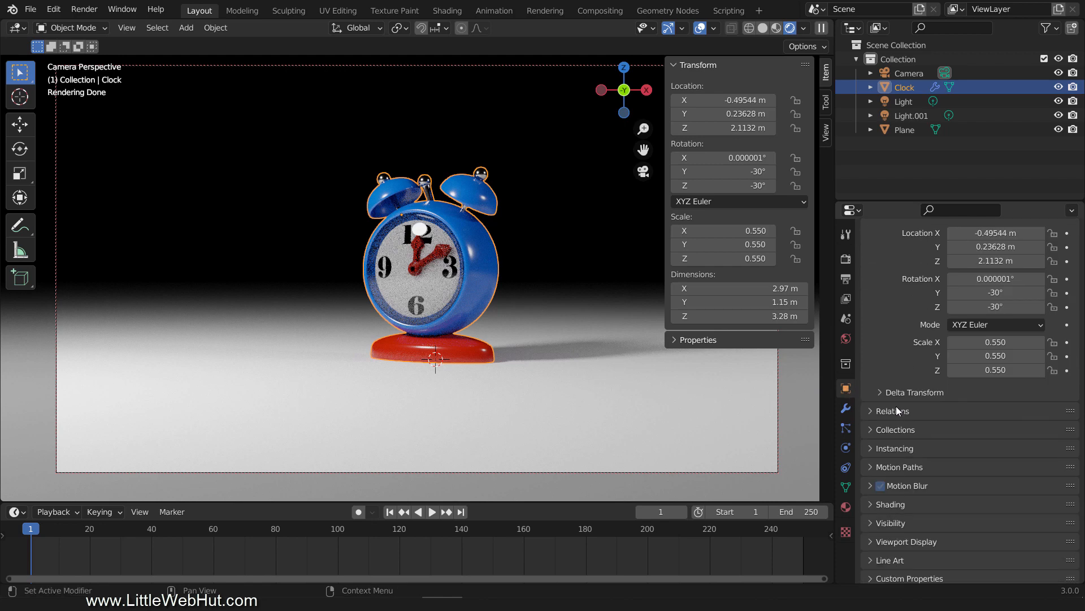
pyautogui.click(875, 515)
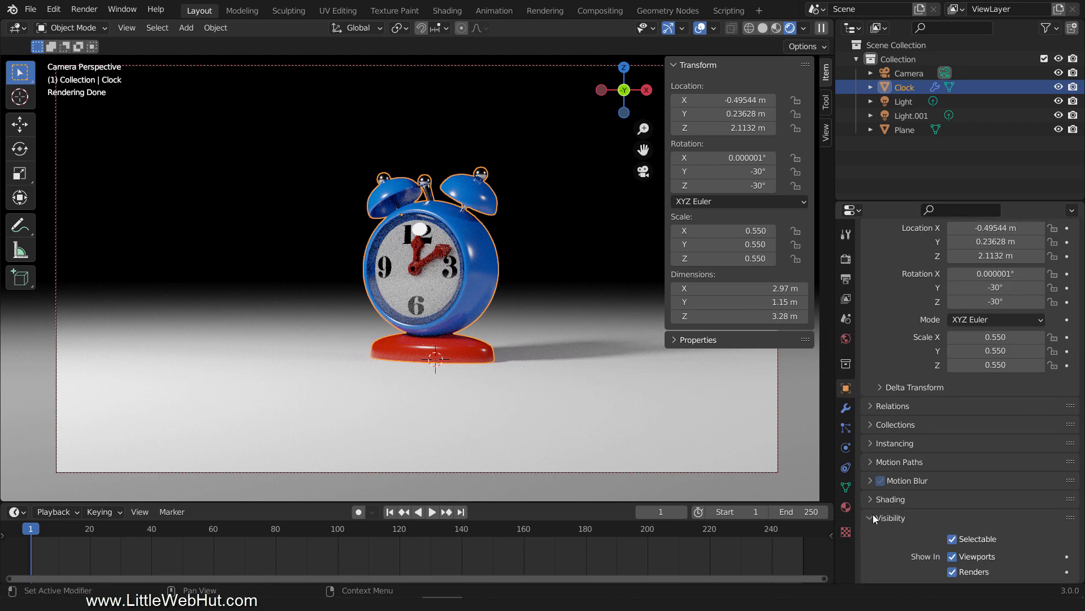
pyautogui.scroll(-8, 871, 515)
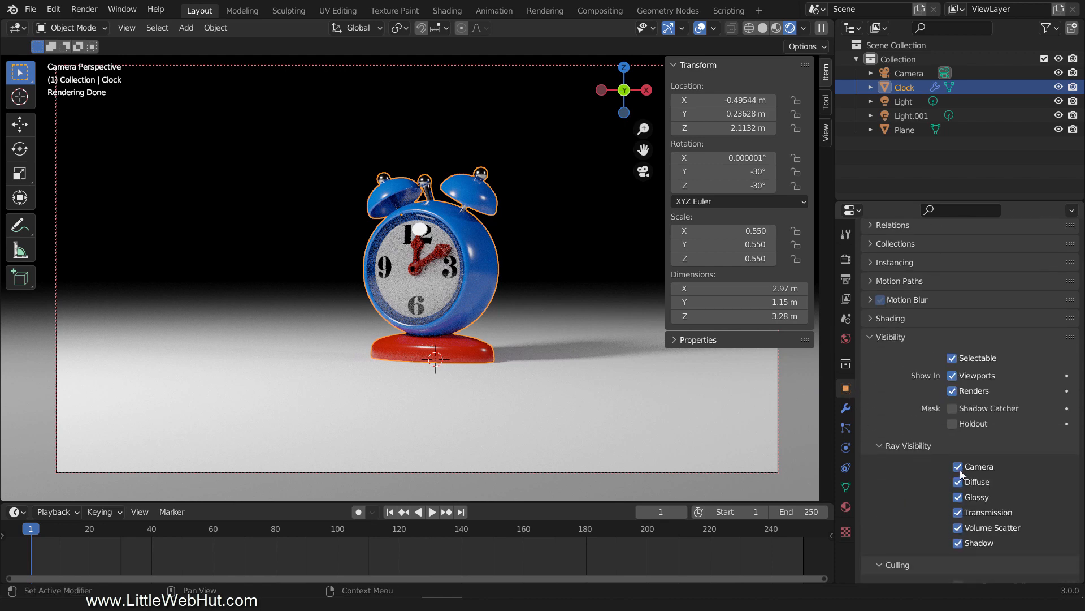
pyautogui.click(958, 467)
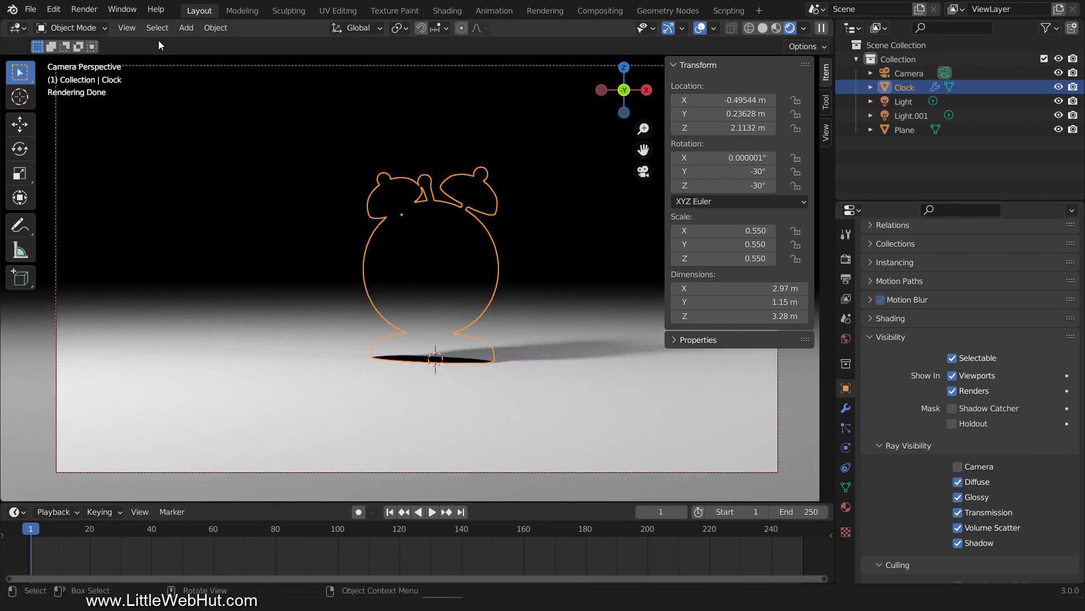
# - Render the image with only the clock's shadow, save it as clock_shadow.png in C:\demo, and close the render result
pyautogui.click(93, 10)
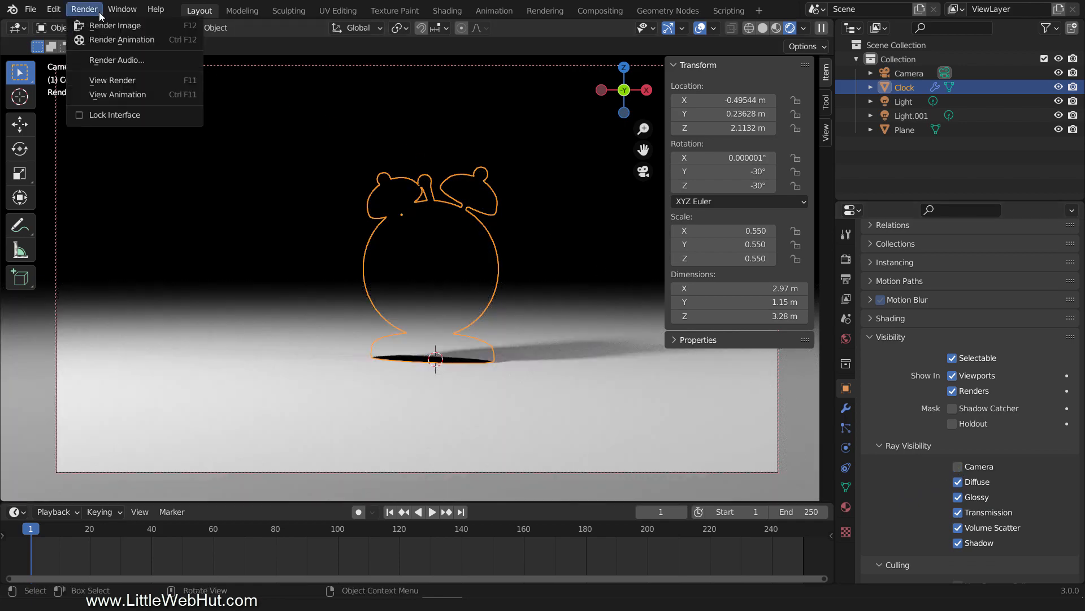
pyautogui.click(156, 25)
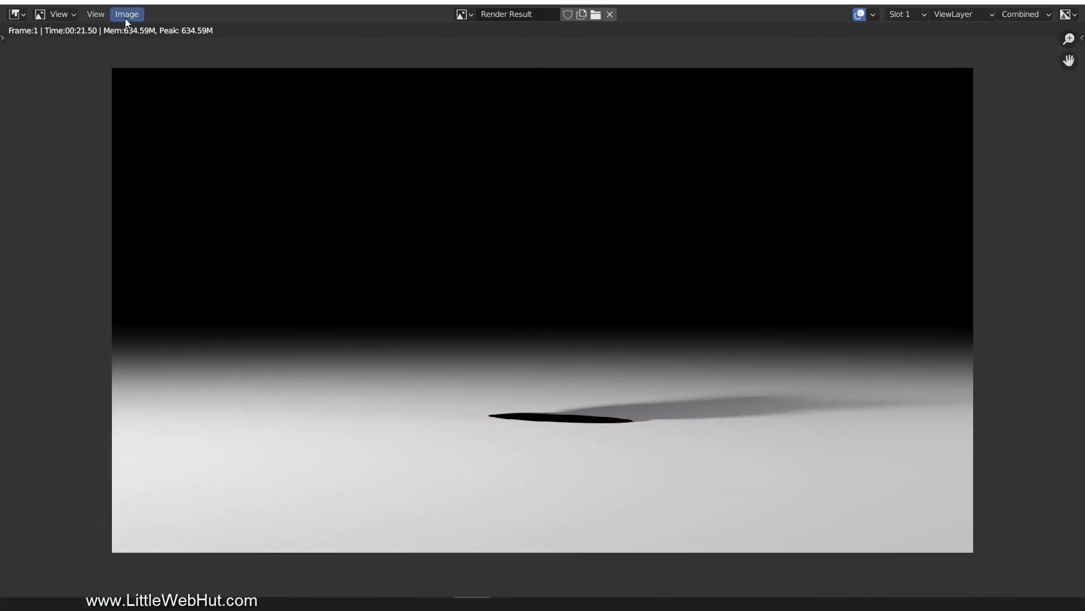
pyautogui.click(125, 16)
pyautogui.click(172, 110)
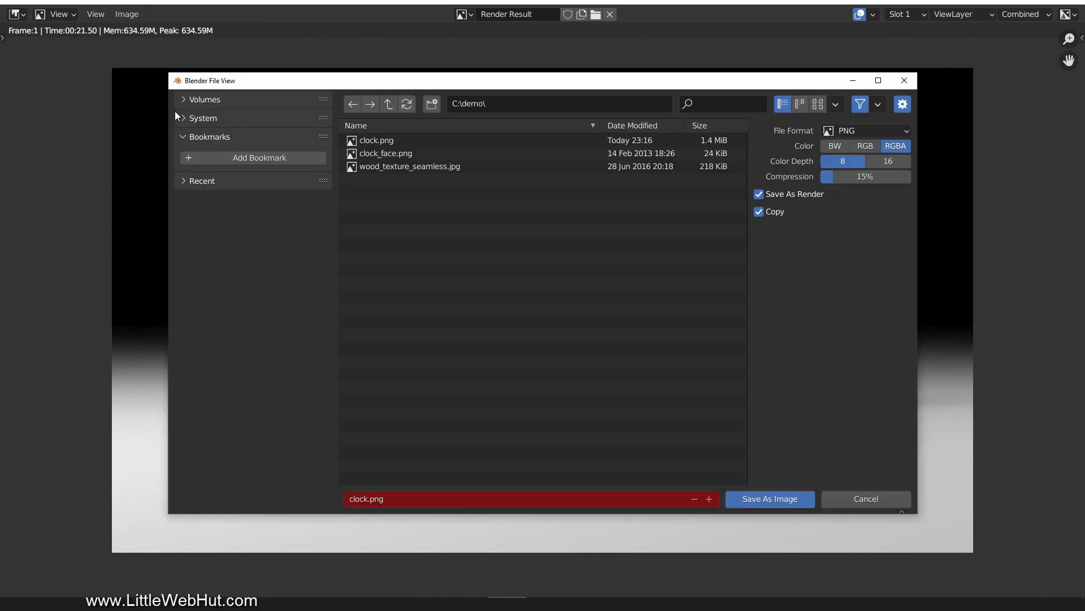
pyautogui.click(368, 499)
pyautogui.click(367, 498)
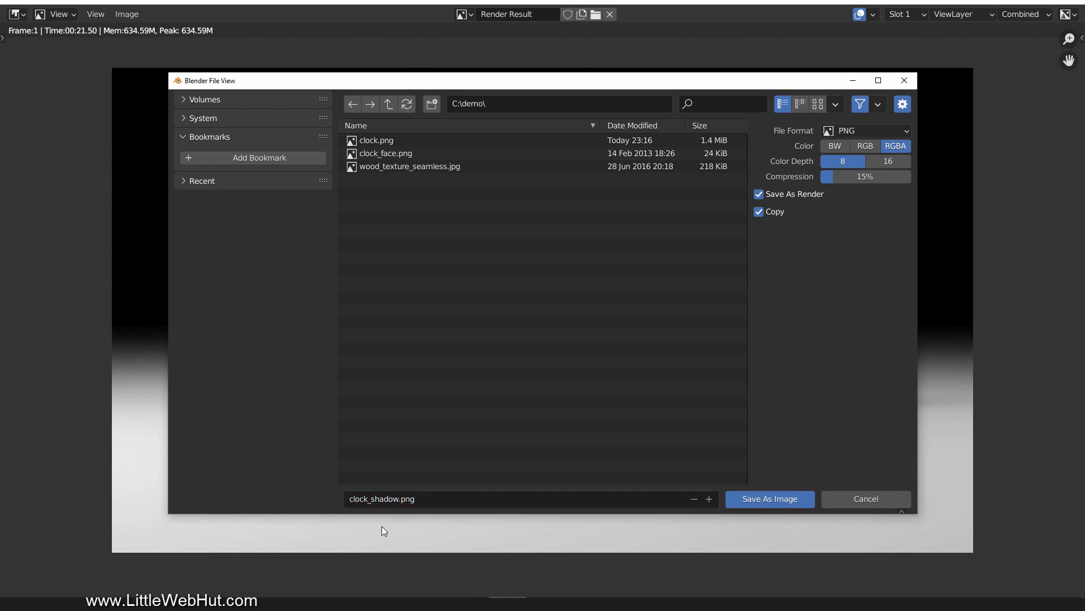
pyautogui.click(803, 501)
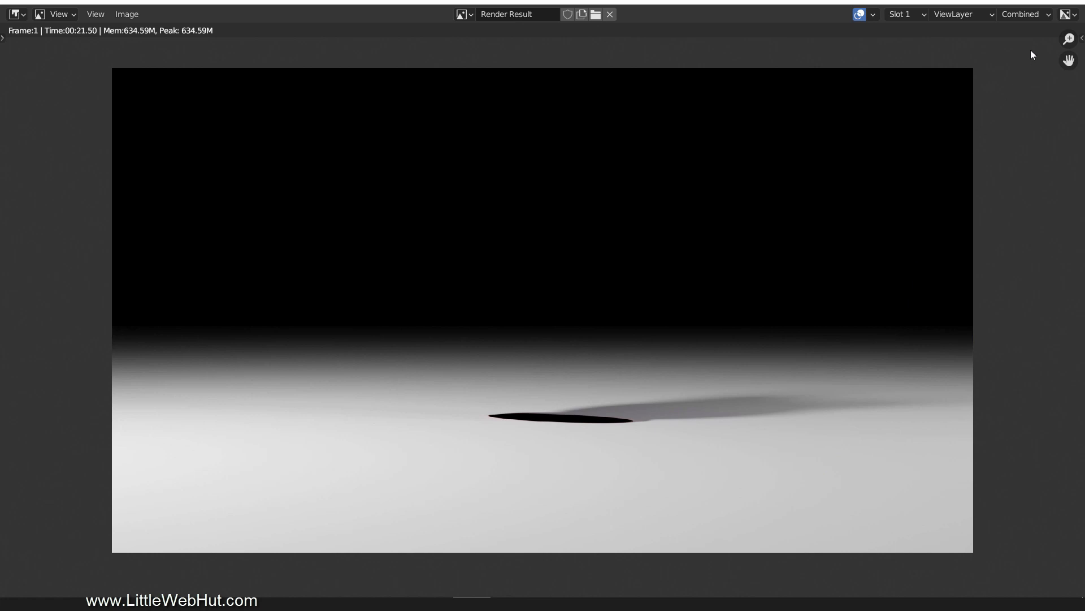
pyautogui.click(1078, 2)
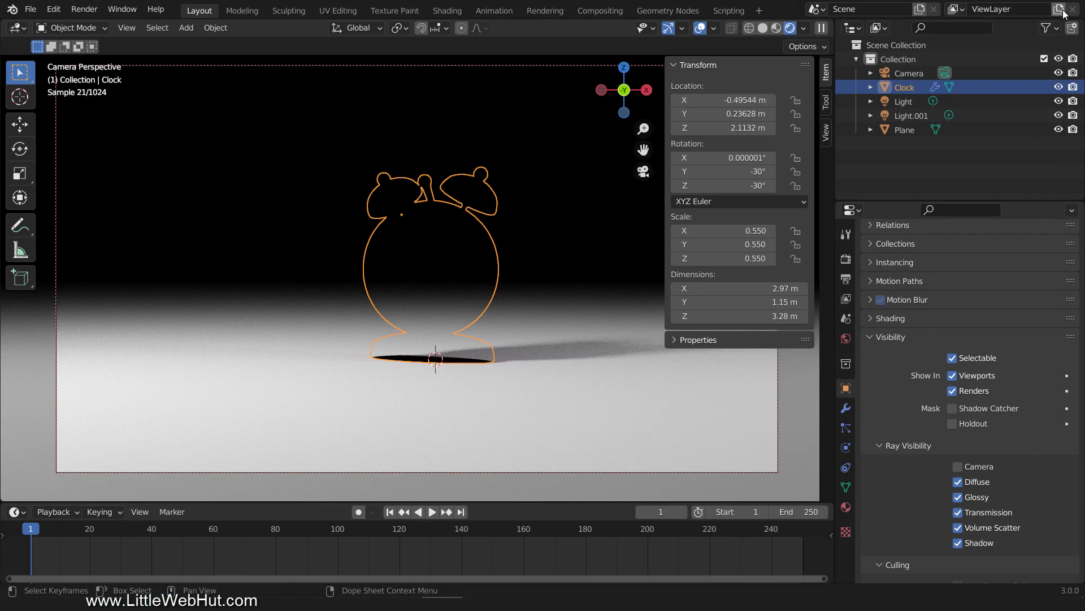
# - Turn the clock's Camera ray visibility back on and add a new mesh plane at the origin
pyautogui.click(957, 466)
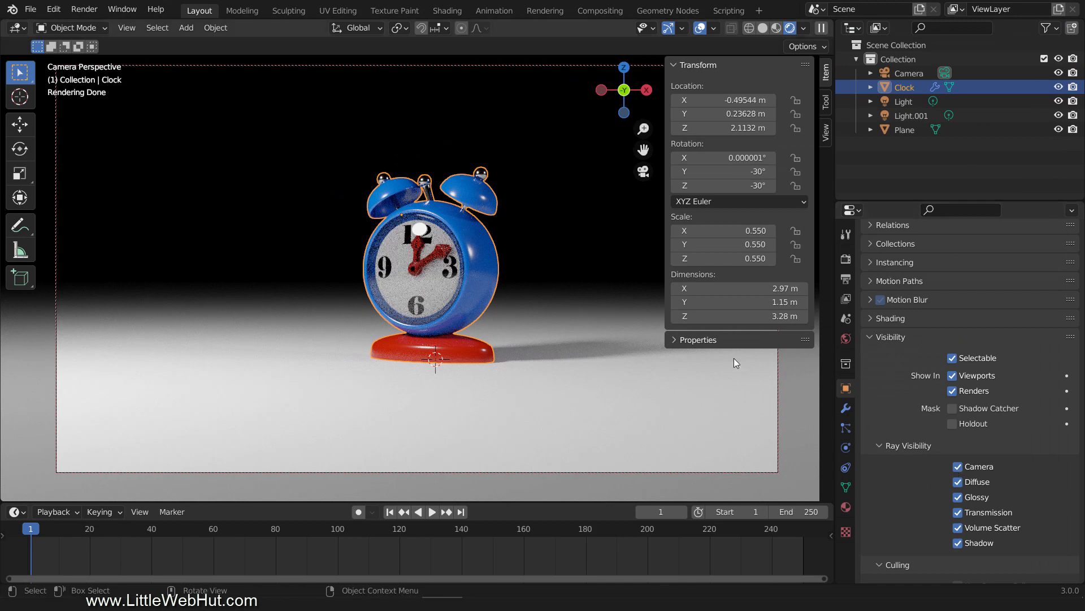
pyautogui.hotkey('shift', 'a')
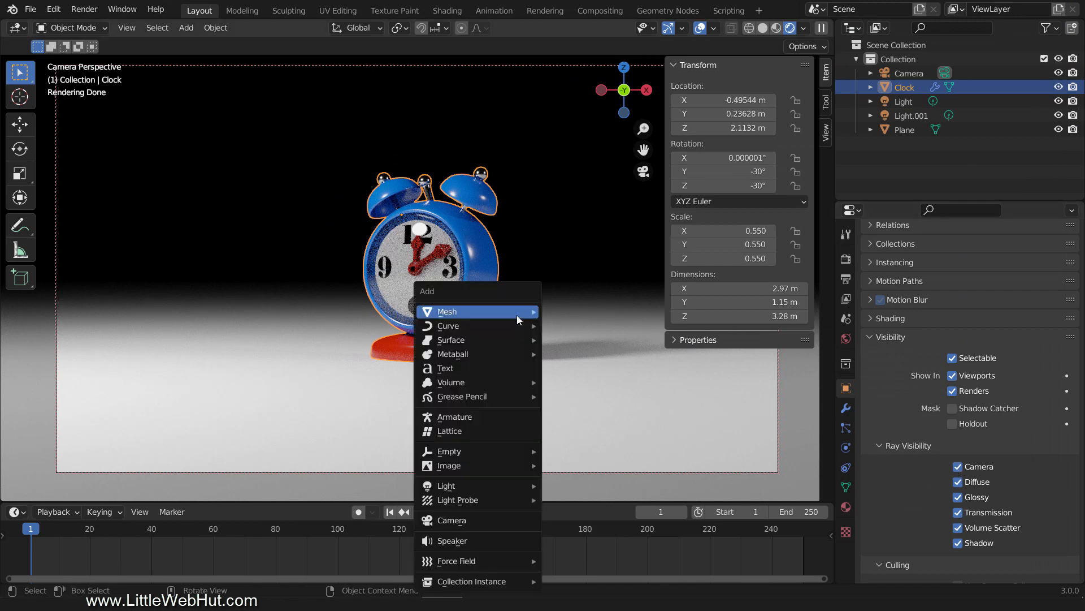
pyautogui.moveTo(517, 314)
pyautogui.click(591, 312)
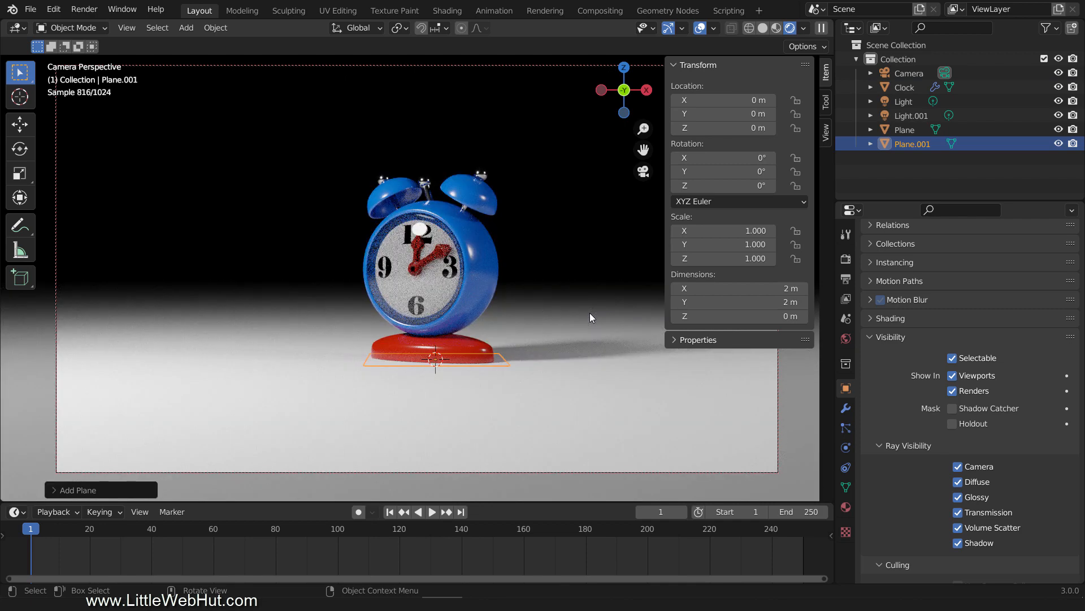
# - Switch the viewport to Solid shading and rotate the new plane 90° around the X axis
pyautogui.press('z')
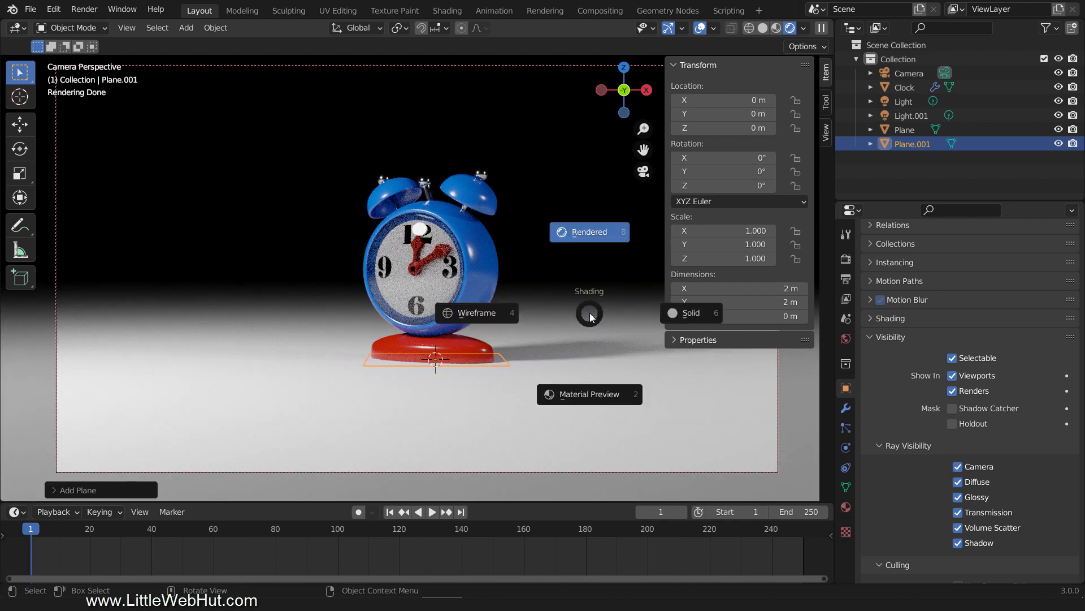
pyautogui.click(690, 315)
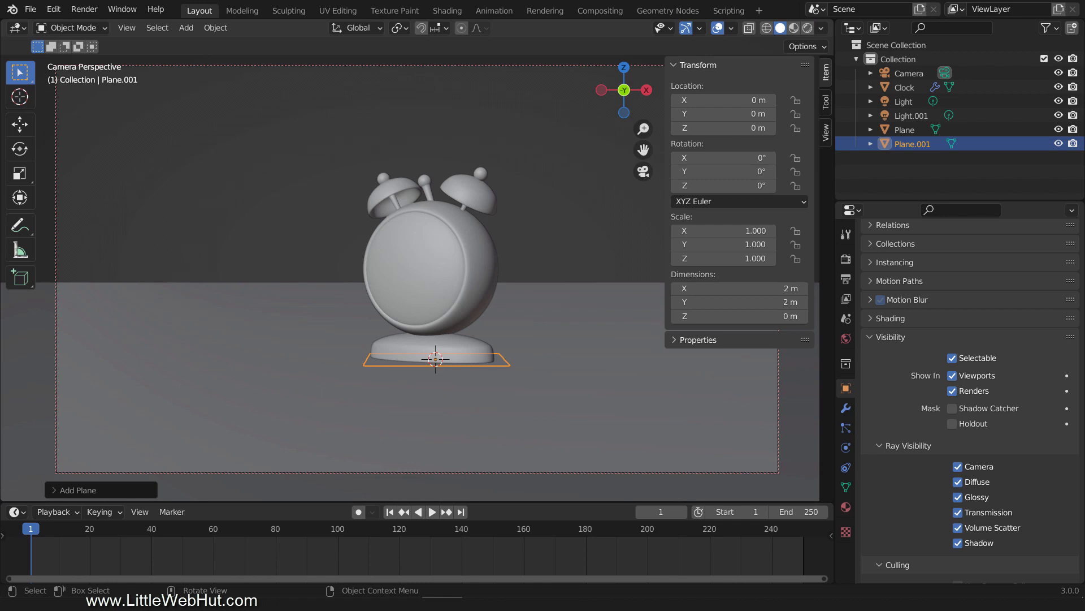
pyautogui.write('rx')
pyautogui.write('90')
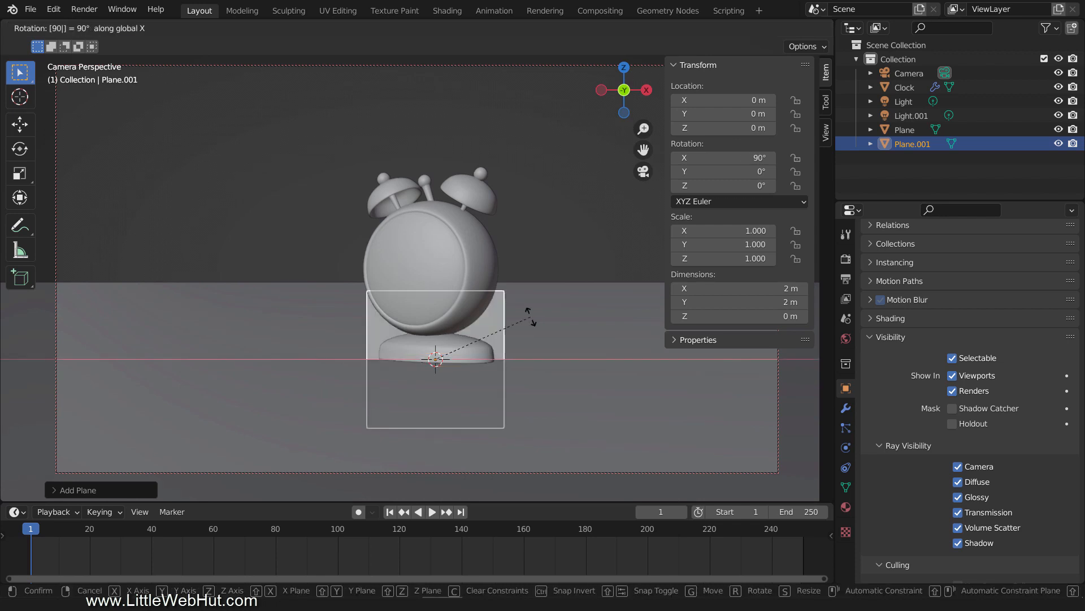
pyautogui.press('Return')
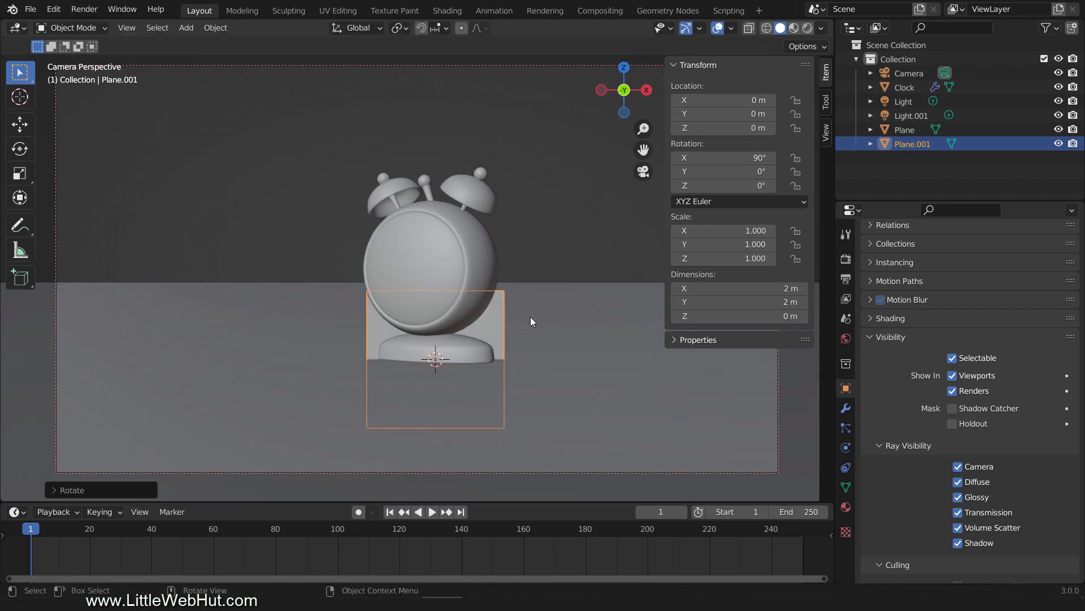
# - Move the upright plane to about X -0.03 m, Z 1.27 m at the clock and scale it to about 1.886
pyautogui.press('g')
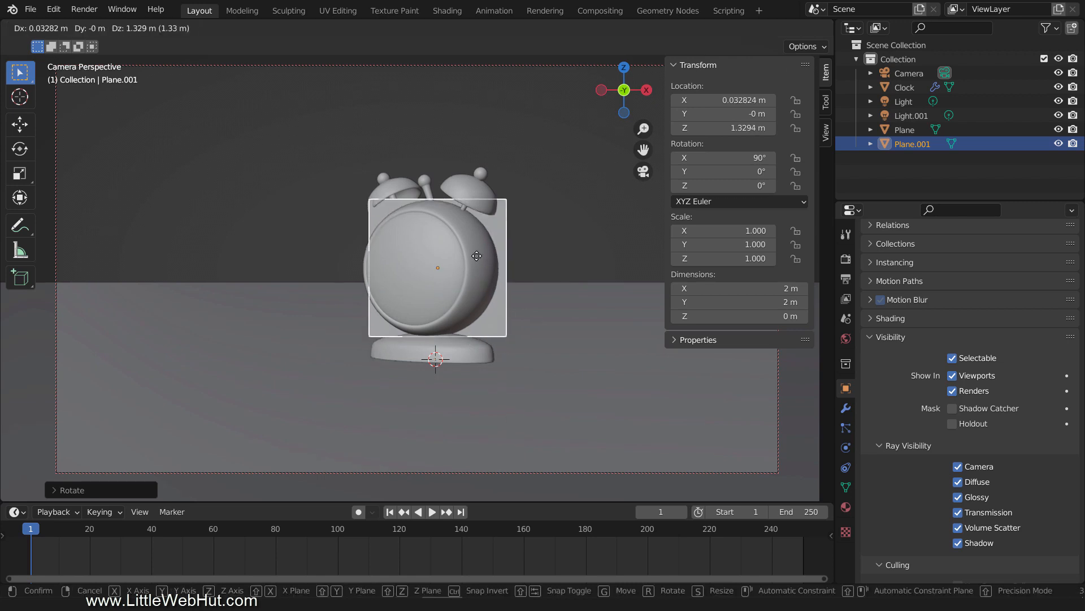
pyautogui.click(472, 259)
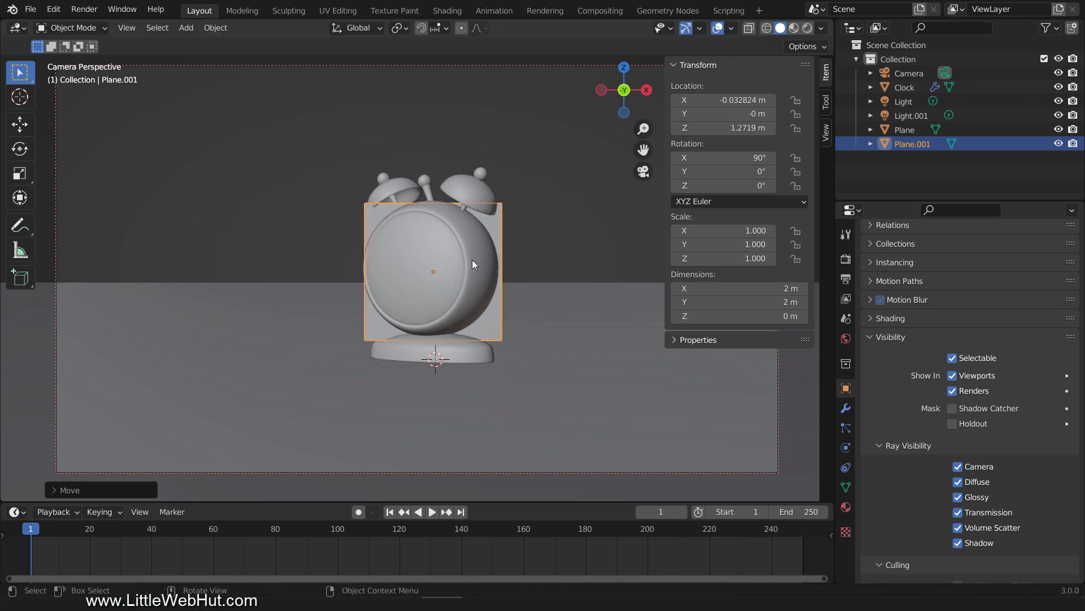
pyautogui.press('s')
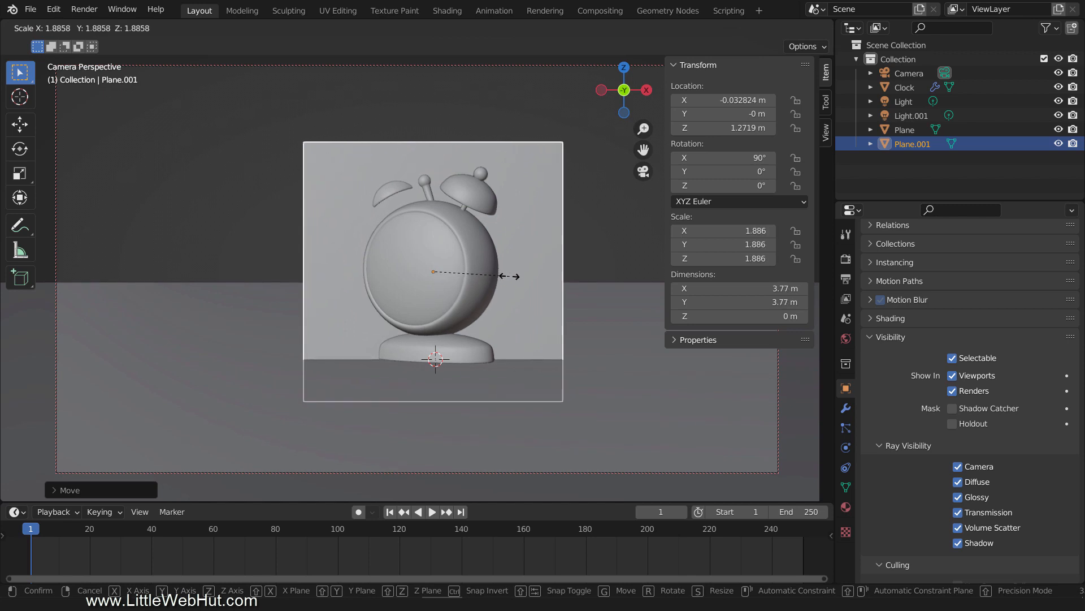
pyautogui.click(511, 279)
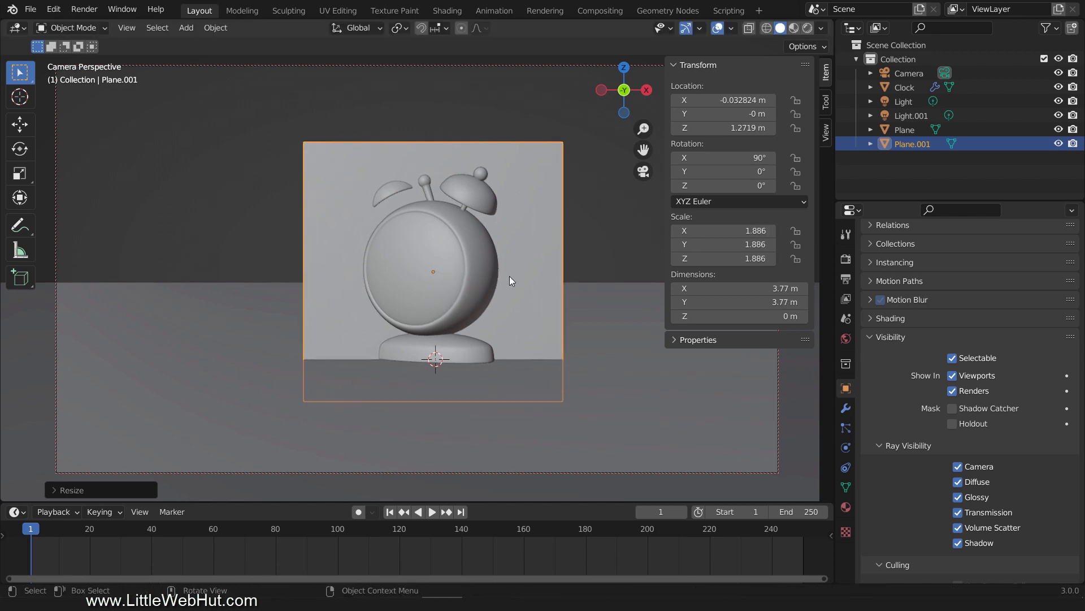
# - Move the ground plane down in front view to about Z -0.61 m, level with the upright plane's lower edge
pyautogui.click(600, 335)
pyautogui.press('KP_1')
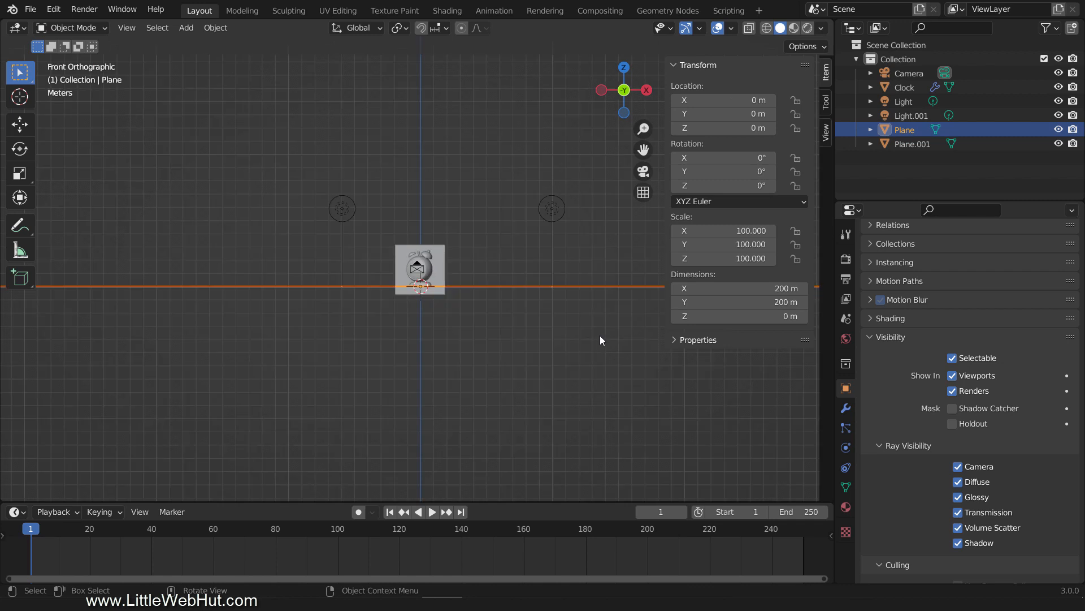
pyautogui.scroll(10, 450, 352)
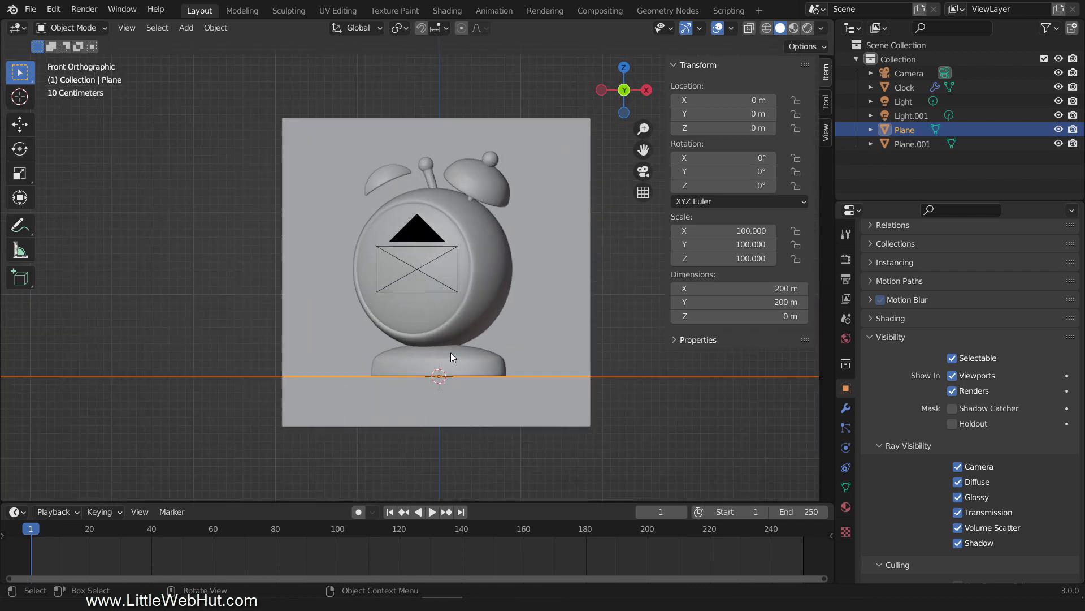
pyautogui.press('g')
pyautogui.press('x')
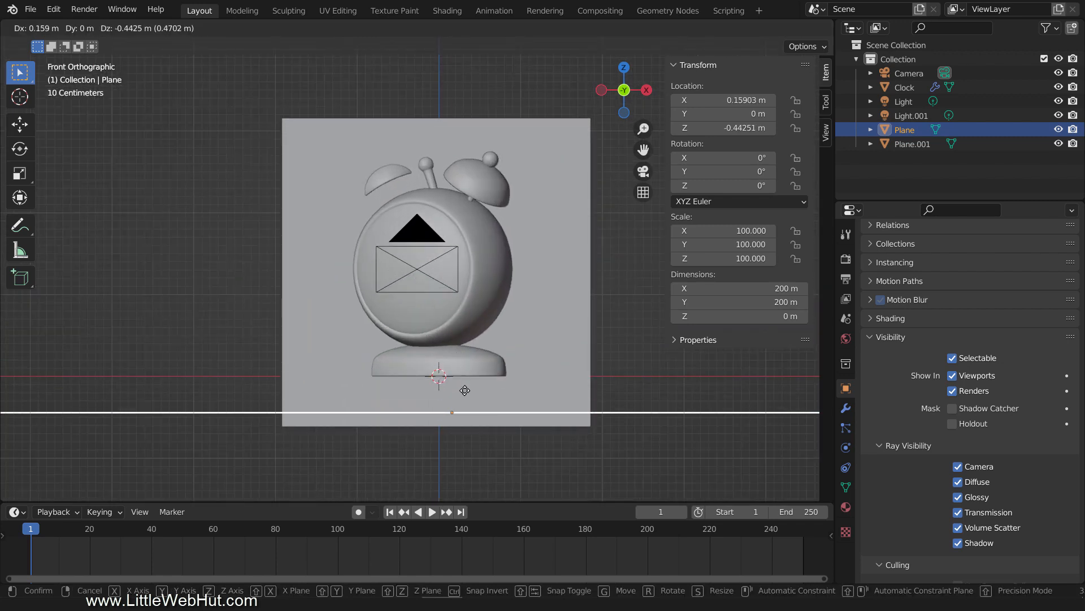
pyautogui.click(463, 403)
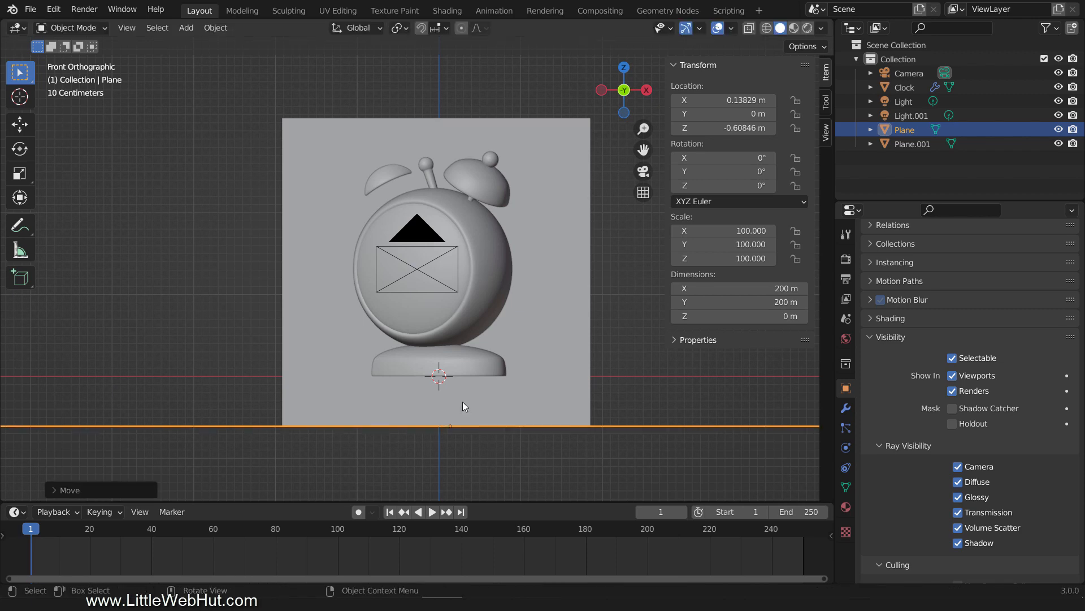
# - In wireframe Edit Mode, raise the upright plane's geometry along Z until its lower edge meets the object's origin
pyautogui.click(561, 266)
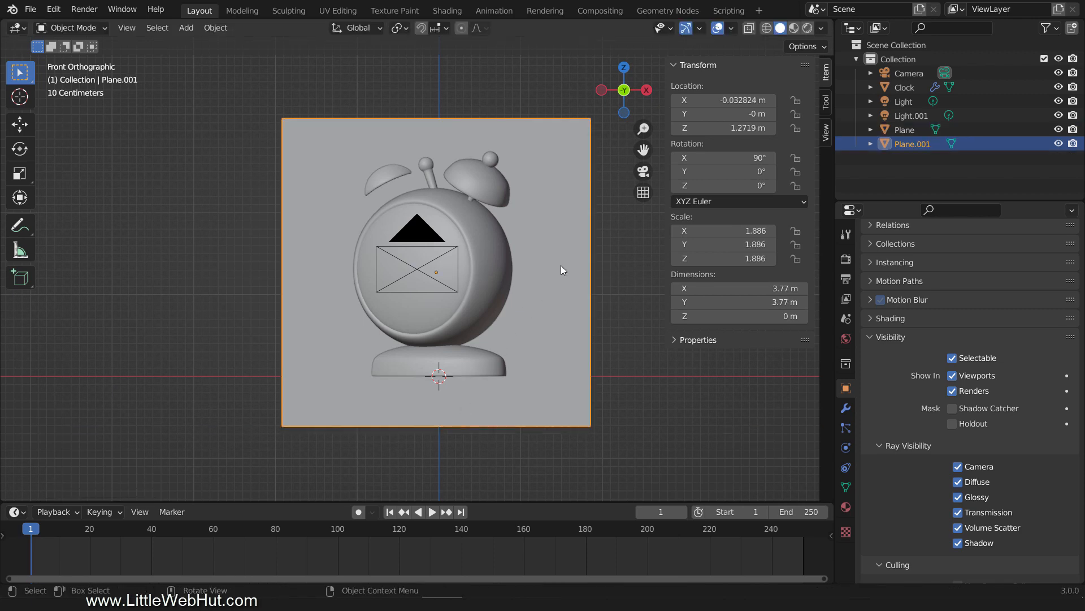
pyautogui.press('Tab')
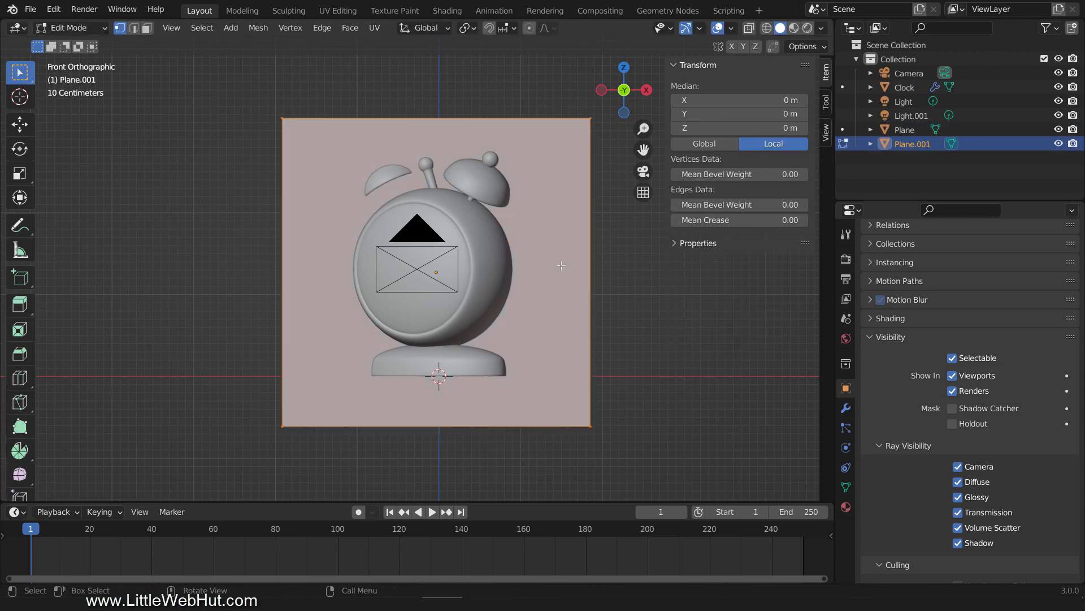
pyautogui.press('z')
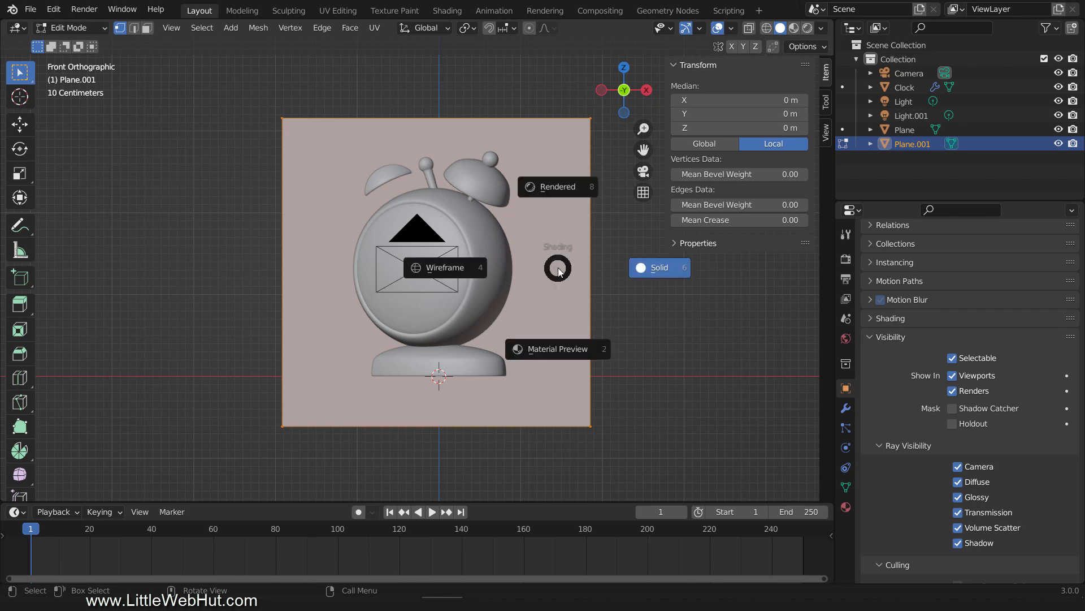
pyautogui.click(467, 267)
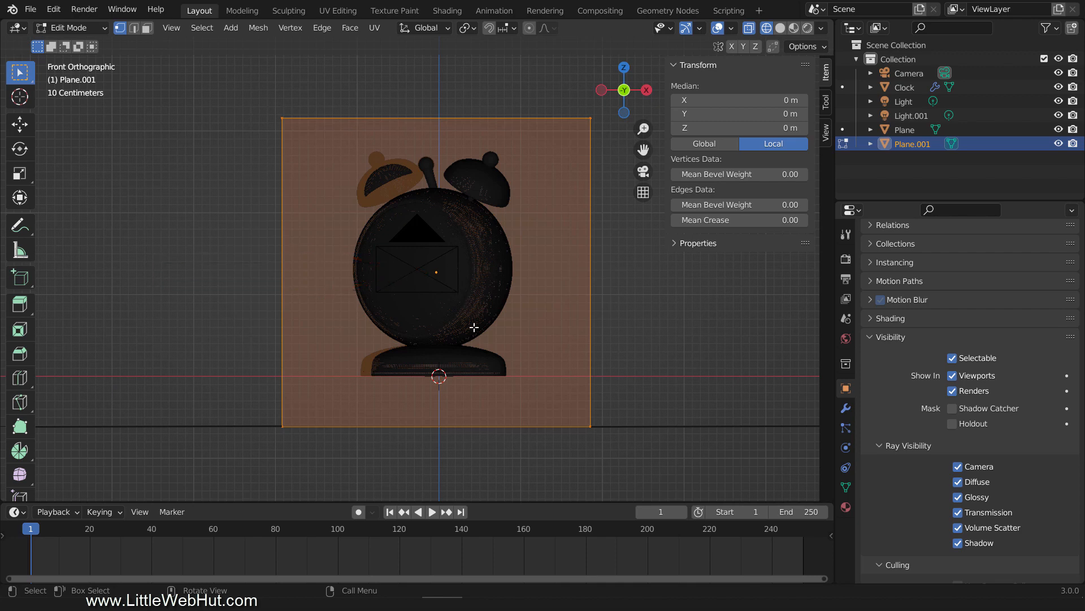
pyautogui.press('g')
pyautogui.press('z')
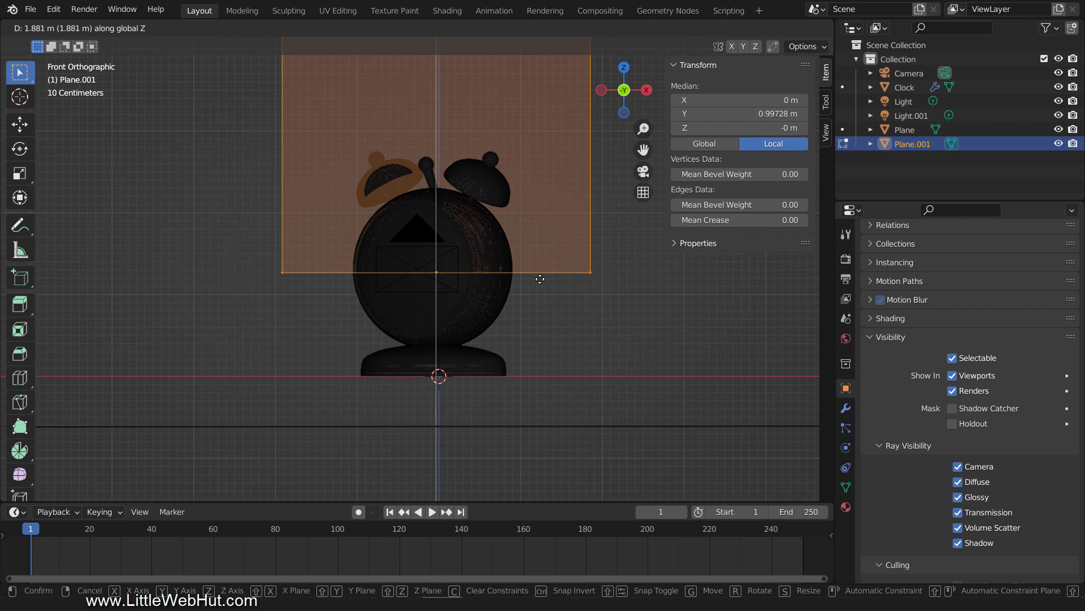
pyautogui.click(541, 279)
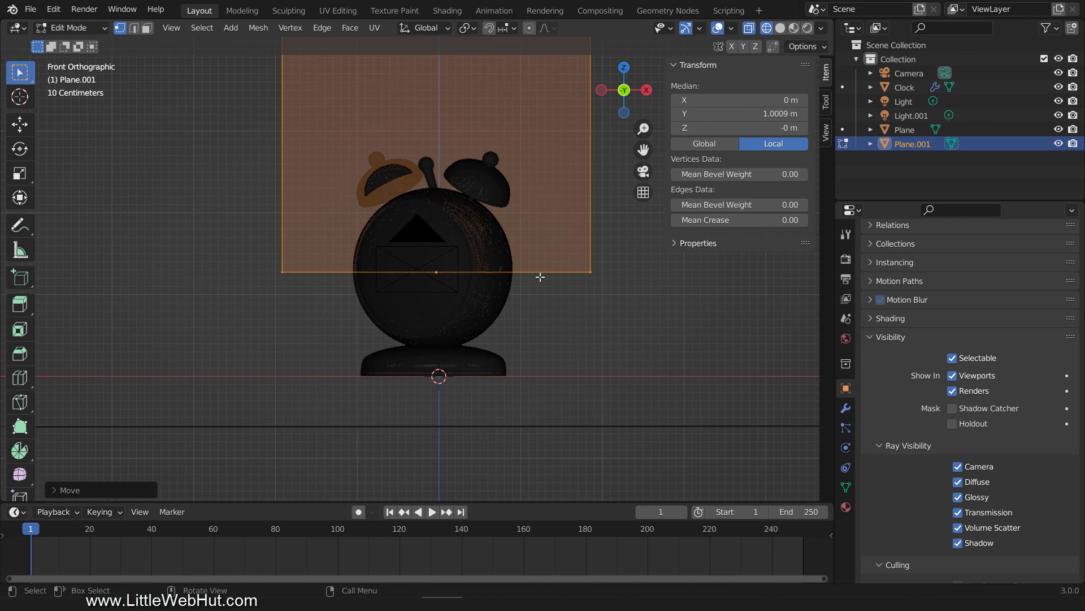
# - Subdivide the upright plane's mesh with 100 cuts
pyautogui.rightClick(557, 206)
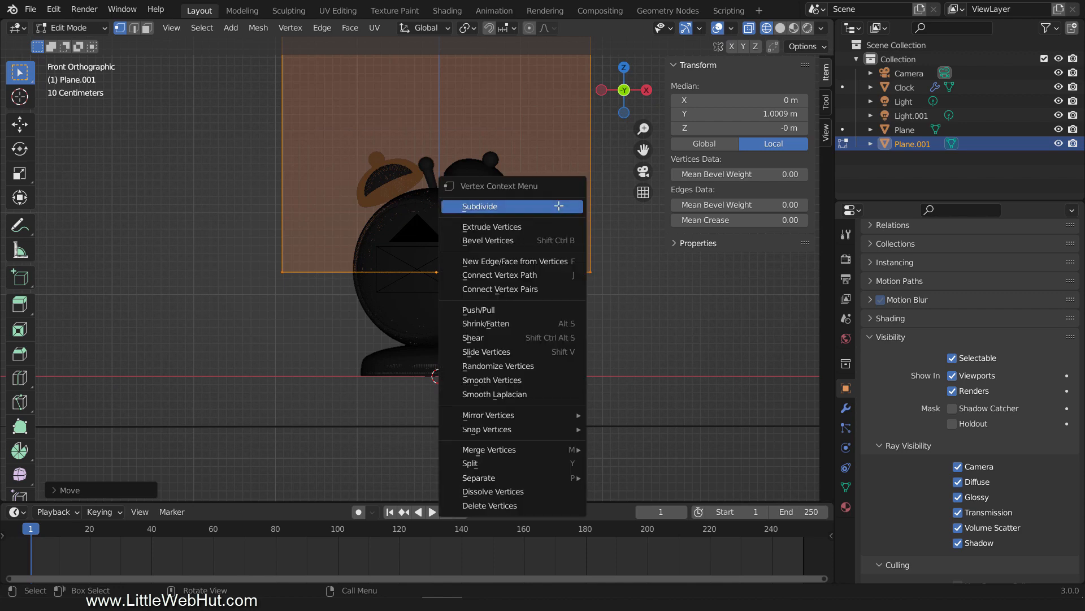
pyautogui.click(557, 205)
pyautogui.click(53, 489)
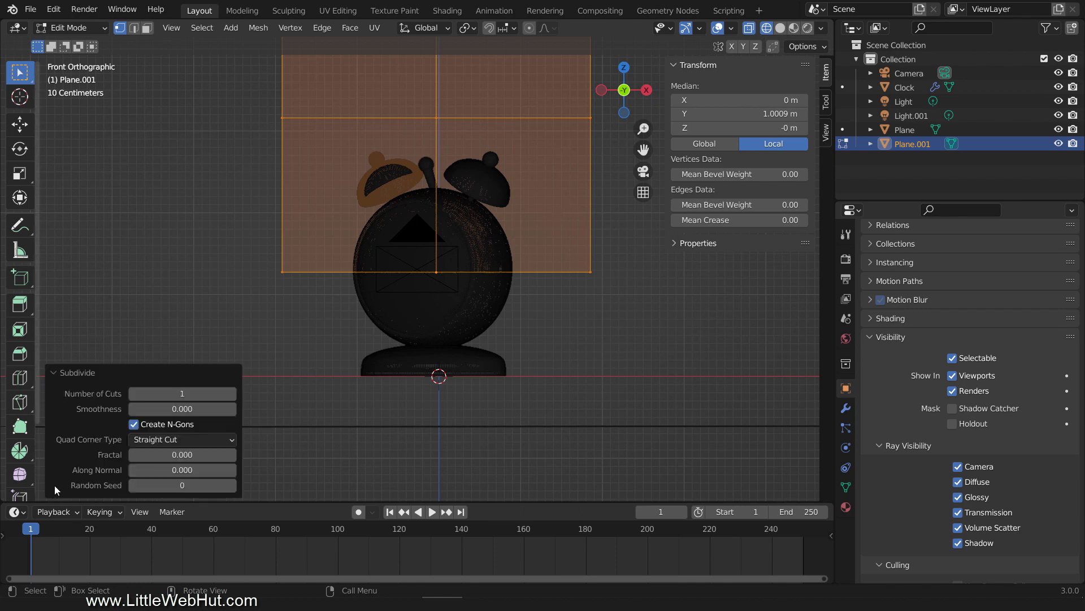
pyautogui.click(160, 393)
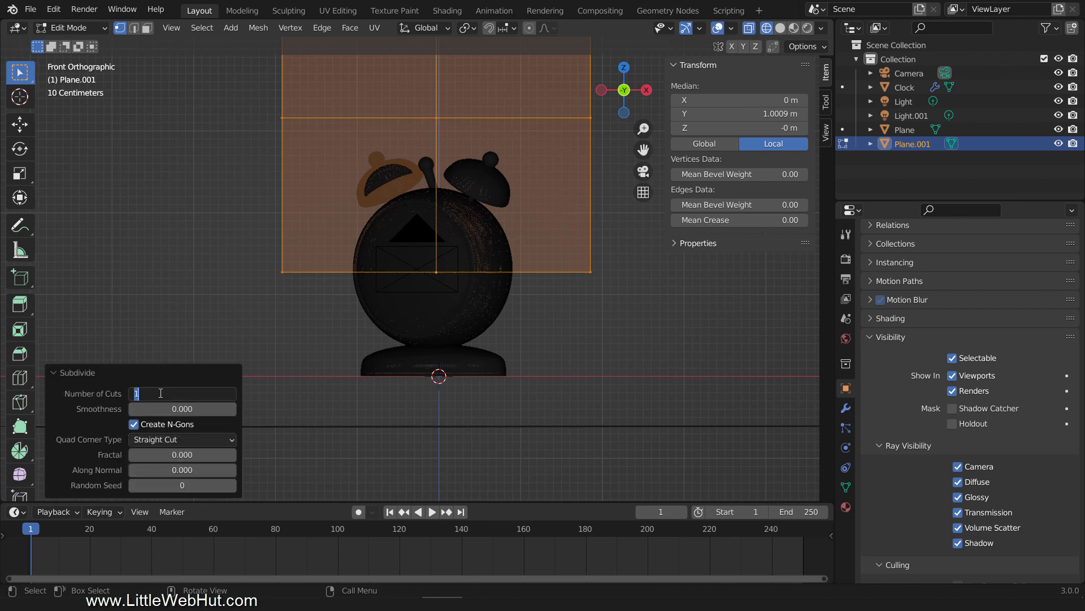
pyautogui.write('100')
pyautogui.press('Return')
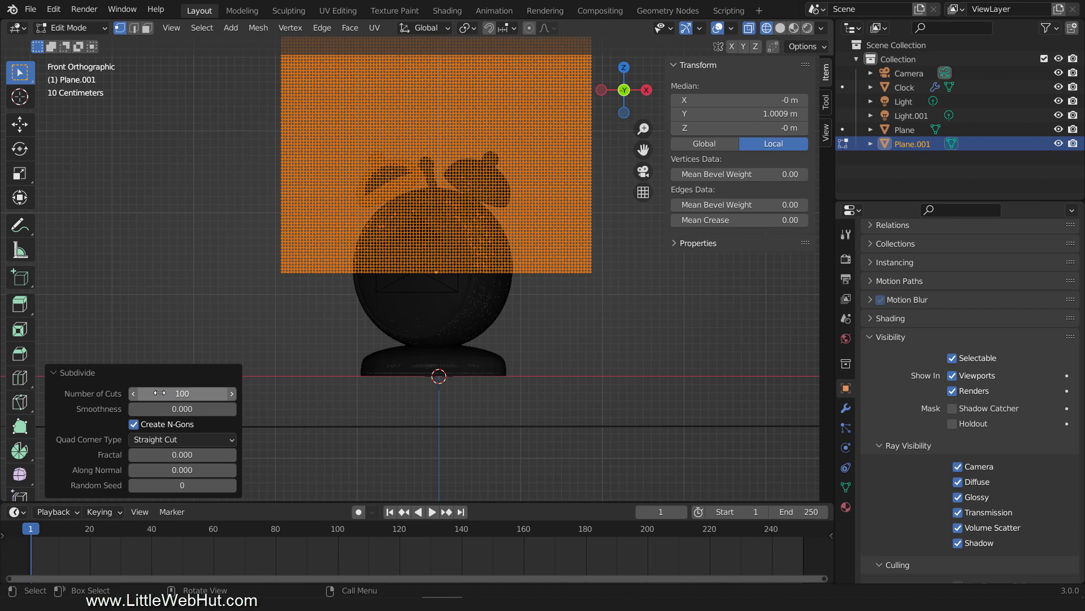
# - Return to Object Mode and lower the upright plane along Z by about 1.867 m onto the ground plane
pyautogui.press('Tab')
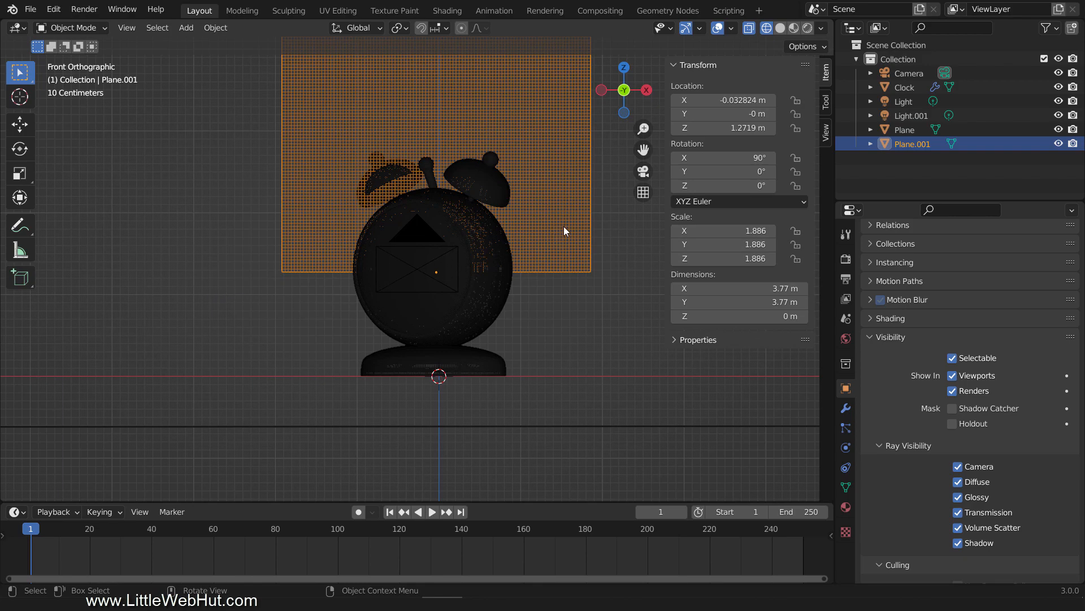
pyautogui.press('g')
pyautogui.press('z')
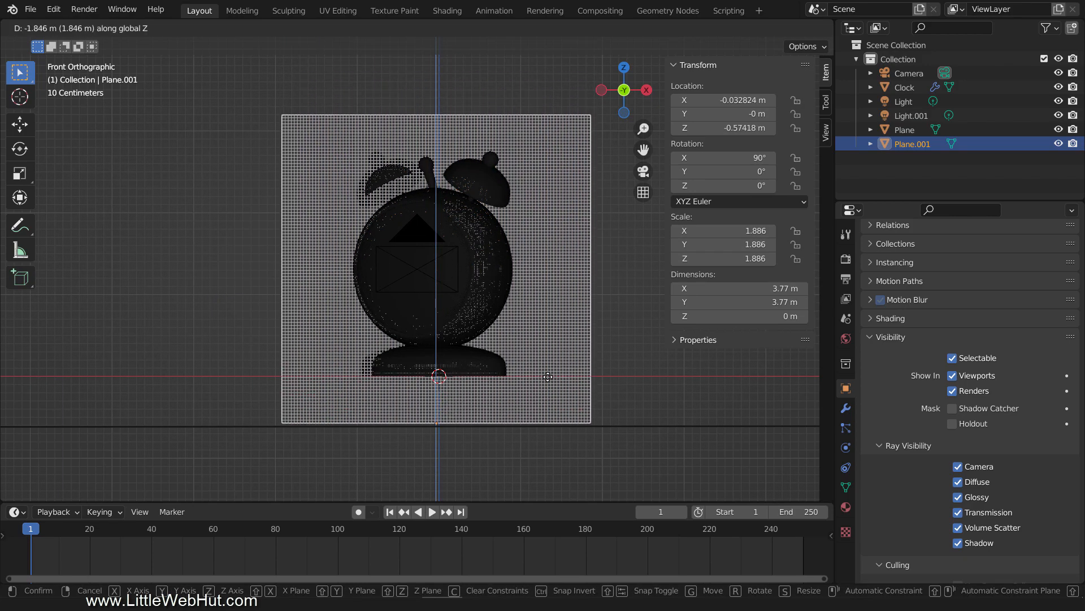
pyautogui.click(548, 383)
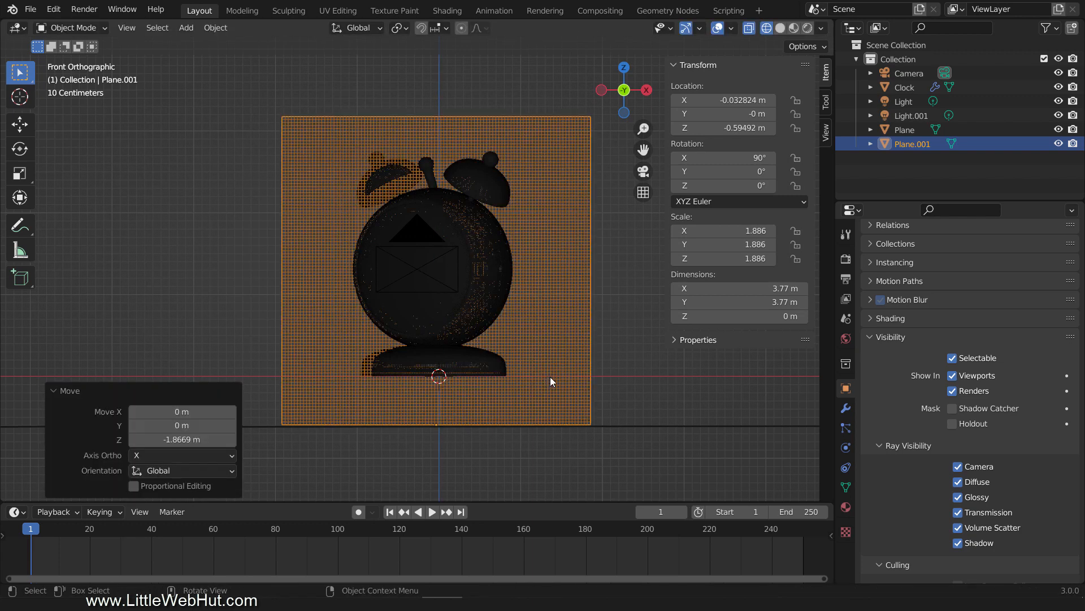
# - Edit the upright plane's mesh in Material Preview shading and give it a new material
pyautogui.press('Tab')
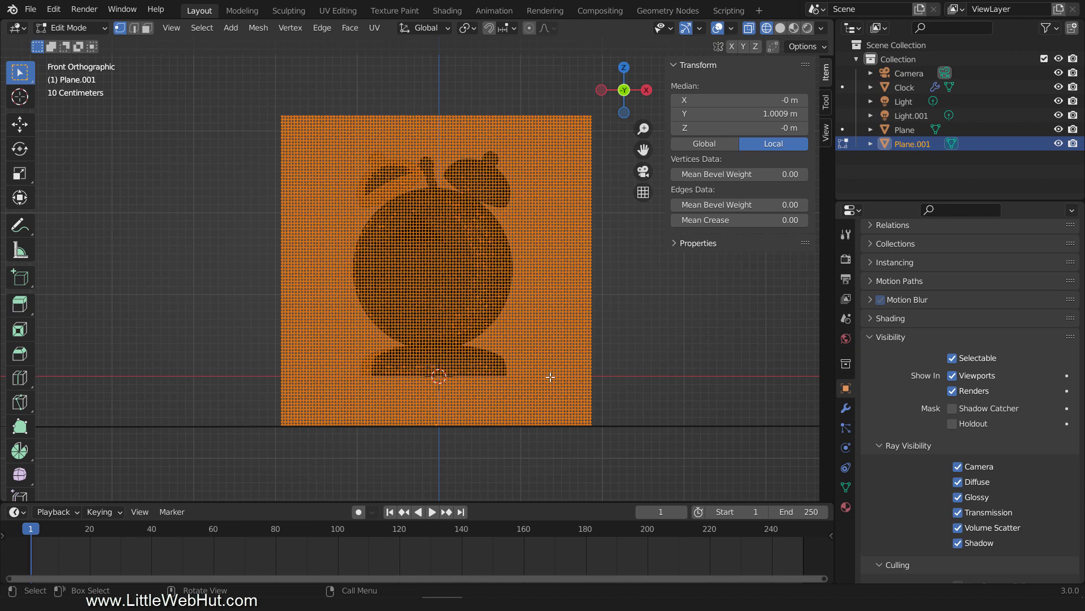
pyautogui.press('z')
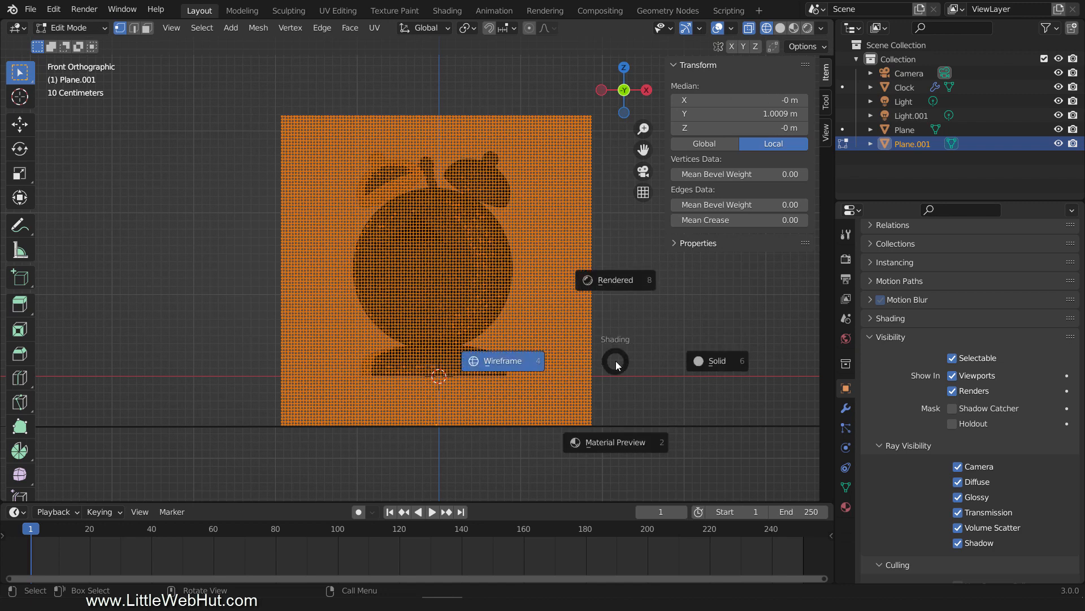
pyautogui.click(626, 442)
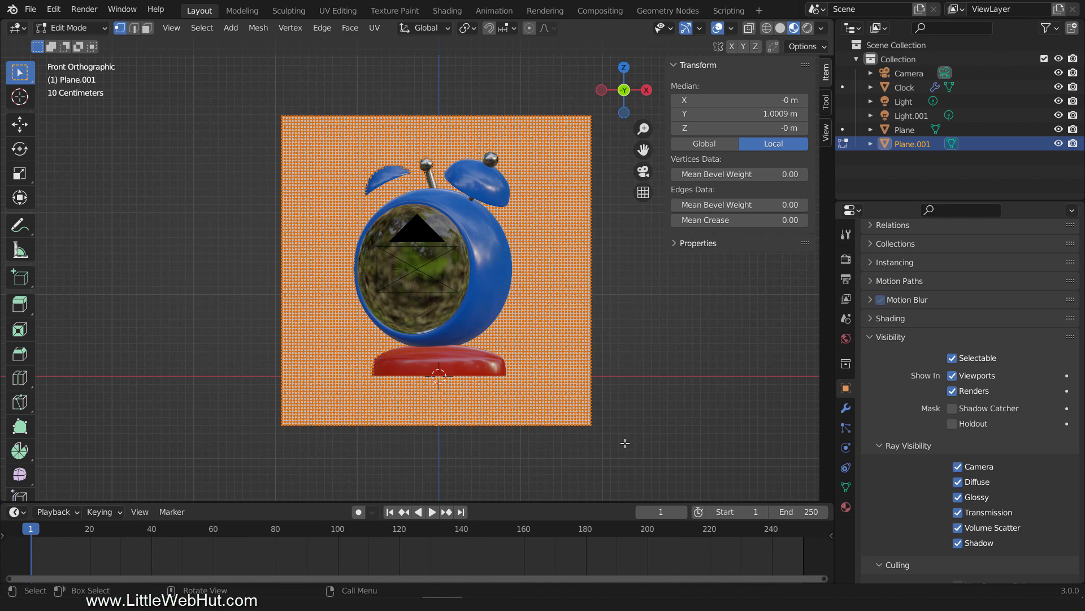
pyautogui.click(846, 507)
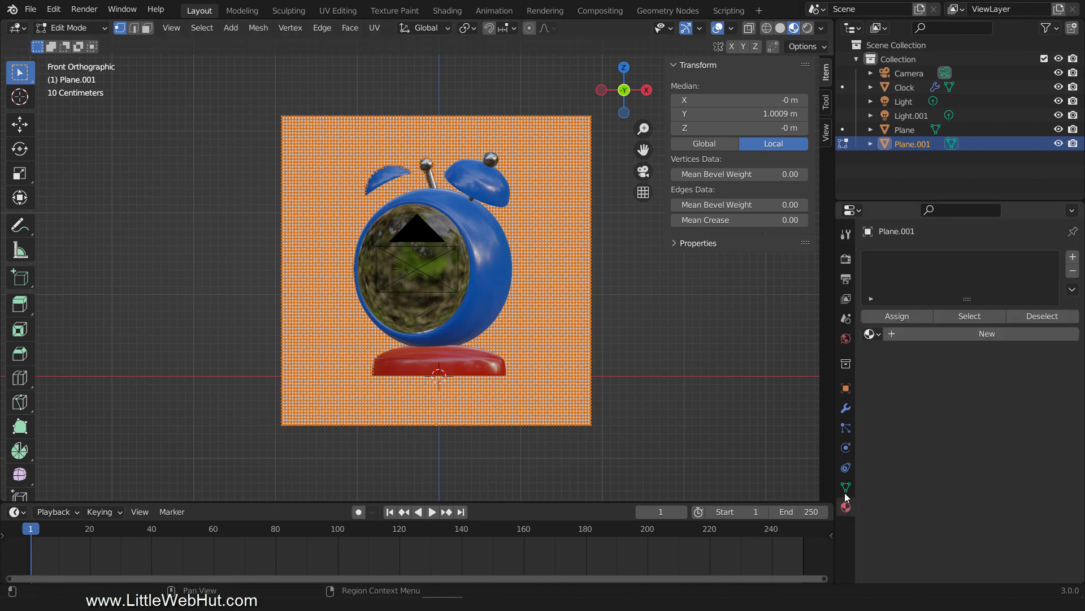
pyautogui.click(1029, 336)
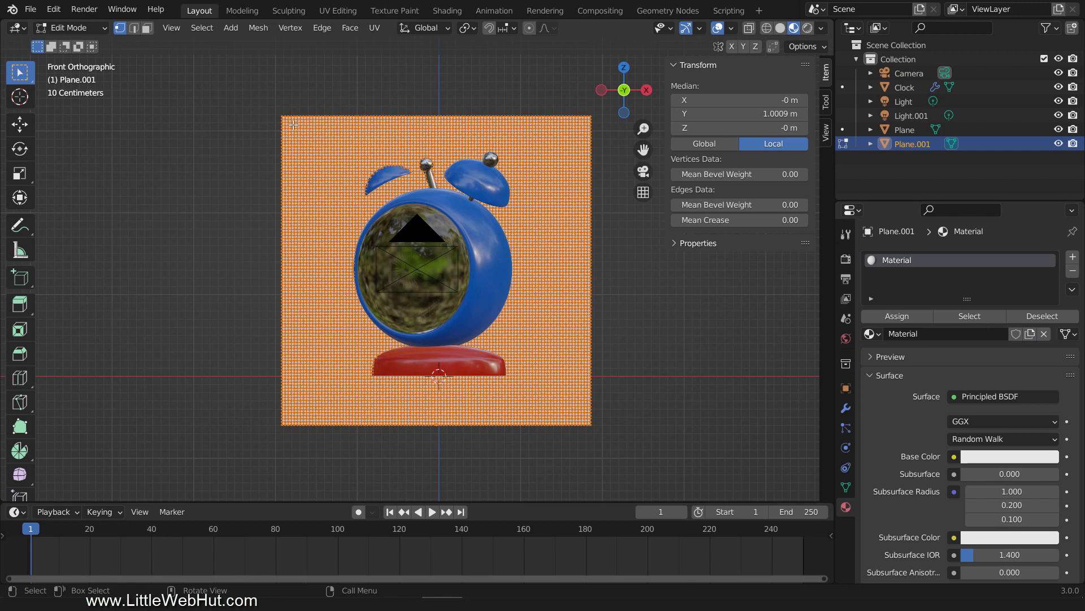
# - Select the upright plane's inner area, leaving a thin border, and assign a second new material to it
pyautogui.moveTo(290, 124); pyautogui.dragTo(582, 417)
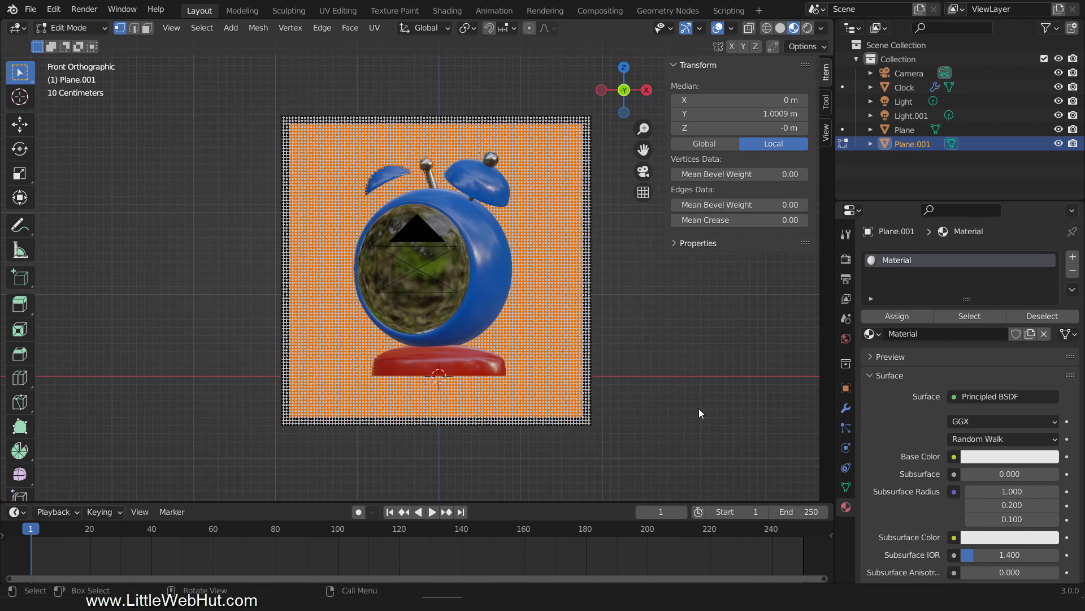
pyautogui.click(1073, 258)
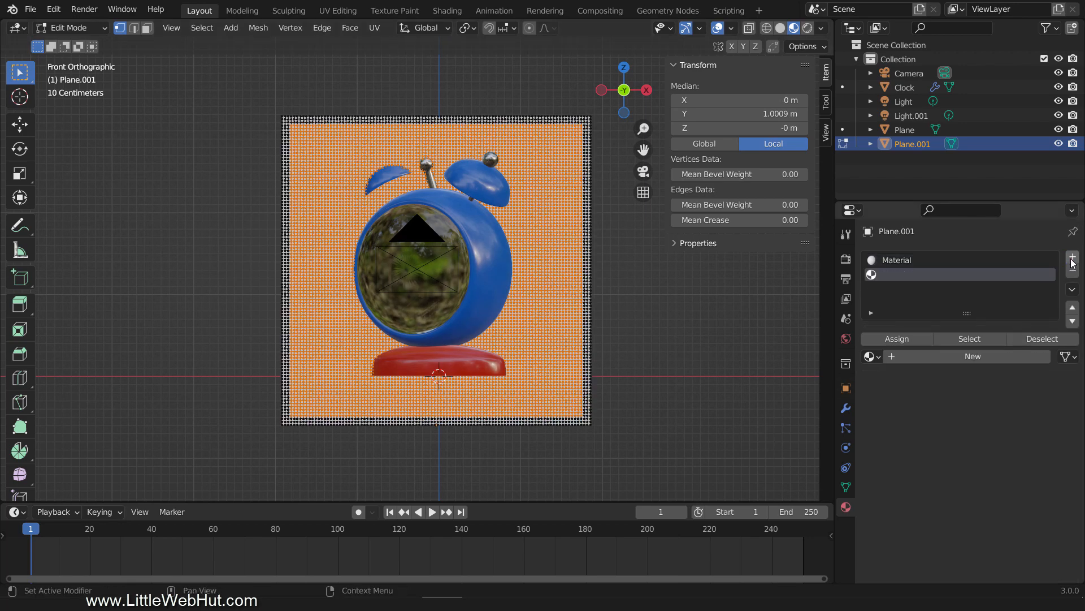
pyautogui.click(1006, 356)
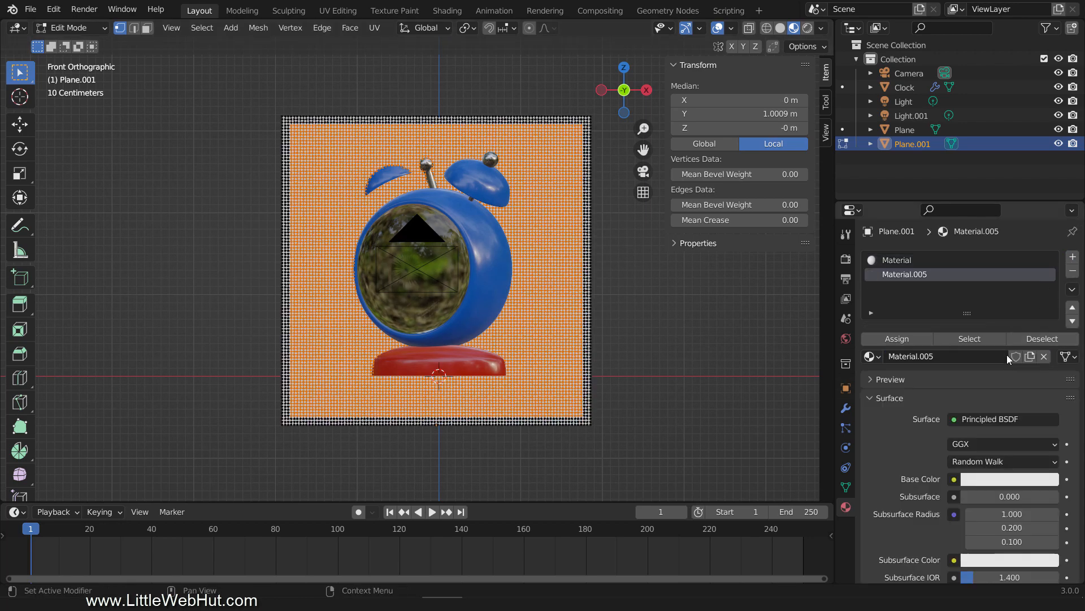
pyautogui.click(915, 337)
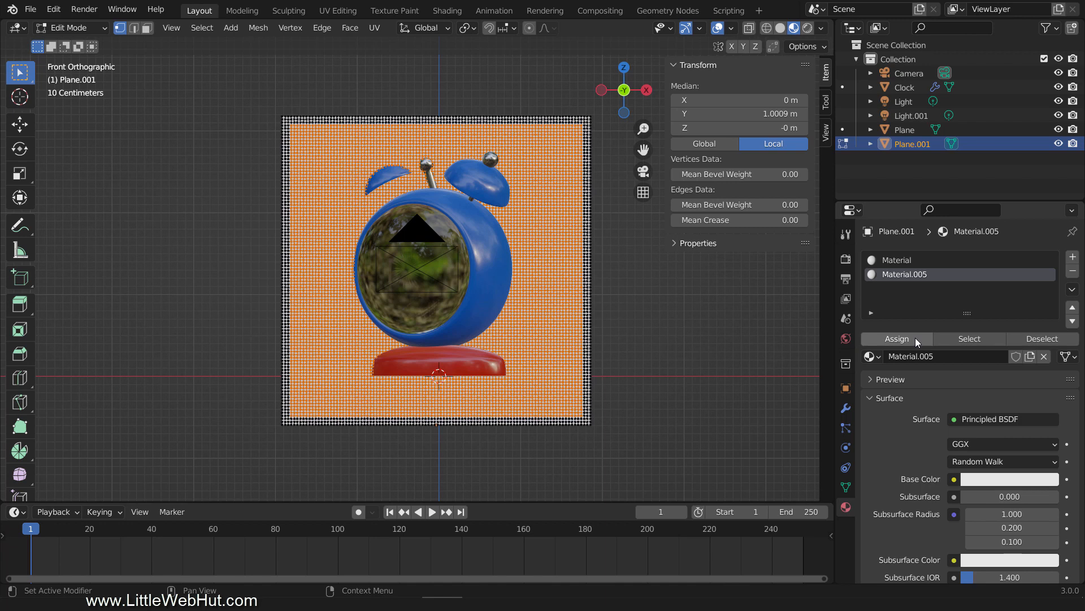
# - Use an Image Texture with clock.png from C:\demo as the second material's base color
pyautogui.click(954, 479)
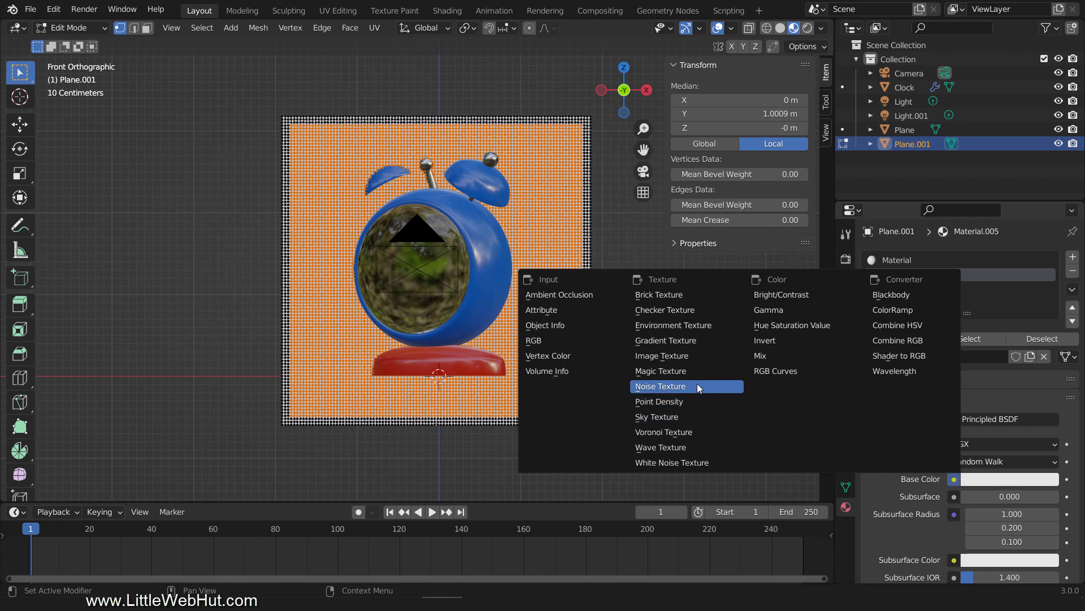
pyautogui.click(693, 357)
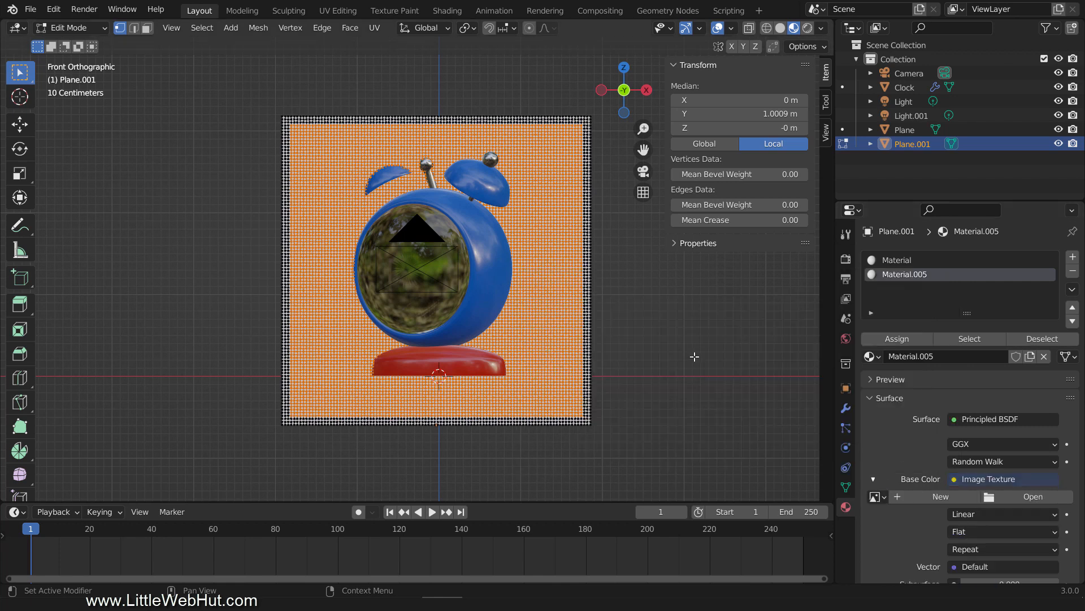
pyautogui.click(1012, 496)
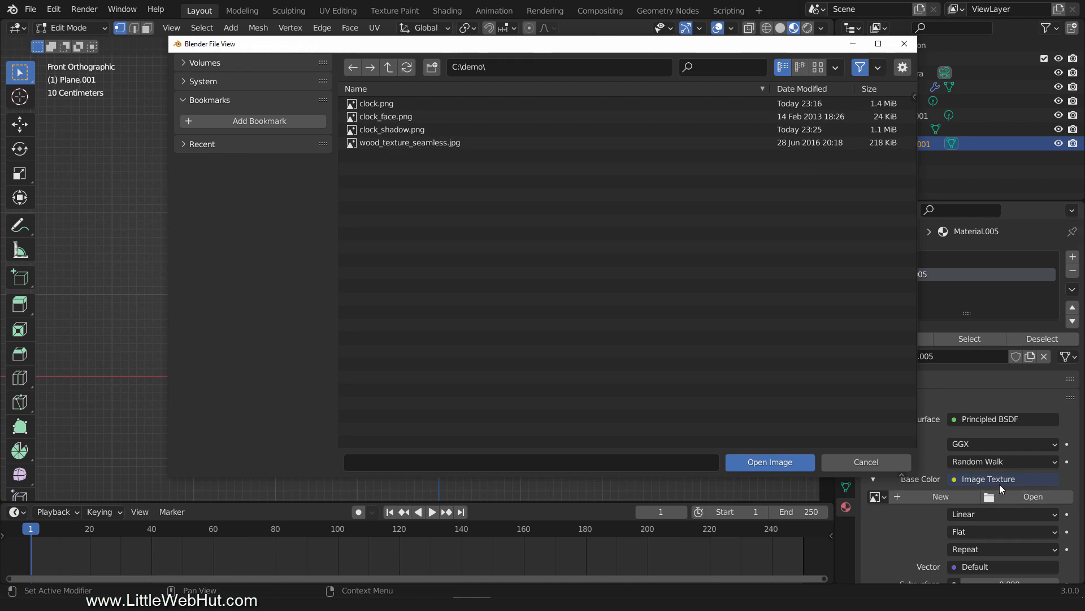
pyautogui.click(395, 103)
pyautogui.click(798, 456)
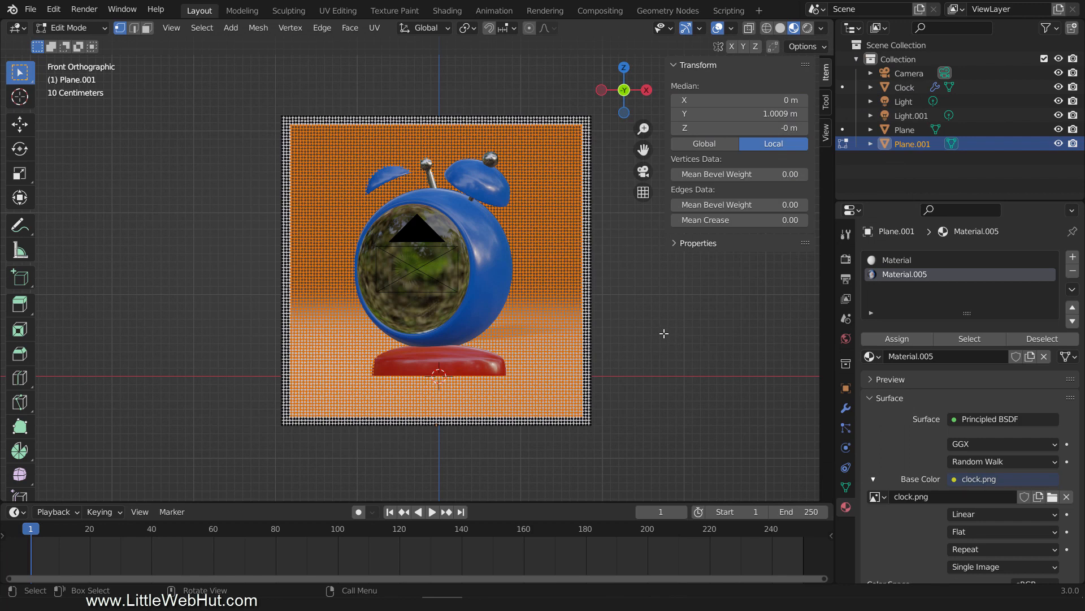
# - Project the inner area's UVs from the camera view and return to Object Mode
pyautogui.press('KP_0')
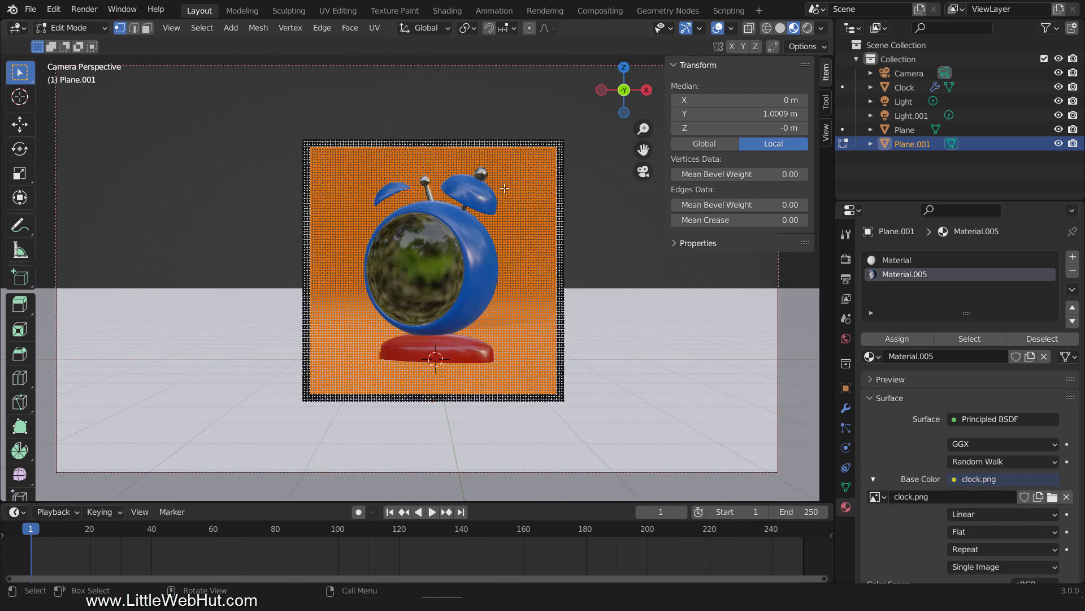
pyautogui.click(375, 29)
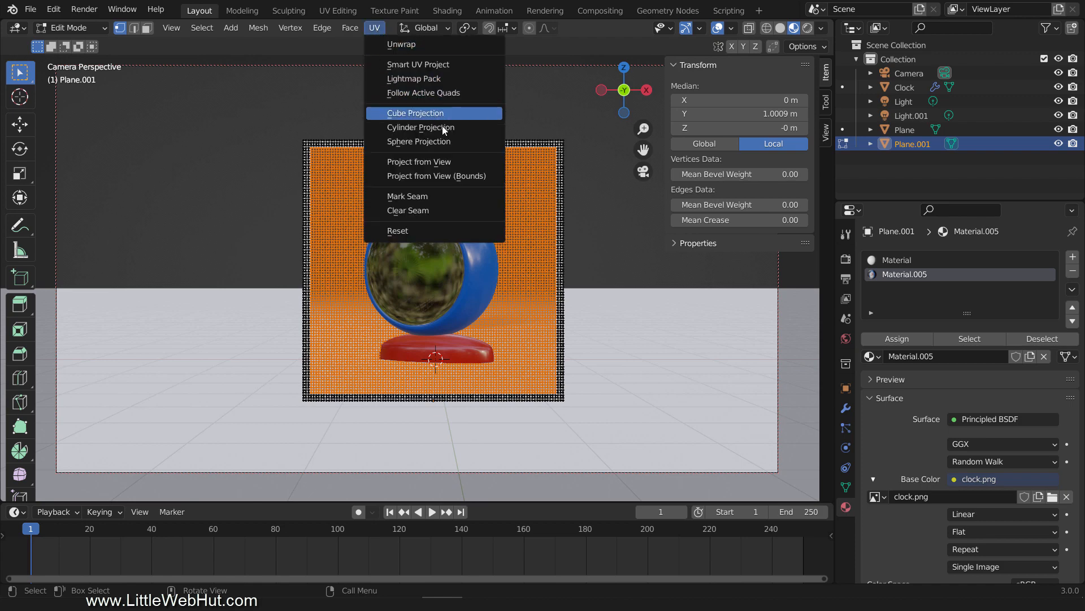
pyautogui.click(467, 160)
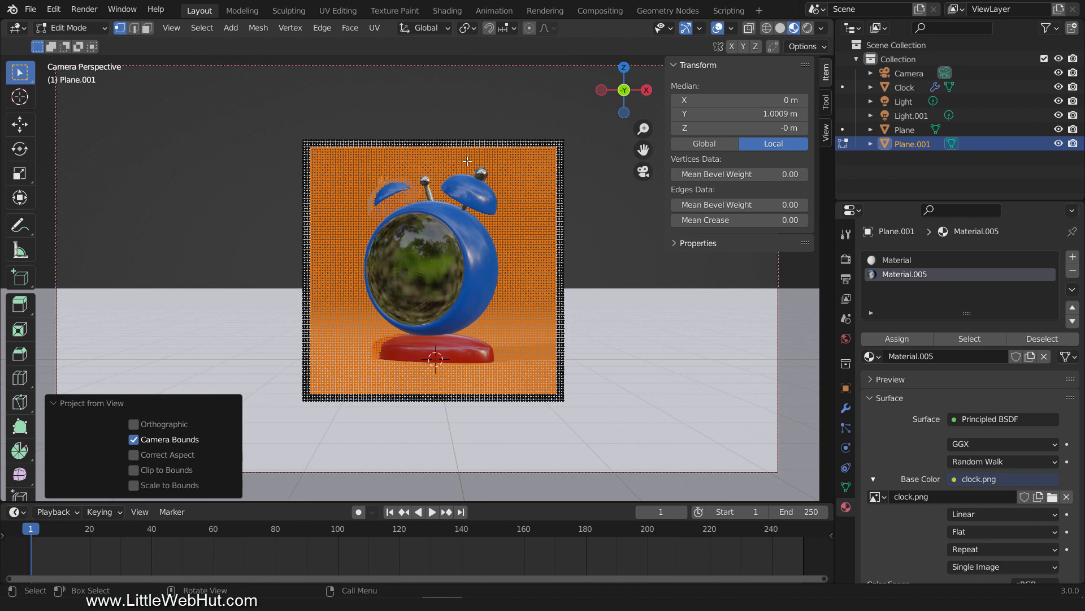
pyautogui.press('Tab')
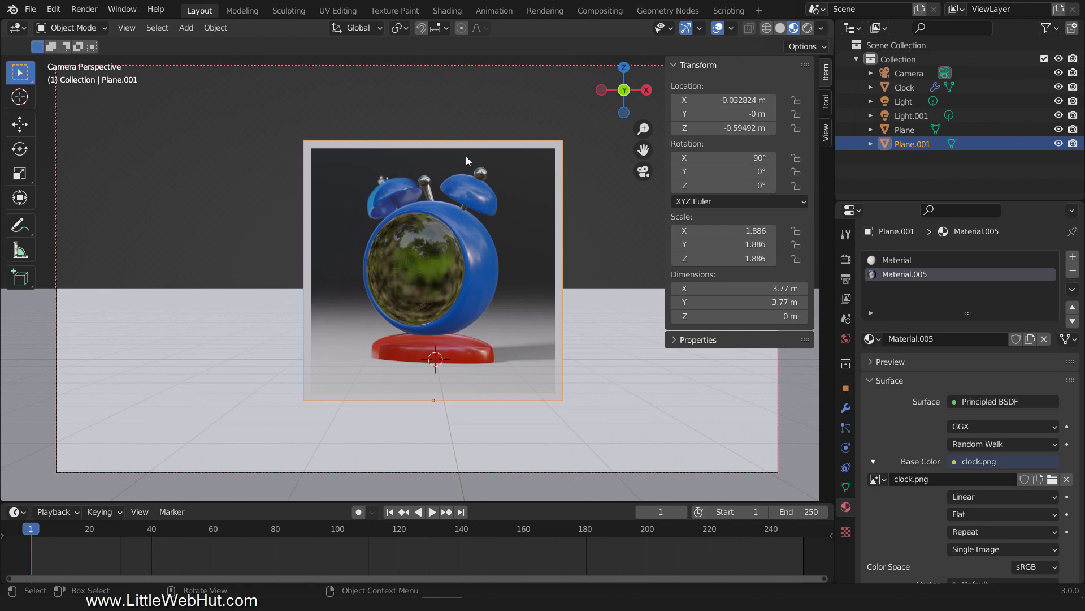
# - Push the clock back along Y to about 0.87 m with the viewport overlays temporarily hidden
pyautogui.click(463, 250)
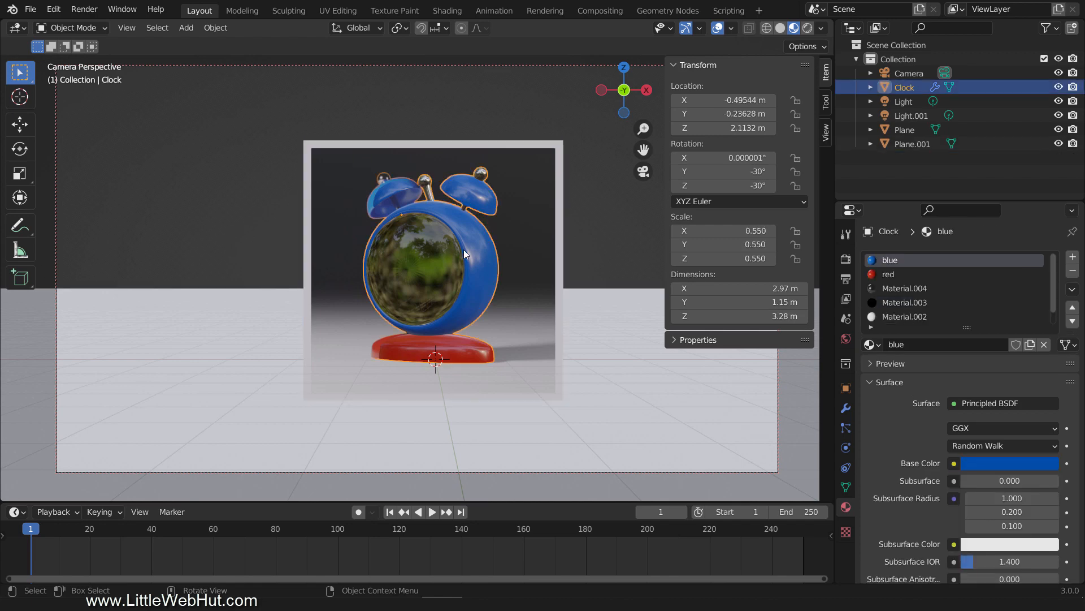
pyautogui.click(718, 28)
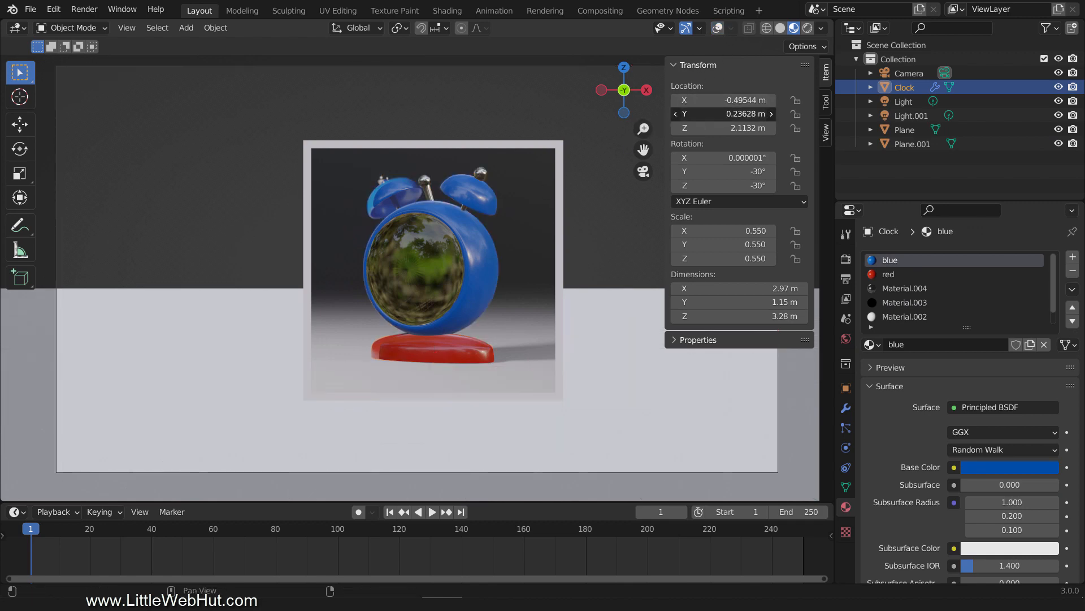
pyautogui.moveTo(724, 114); pyautogui.dragTo(757, 114)
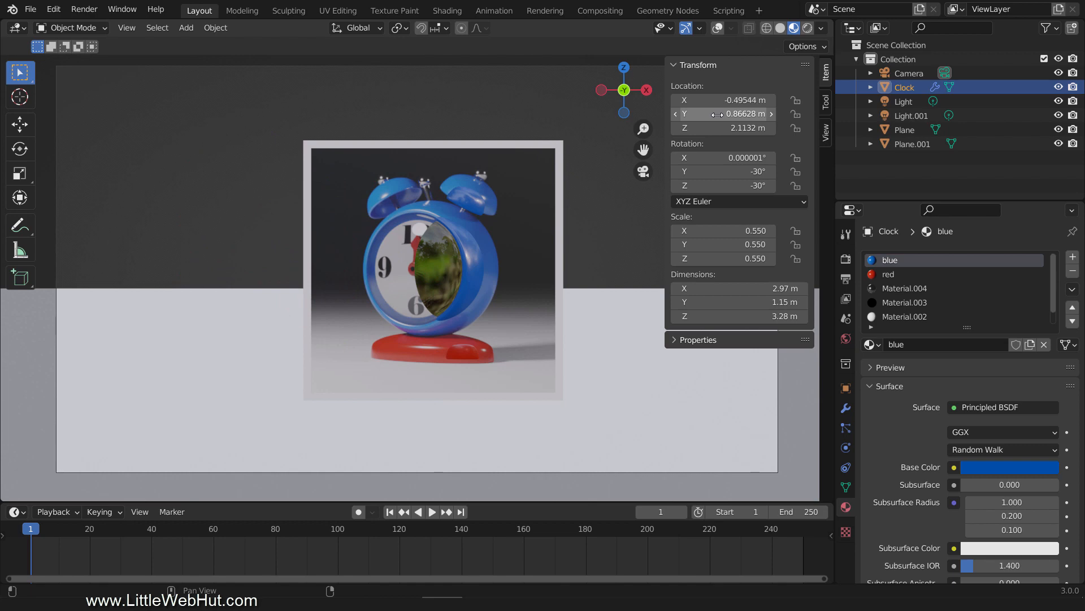
pyautogui.click(718, 28)
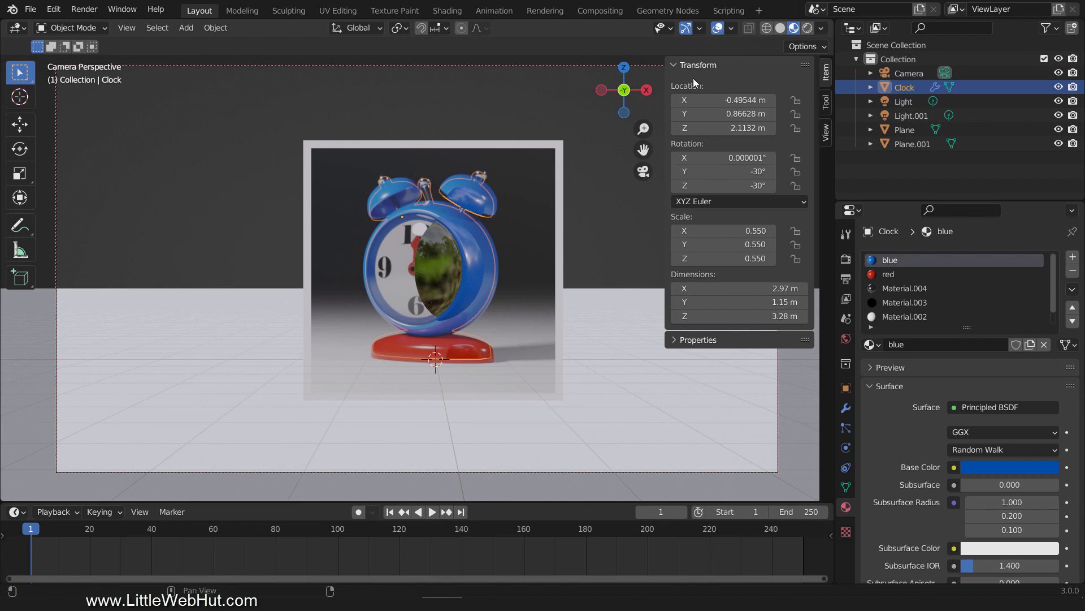
# - Move the clock fully behind the picture plane to Y 1.2963 m and insert a Location keyframe at frame 110
pyautogui.press('KP_1')
pyautogui.moveTo(612, 283); pyautogui.dragTo(466, 291, button='middle')
pyautogui.scroll(-5, 479, 296)
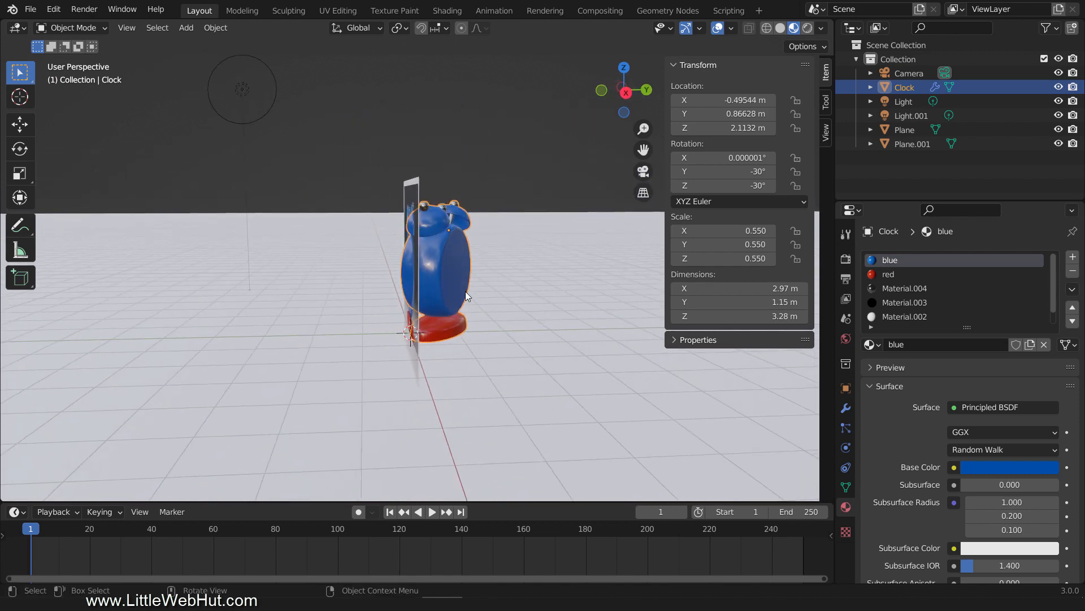
pyautogui.moveTo(729, 114); pyautogui.dragTo(697, 122)
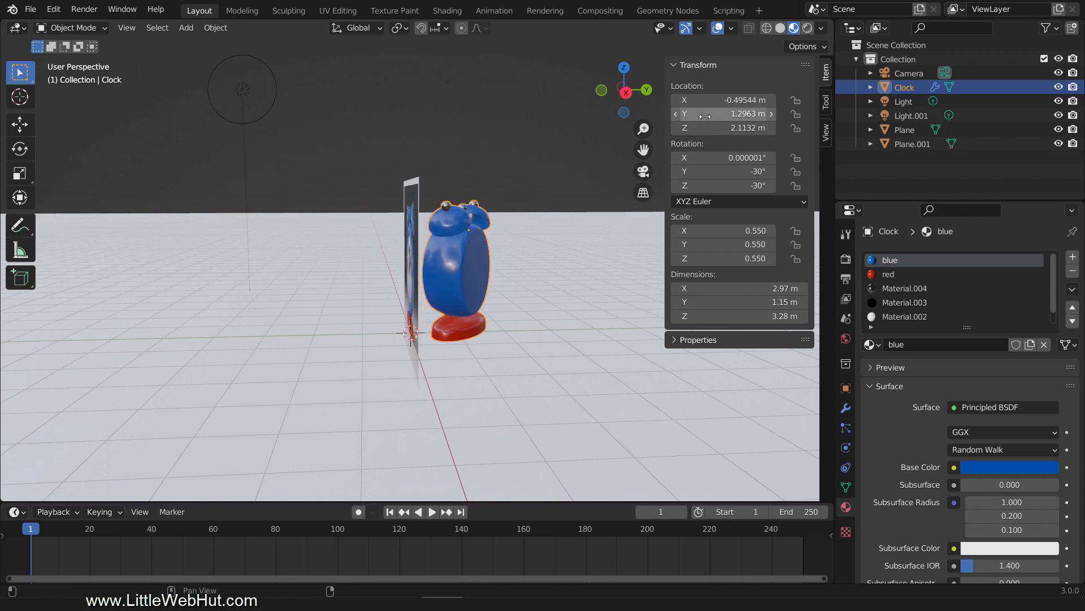
pyautogui.click(368, 529)
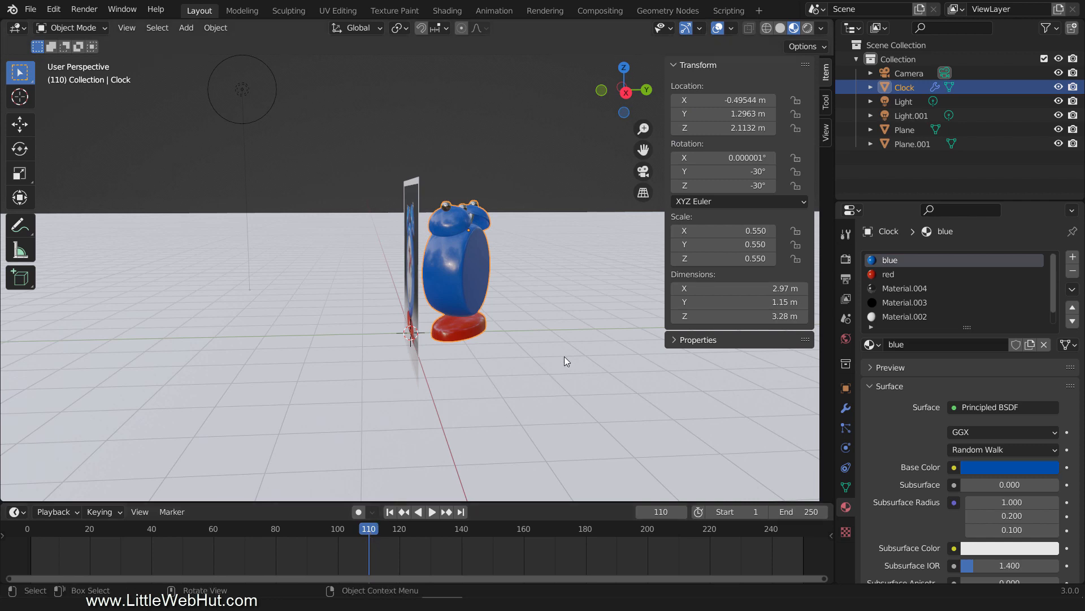
pyautogui.press('i')
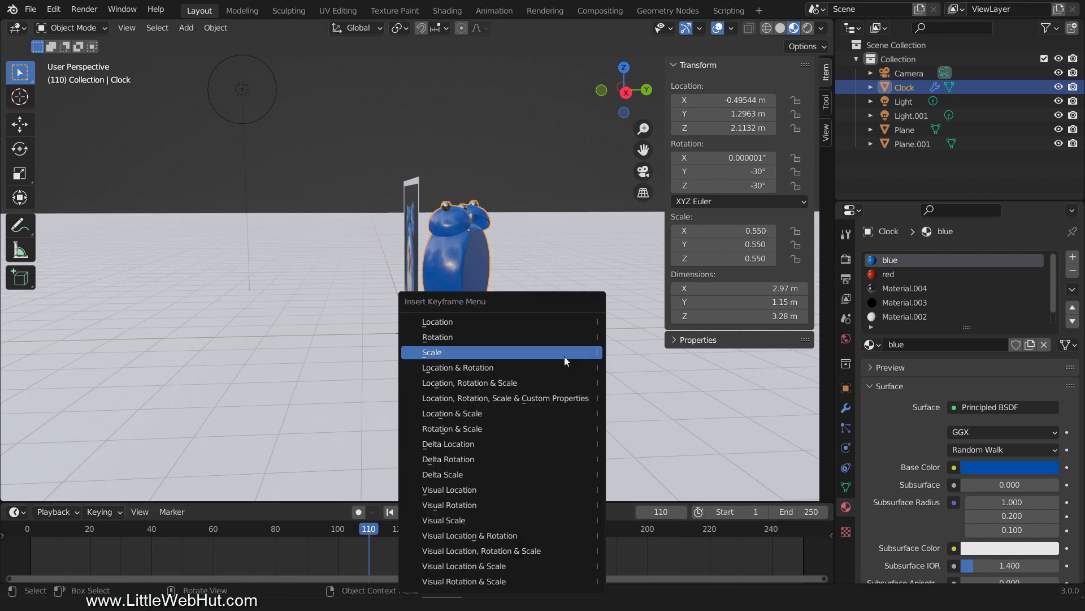
pyautogui.click(571, 321)
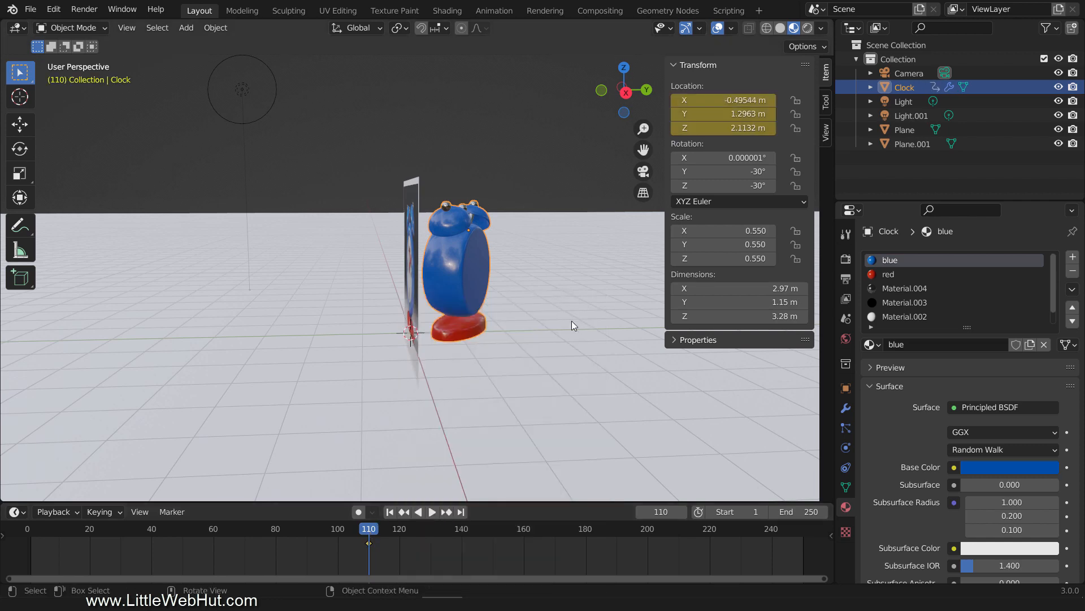
# - At frame 140, bring the clock in front of the picture plane to Y -1.8237 m and keyframe its location
pyautogui.click(462, 529)
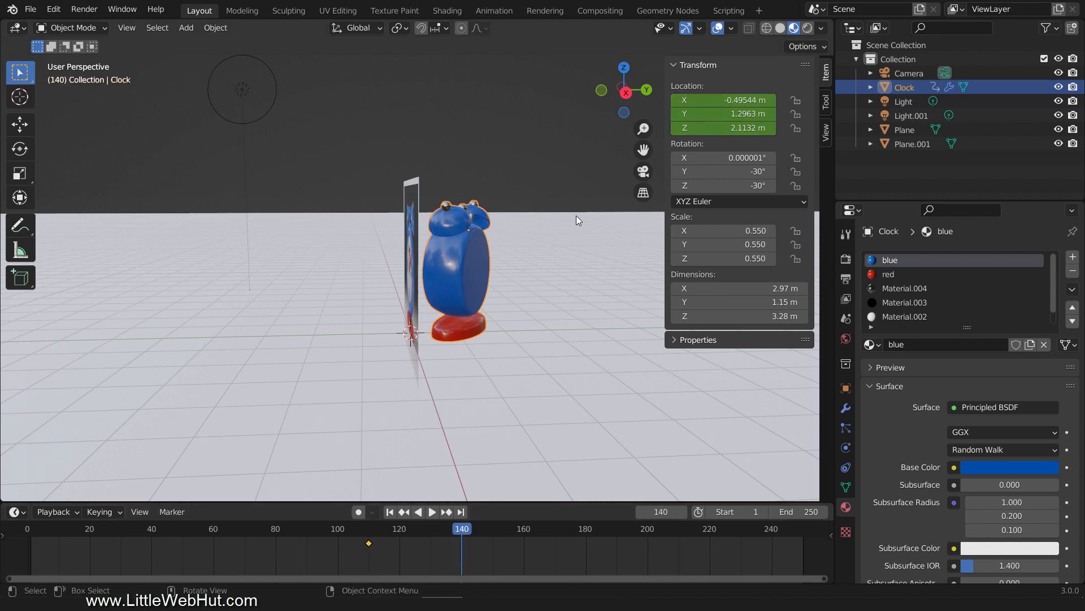
pyautogui.moveTo(729, 114); pyautogui.dragTo(633, 114)
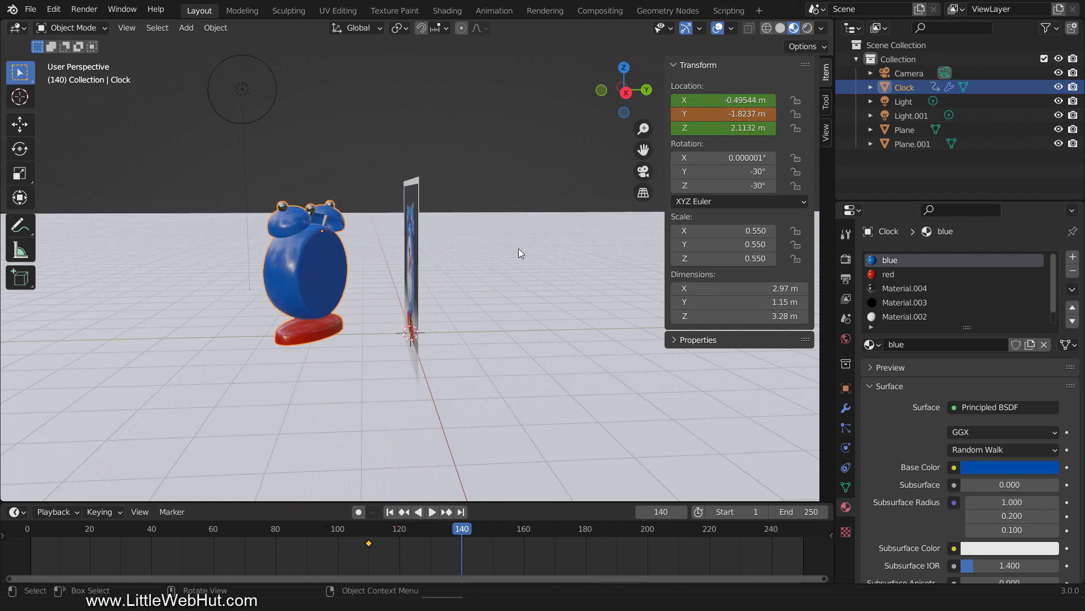
pyautogui.press('i')
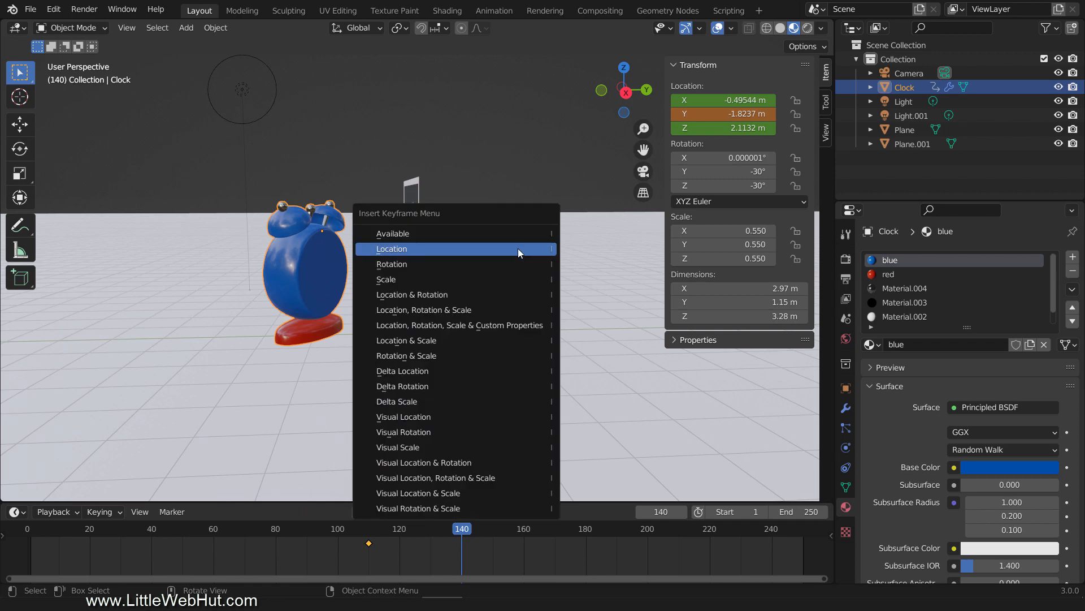
pyautogui.click(518, 249)
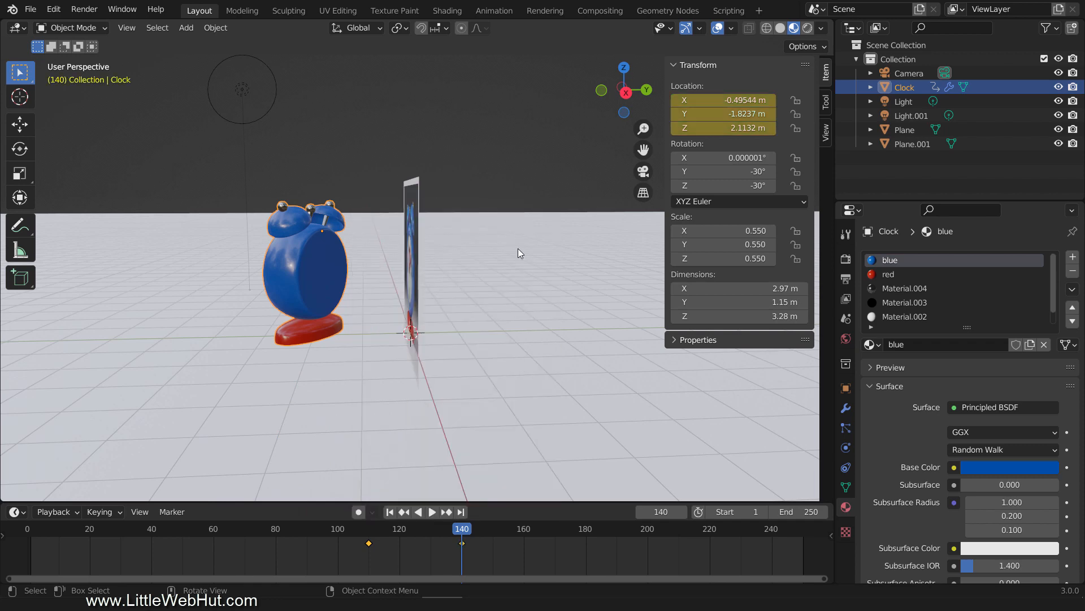
# - At frame 170, lower the clock about 0.61 m, shift it about 3.25 m along X, and keyframe its location
pyautogui.press('KP_1')
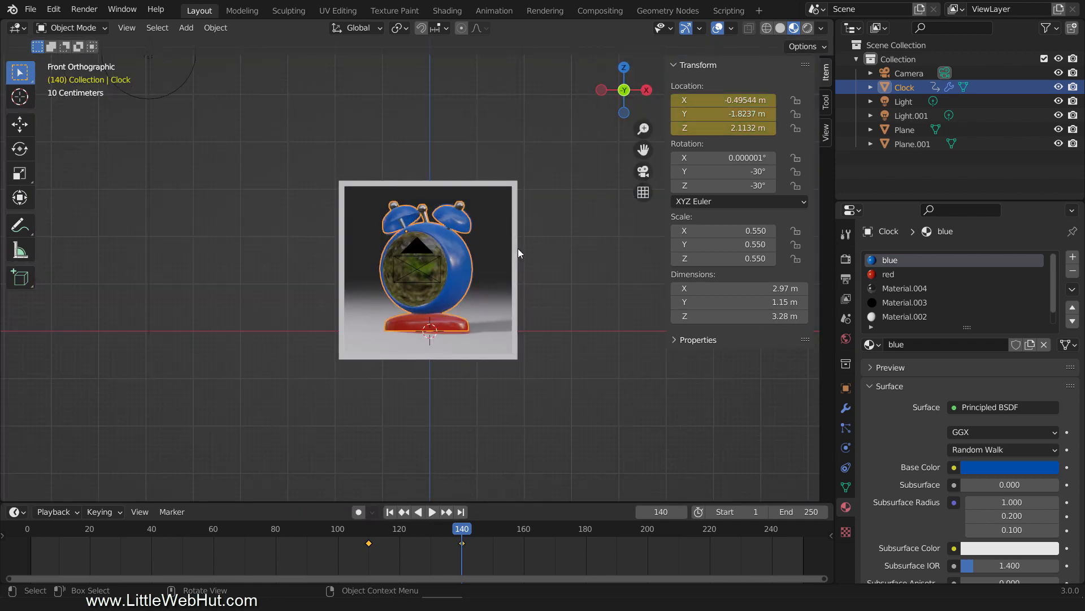
pyautogui.click(555, 533)
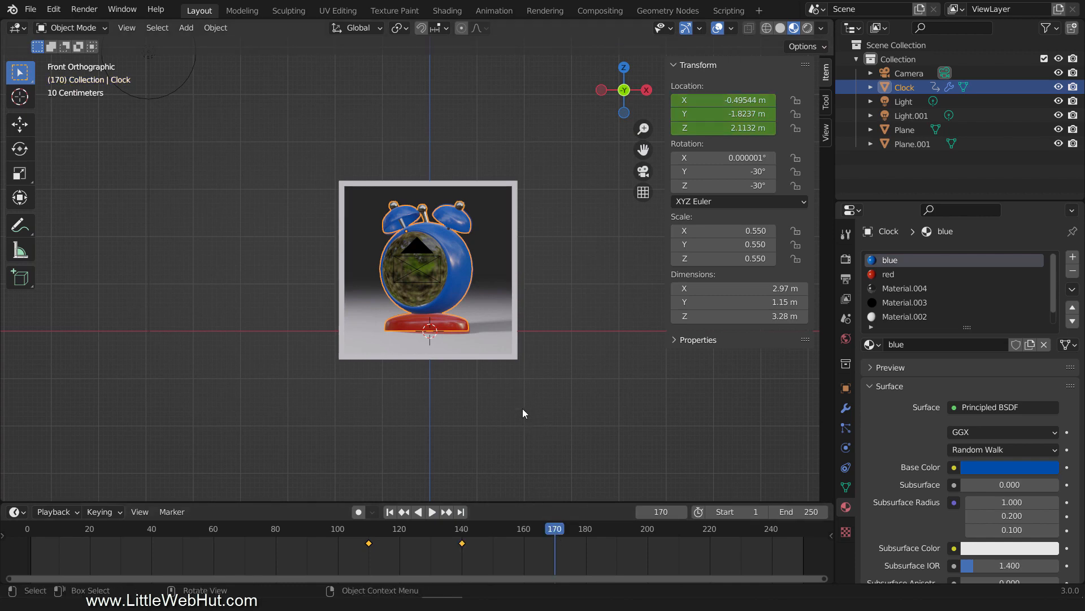
pyautogui.press('g')
pyautogui.press('z')
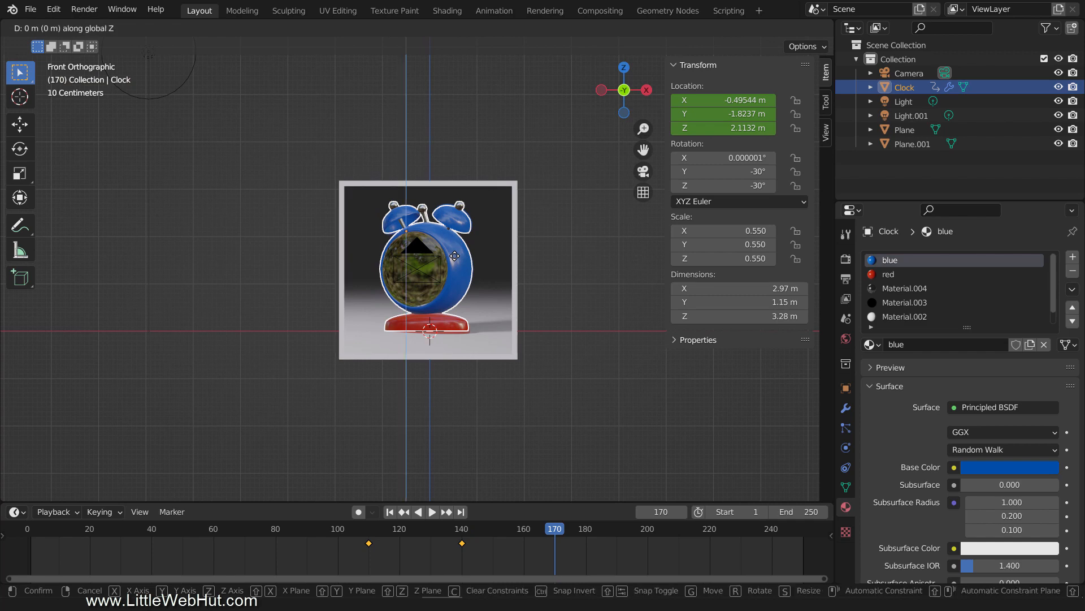
pyautogui.click(446, 289)
pyautogui.press('g')
pyautogui.press('x')
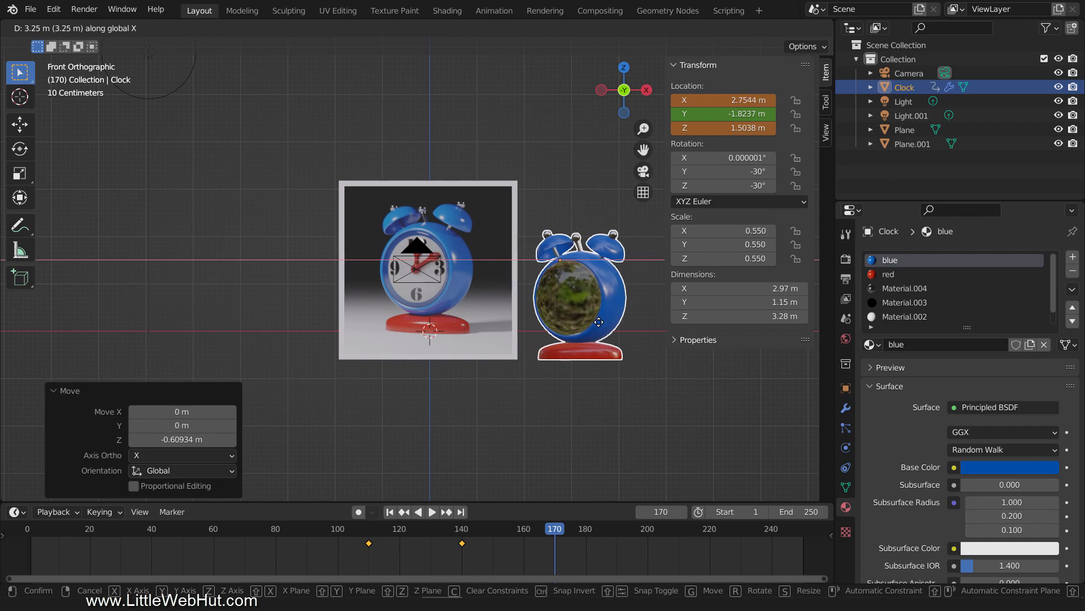
pyautogui.click(601, 326)
pyautogui.press('i')
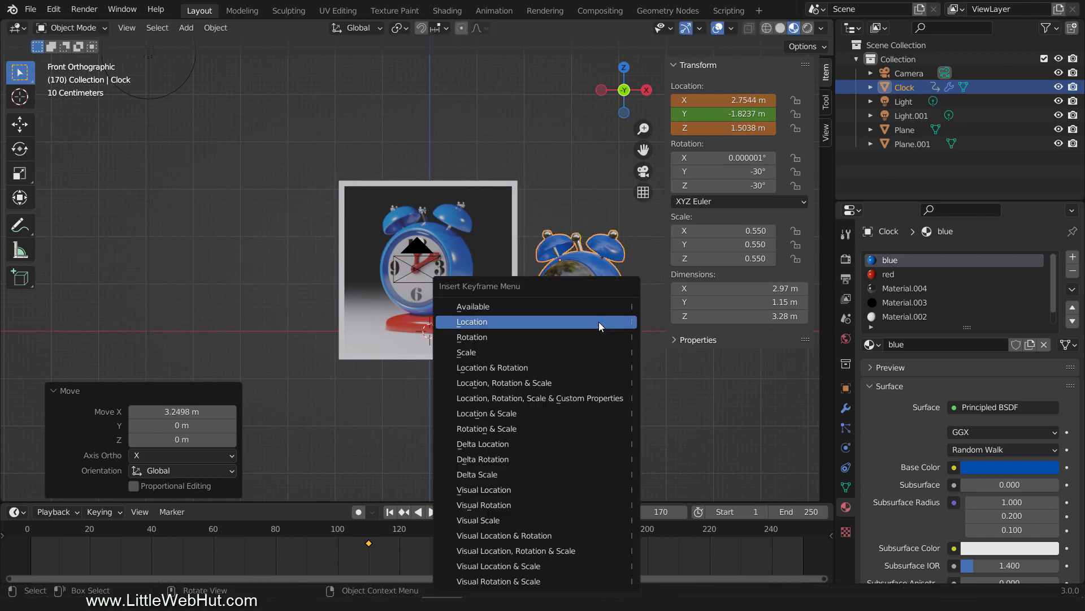
pyautogui.click(599, 321)
# - Play the clock's movement from frame 110 in an angled perspective view and stop the playback
pyautogui.moveTo(392, 365); pyautogui.dragTo(519, 372, button='middle')
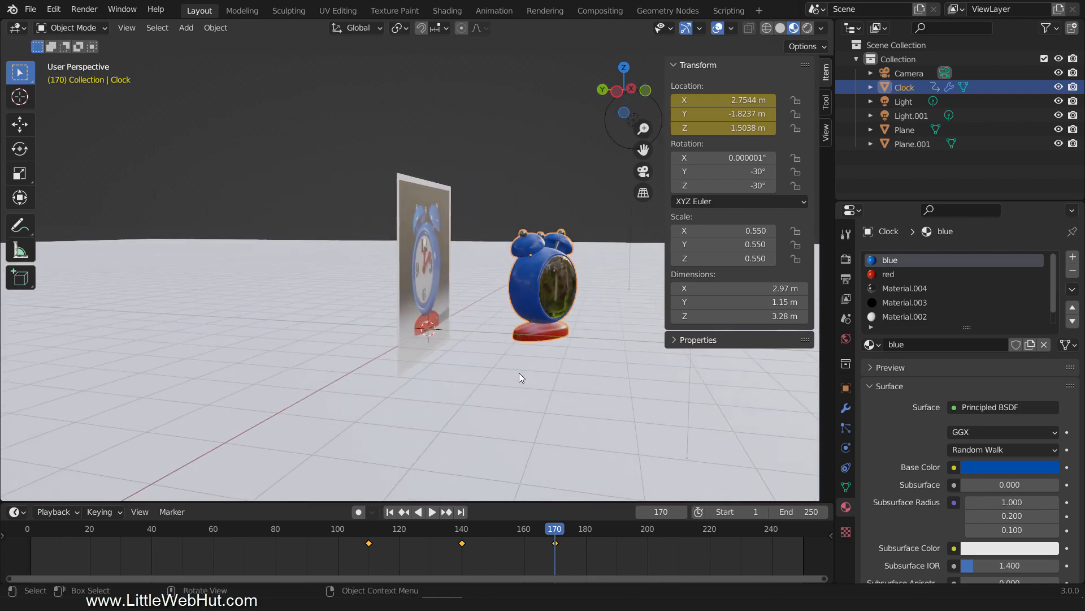
pyautogui.click(367, 534)
pyautogui.click(431, 512)
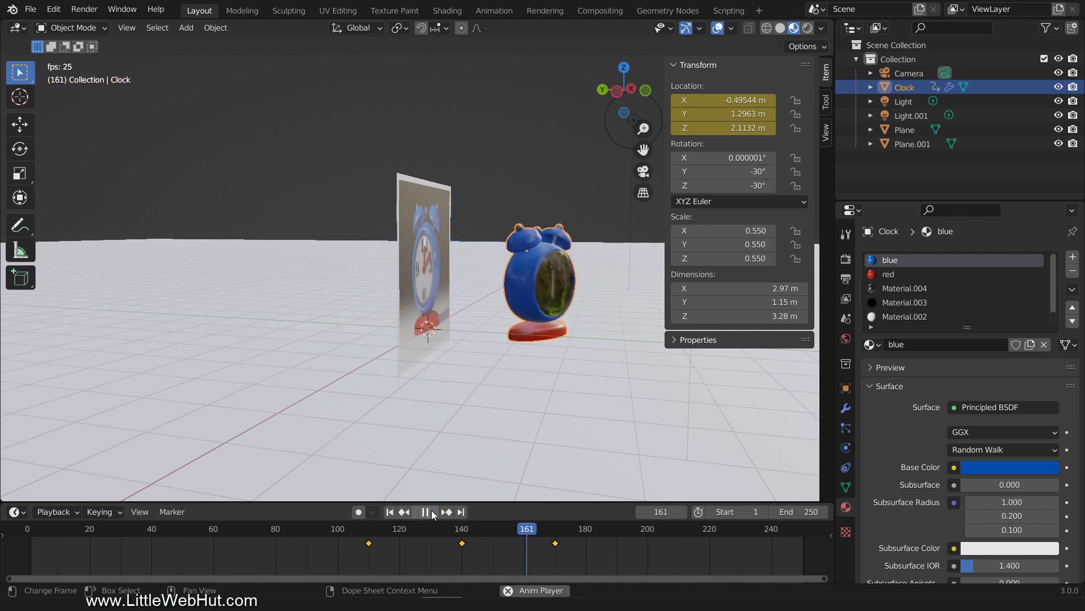
pyautogui.click(432, 513)
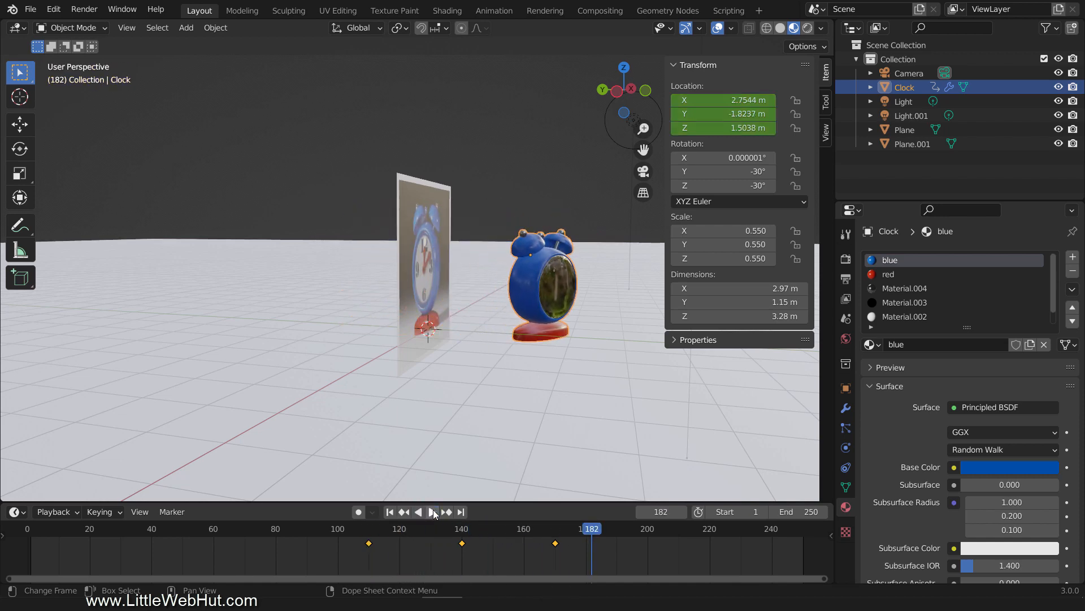
pyautogui.moveTo(449, 408); pyautogui.dragTo(451, 413, button='middle')
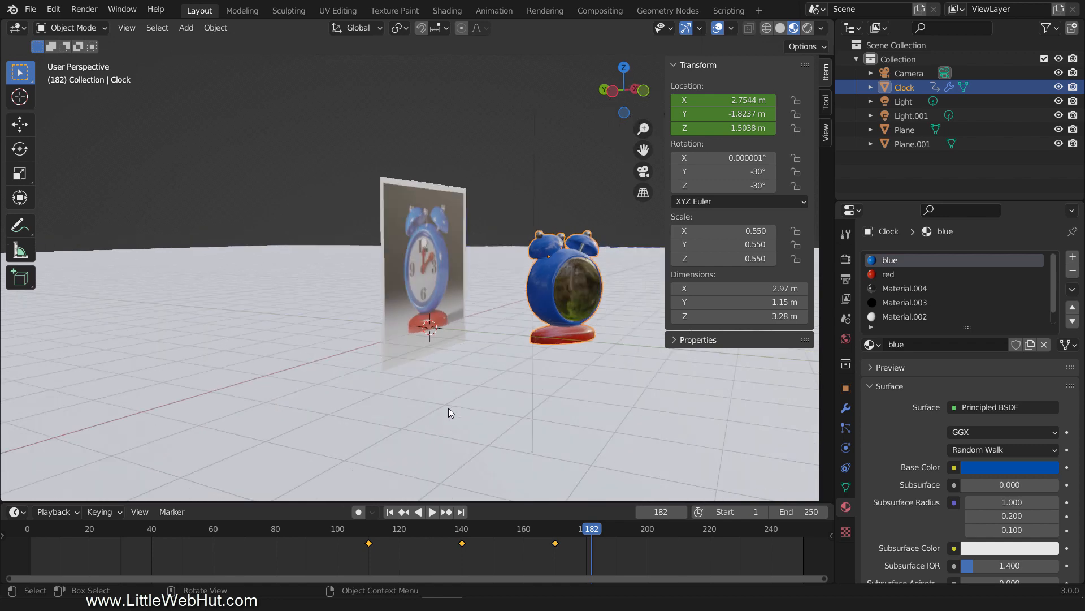
# - At frame 110, swing the camera around so it frames the picture plane at an angle
pyautogui.press('KP_0')
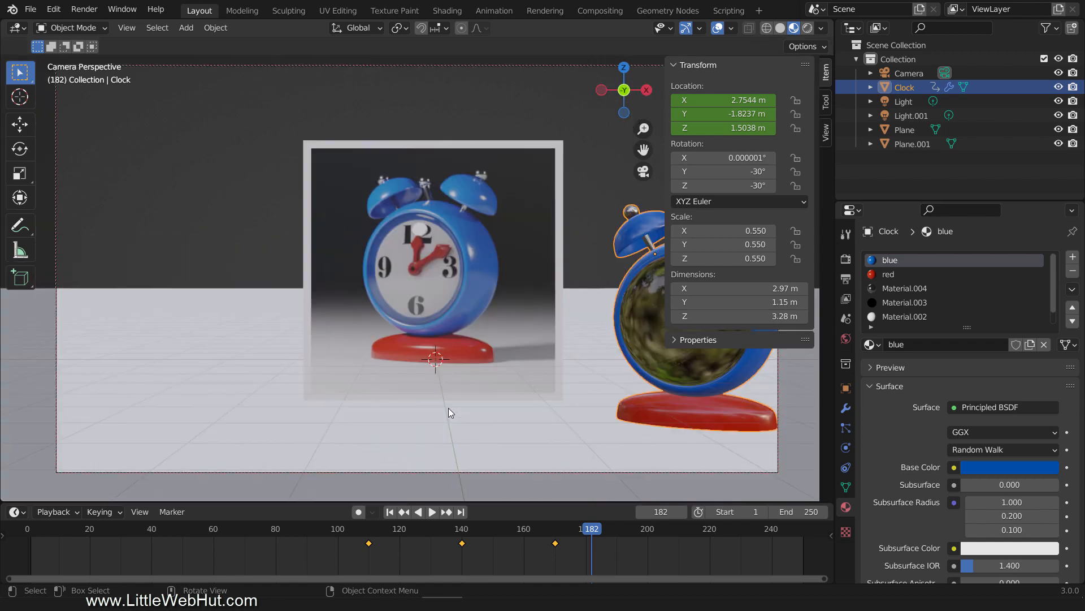
pyautogui.click(370, 530)
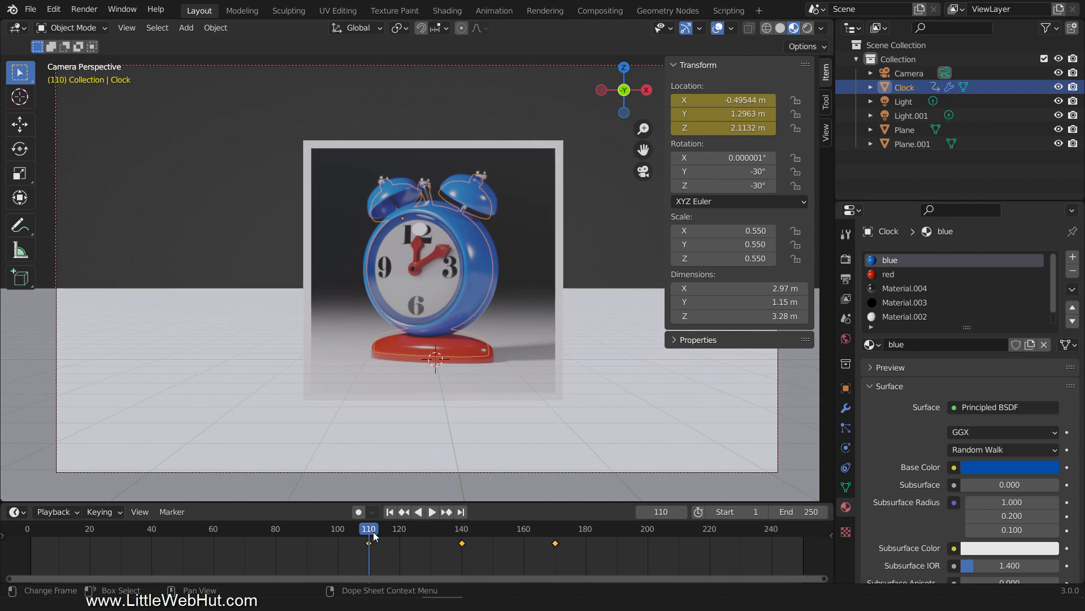
pyautogui.moveTo(474, 329); pyautogui.dragTo(394, 334, button='middle')
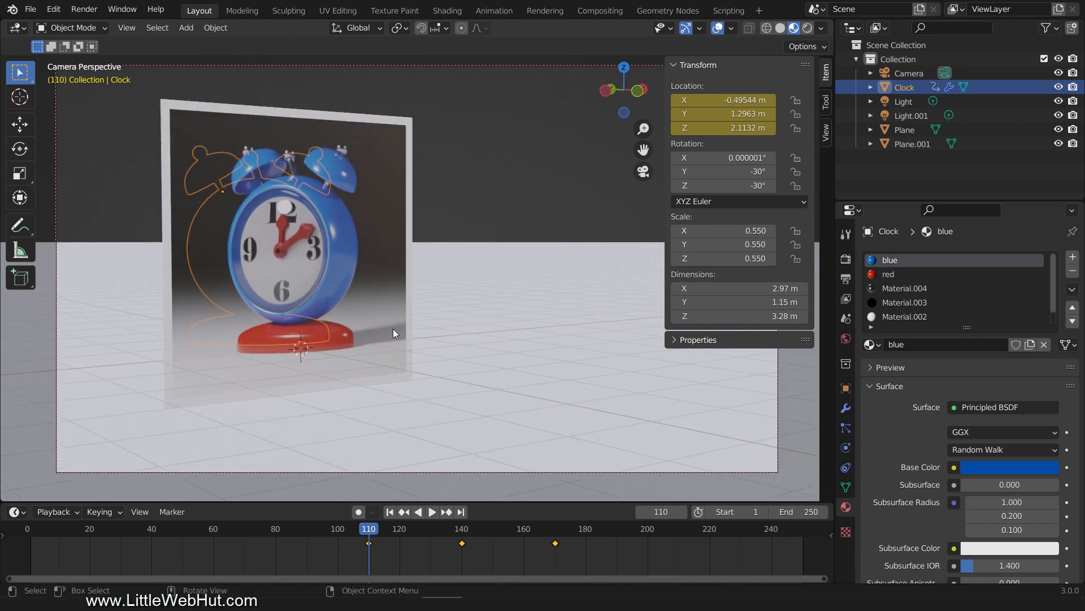
# - Play the clock animation from frame 110 through the angled camera and stop it
pyautogui.click(437, 512)
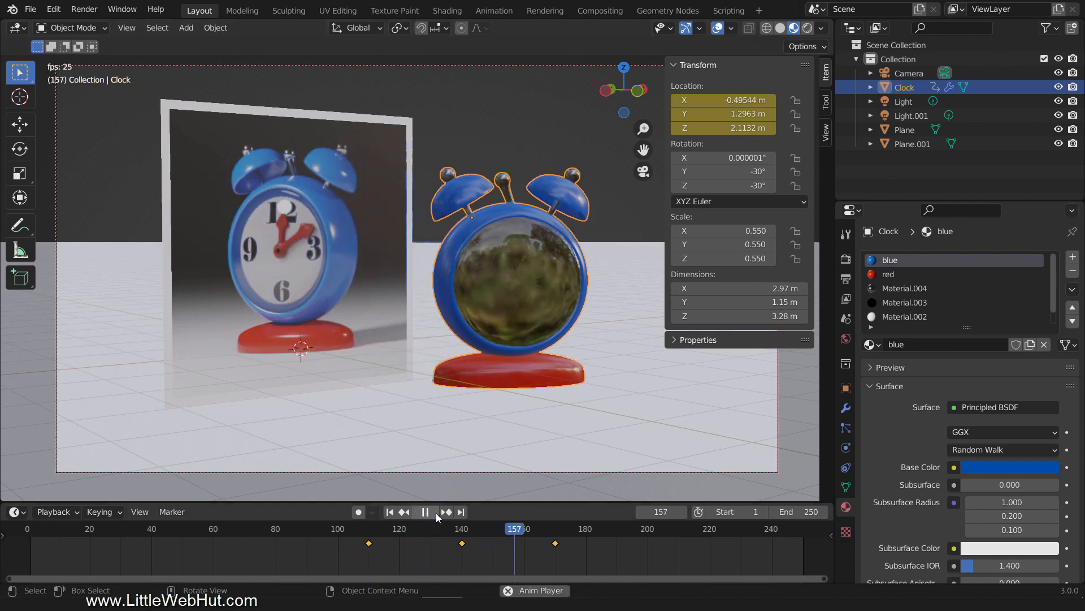
pyautogui.click(436, 514)
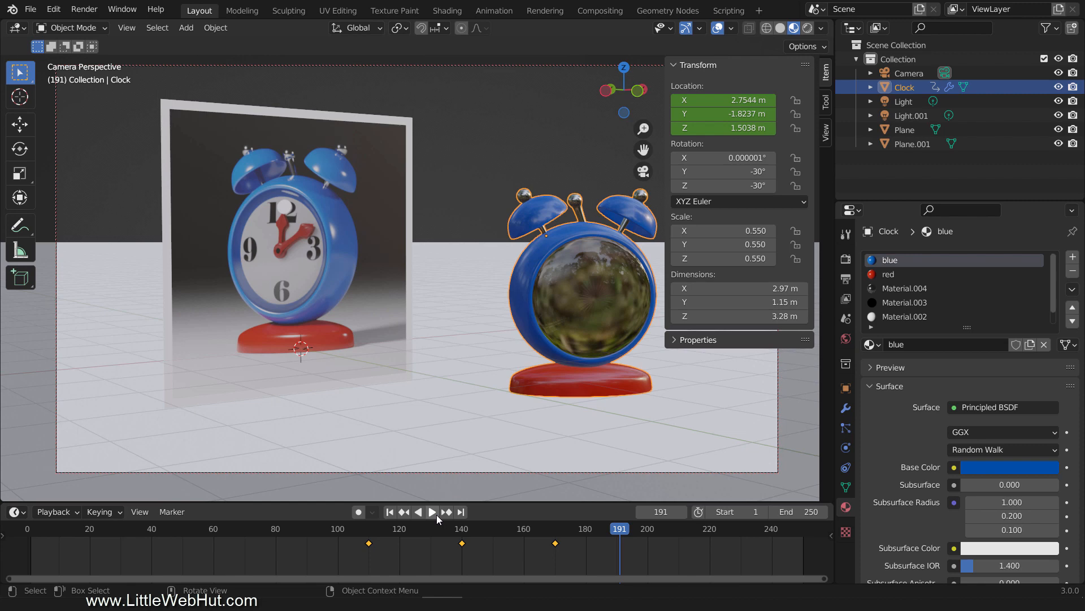
pyautogui.click(436, 515)
# - Insert a Rotation keyframe for the clock at frame 125
pyautogui.moveTo(422, 524); pyautogui.dragTo(415, 530)
pyautogui.press('space')
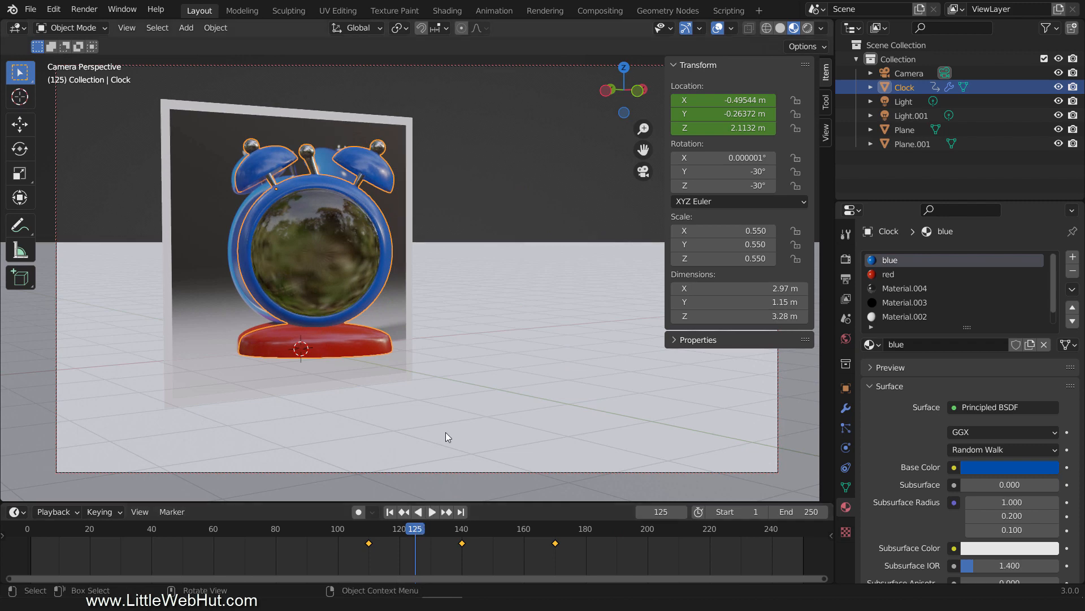
pyautogui.press('i')
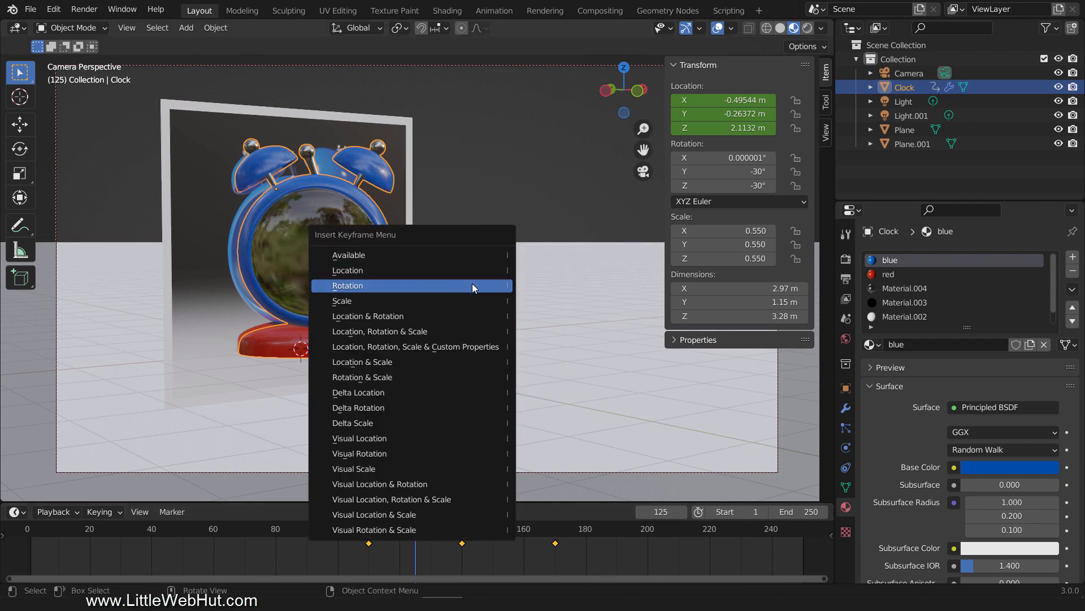
pyautogui.click(472, 286)
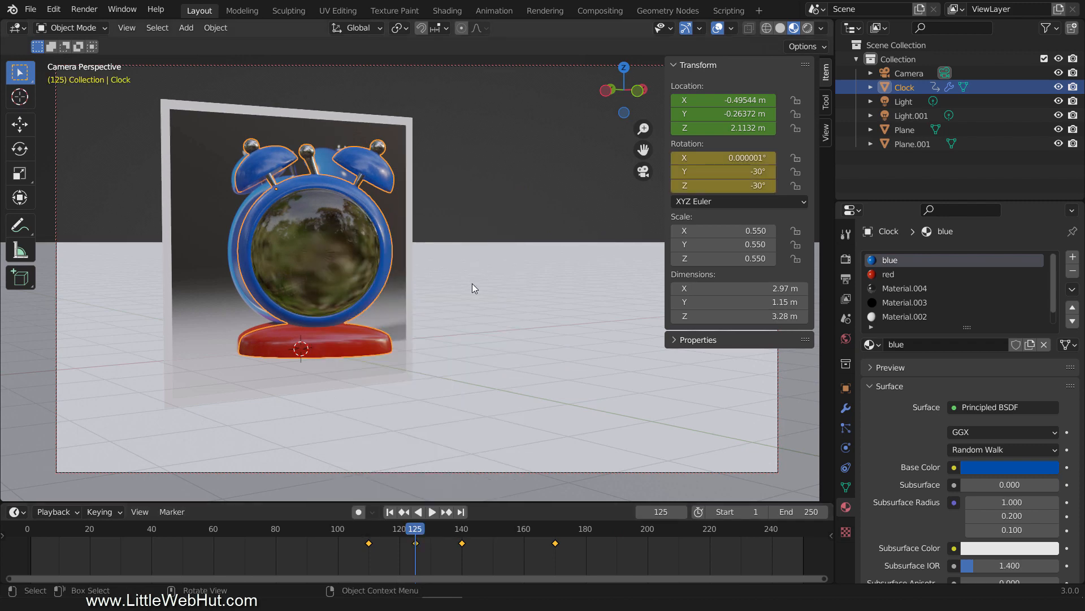
# - At frame 170, rotate the clock -400° about the global Z axis and keyframe its rotation
pyautogui.click(553, 530)
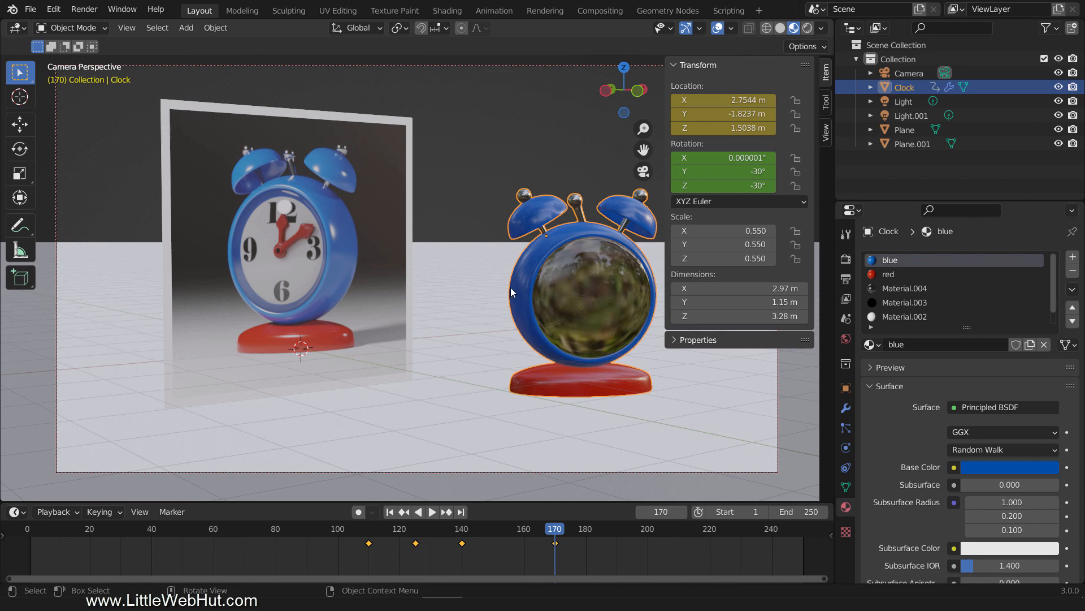
pyautogui.write('rz')
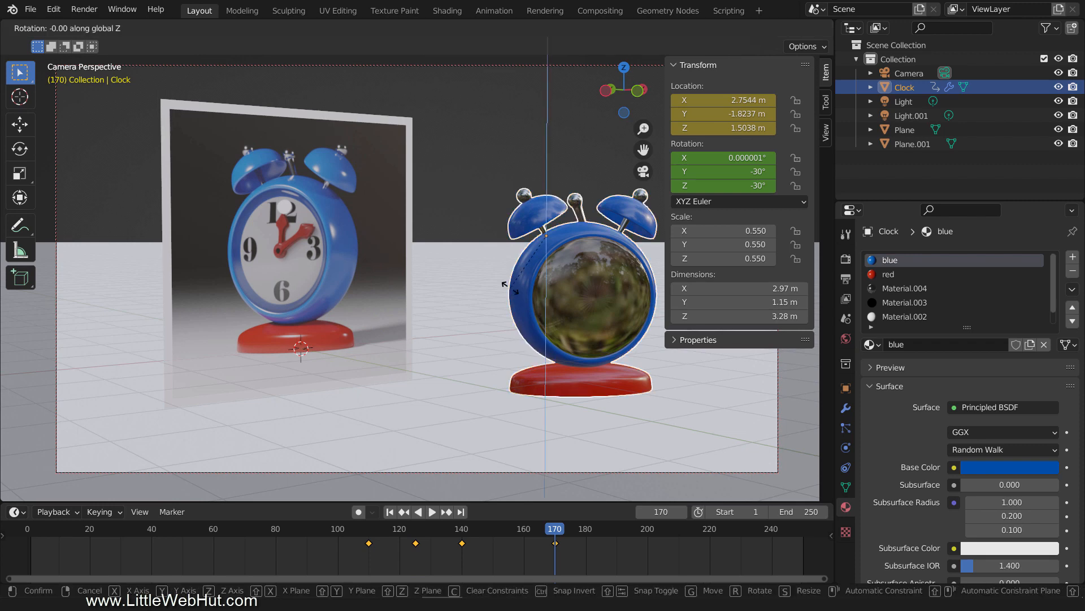
pyautogui.write('-400')
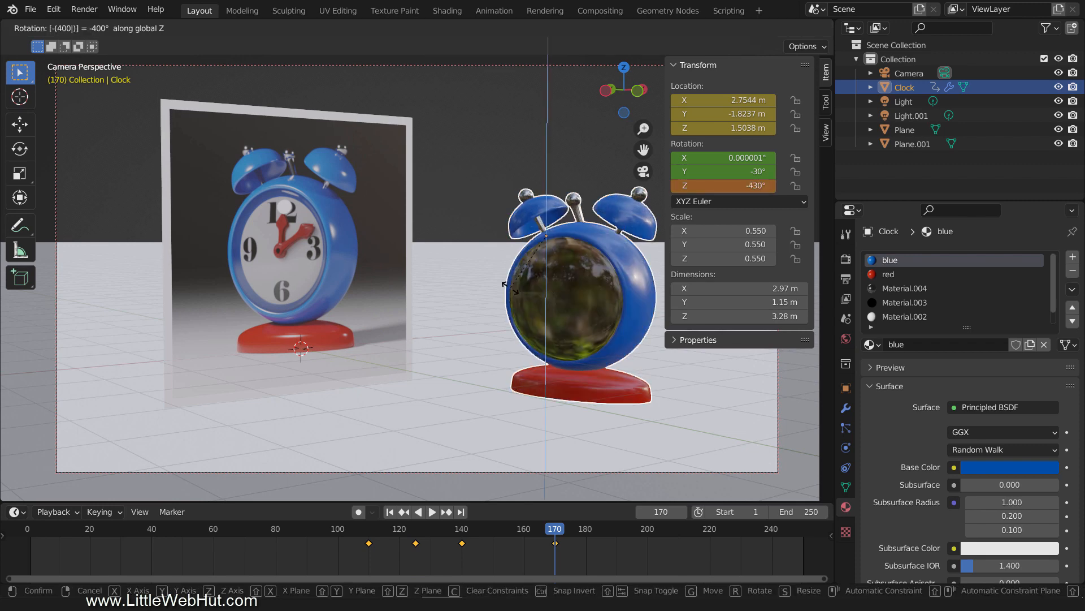
pyautogui.press('Return')
pyautogui.press('i')
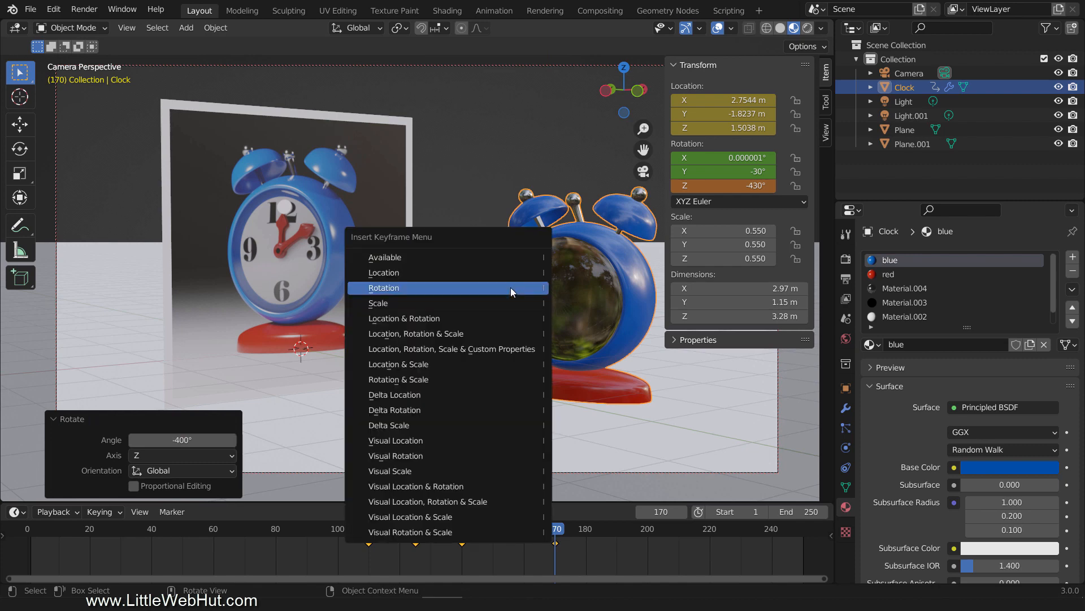
pyautogui.click(510, 287)
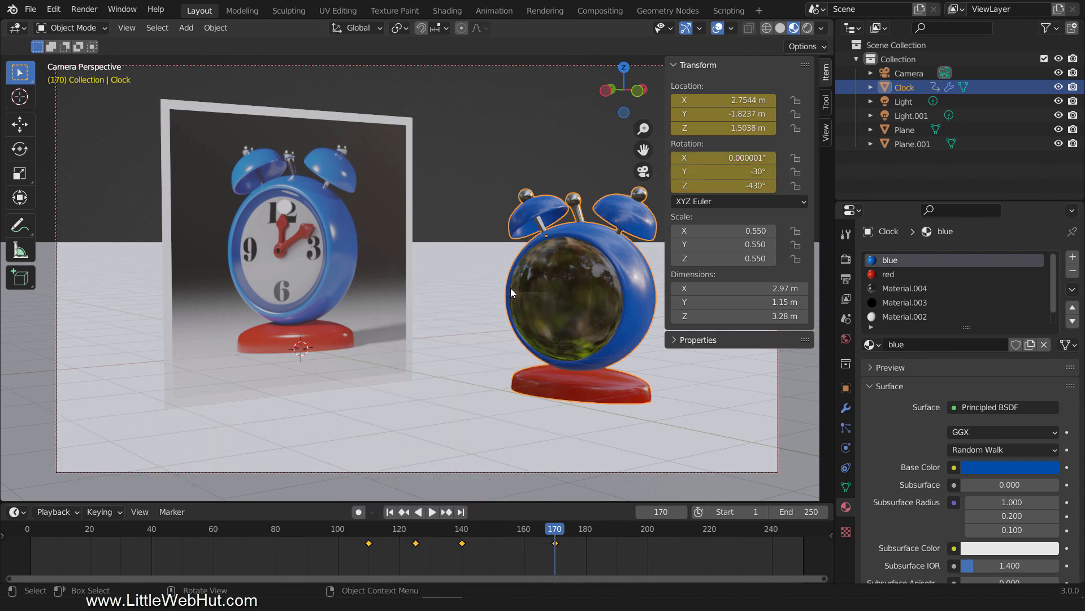
# - Play back the clock's movement and new spin from about frame 110, and stop playback after frame 170
pyautogui.click(369, 528)
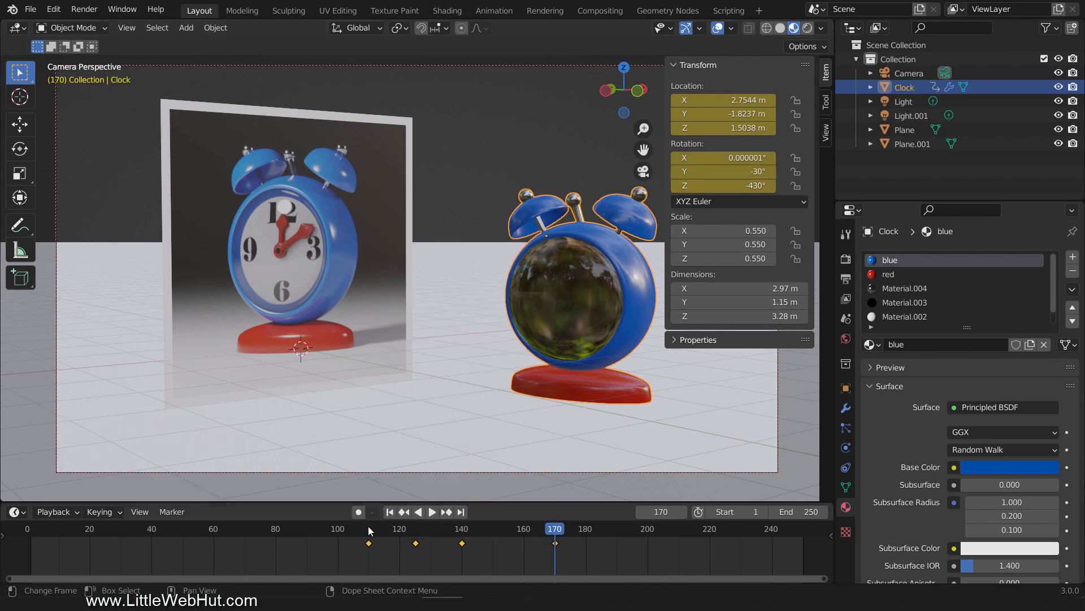
pyautogui.click(432, 512)
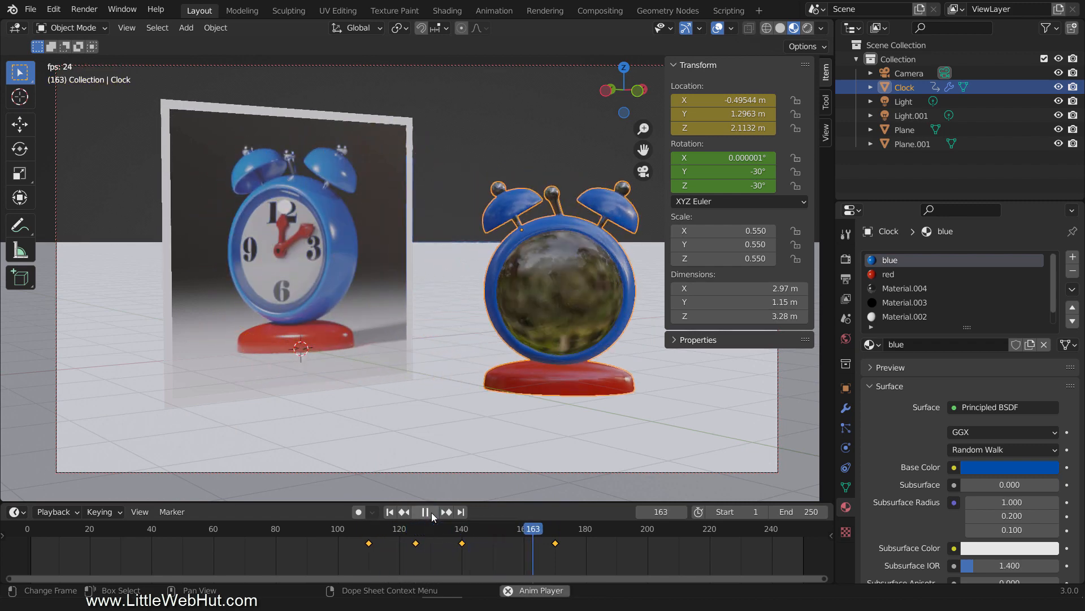
pyautogui.click(431, 512)
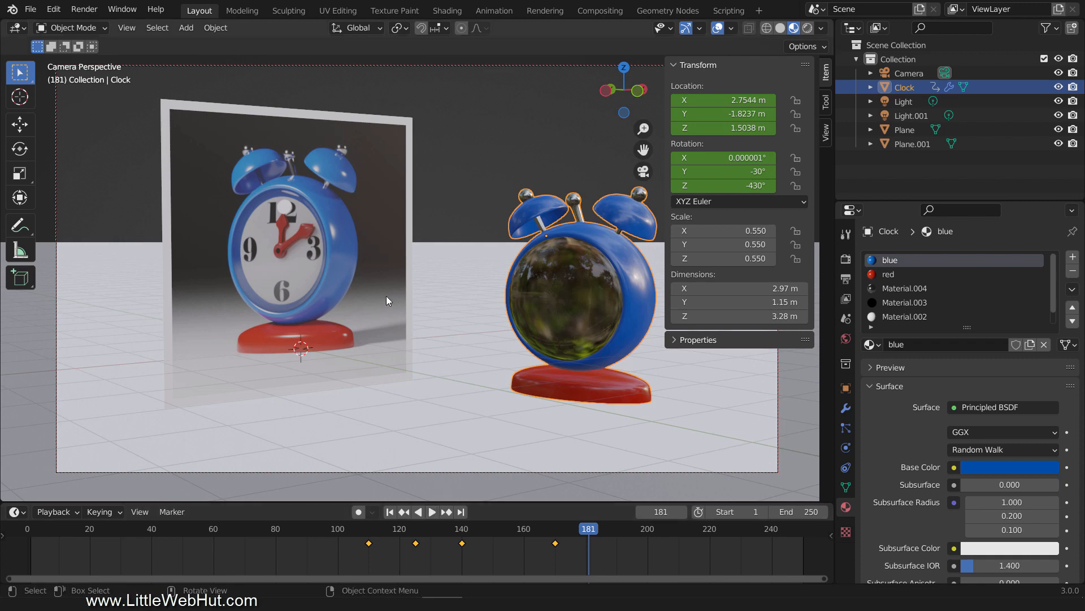
# - Enable Dynamic Paint physics on the picture plane and add a canvas to it
pyautogui.click(374, 286)
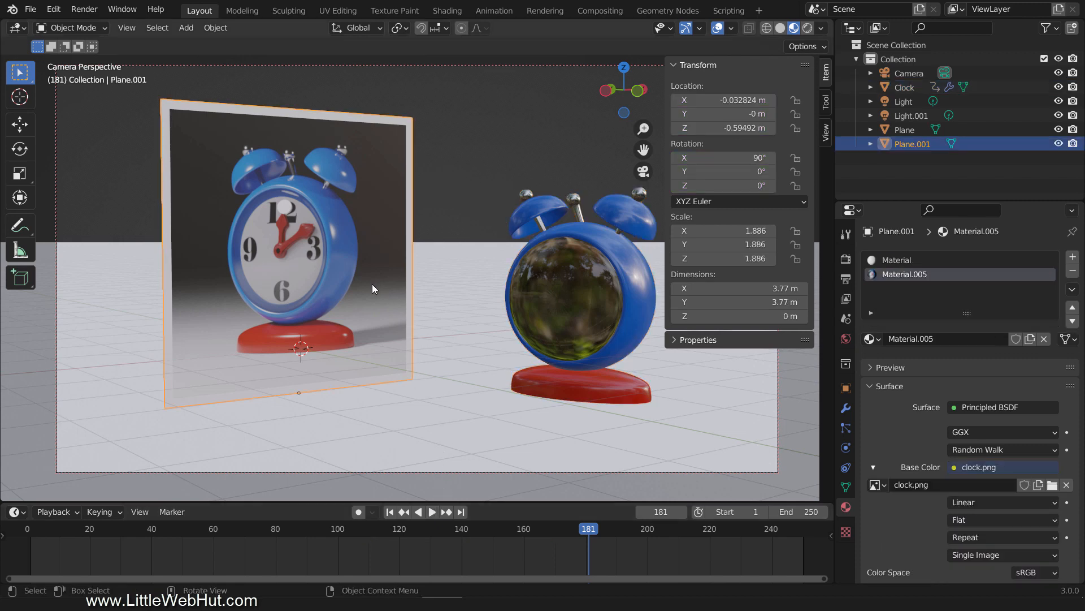
pyautogui.click(846, 448)
pyautogui.click(955, 301)
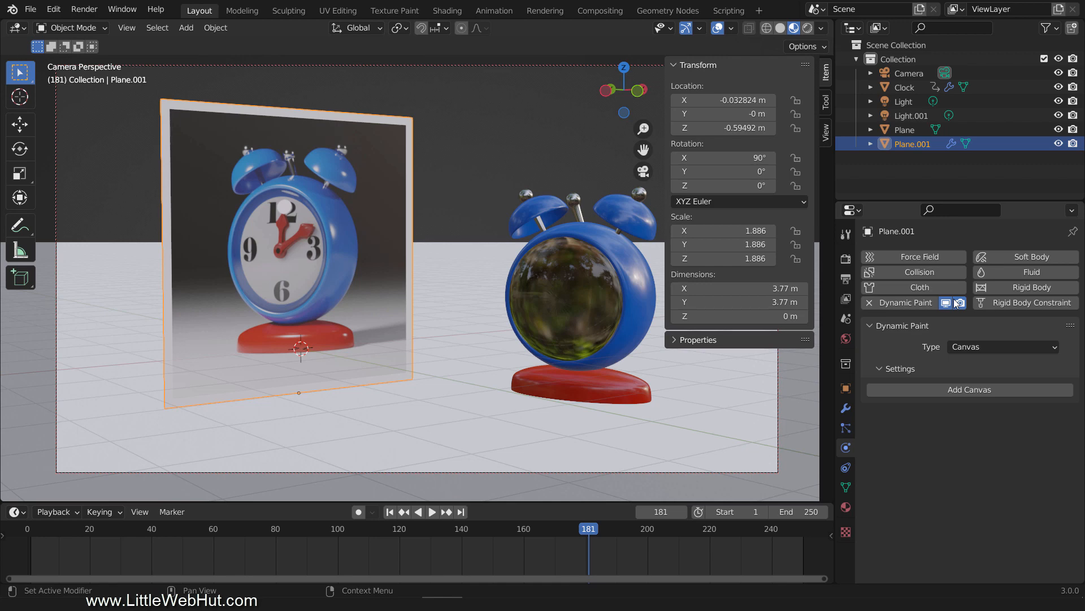
pyautogui.click(996, 388)
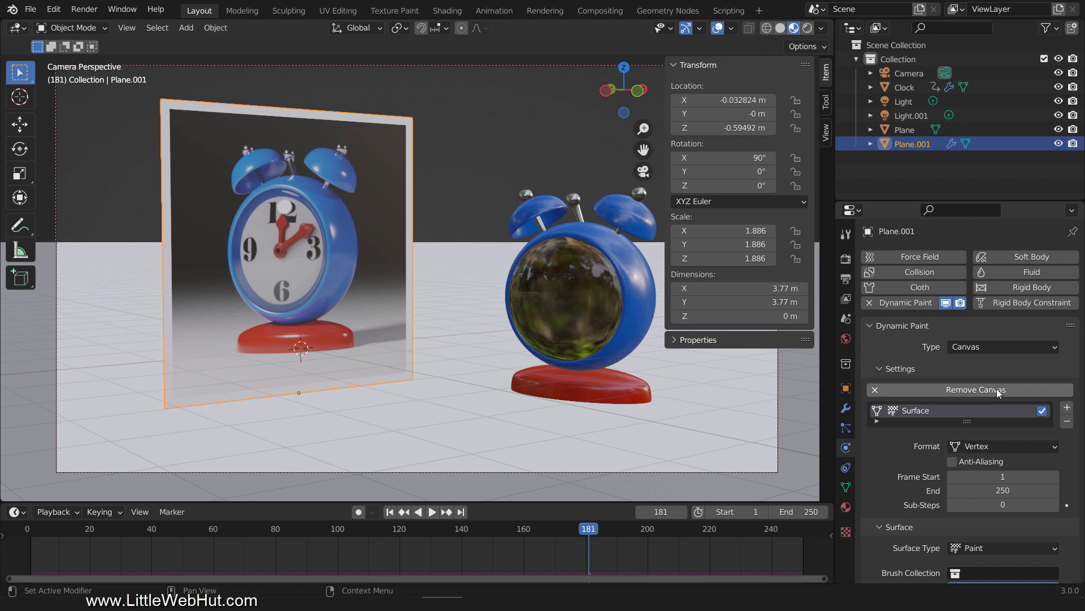
# - Enable the Spread effect on the picture plane's canvas surface and set its speed to 3
pyautogui.scroll(-5, 971, 425)
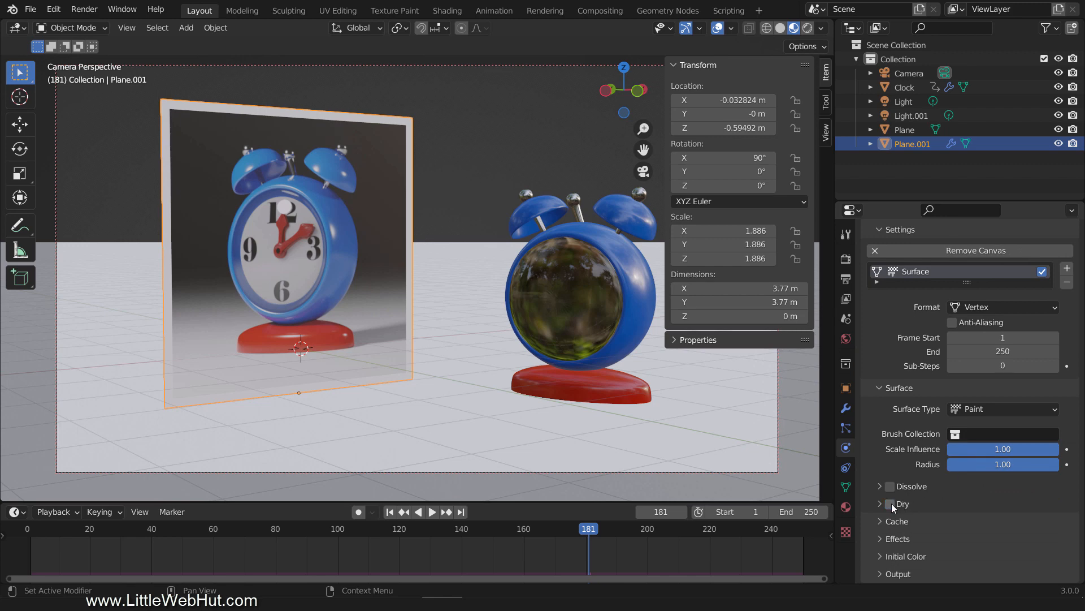
pyautogui.click(878, 538)
pyautogui.scroll(-2, 879, 535)
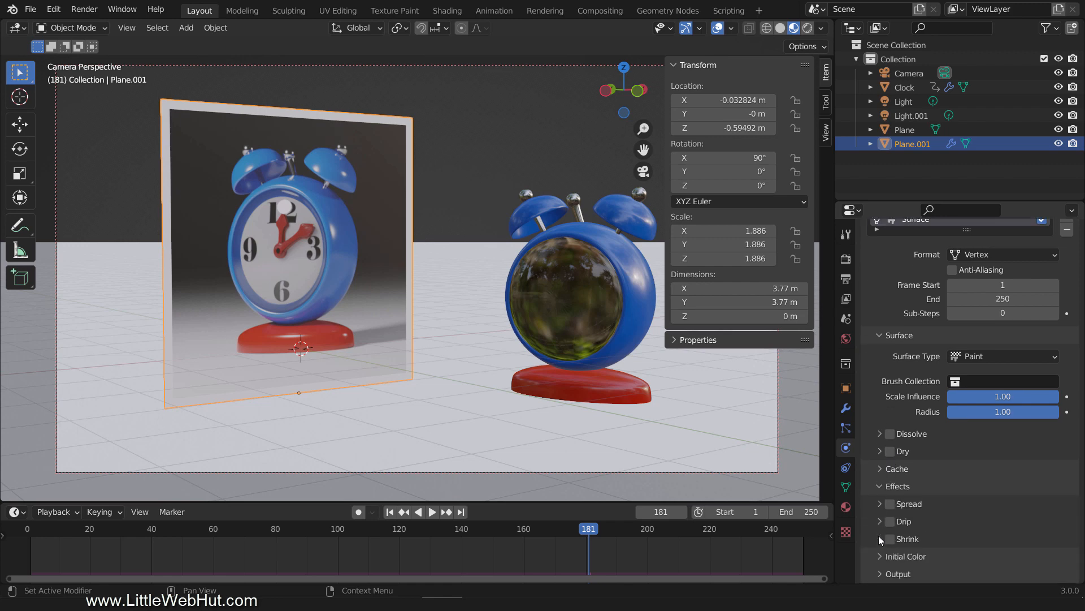
pyautogui.click(880, 504)
pyautogui.scroll(-2, 871, 509)
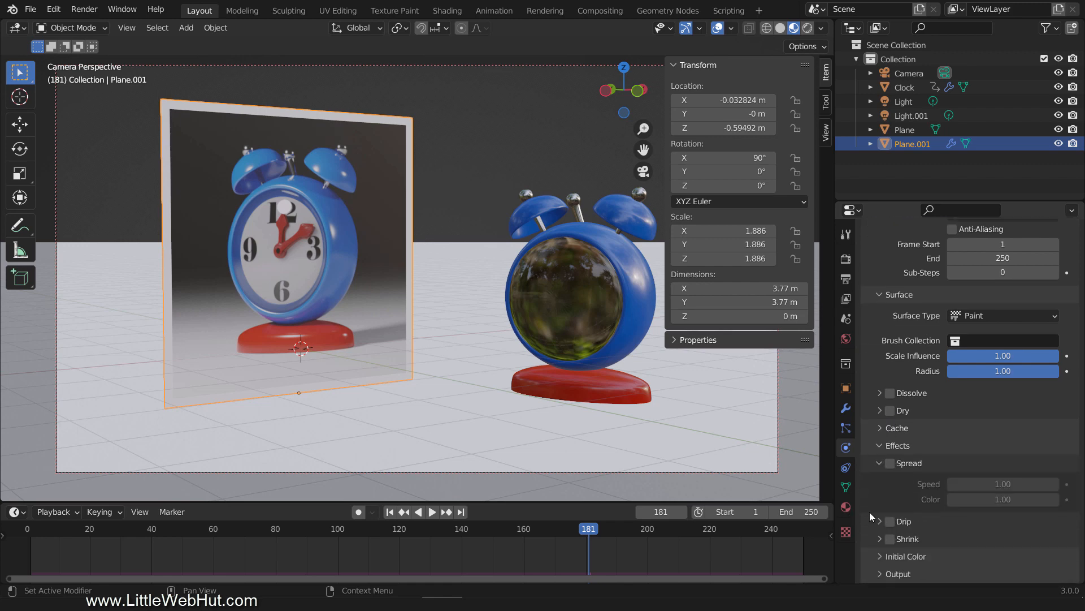
pyautogui.click(889, 464)
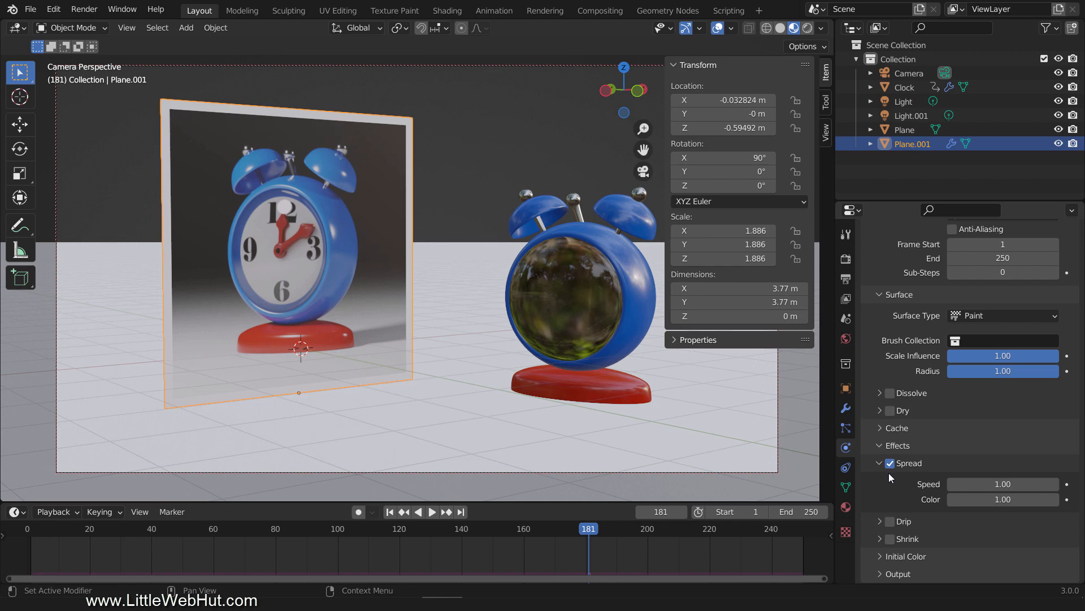
pyautogui.click(993, 485)
pyautogui.write('3')
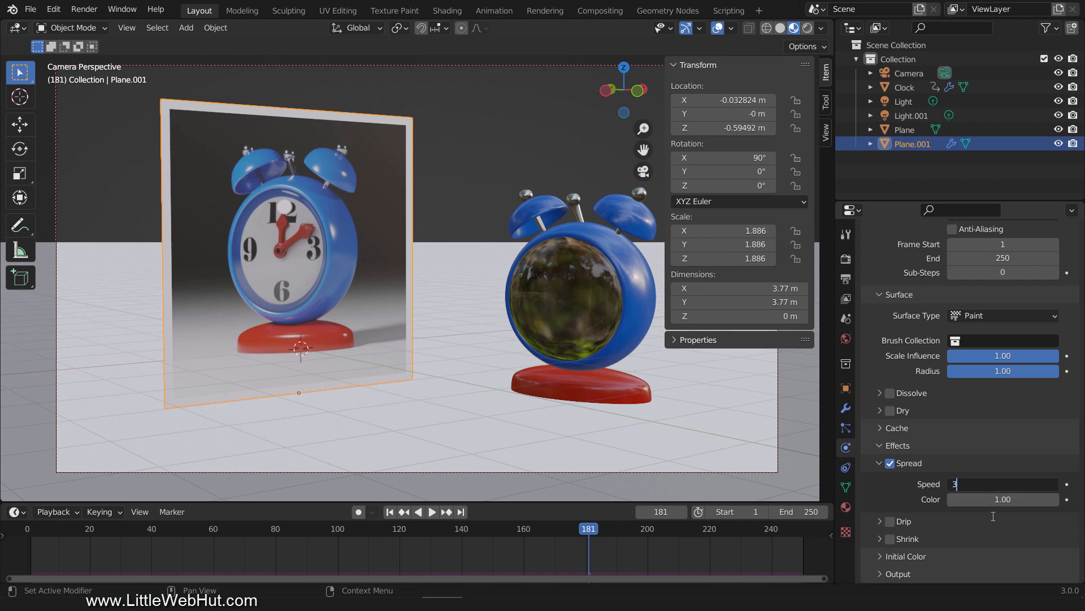
pyautogui.press('Return')
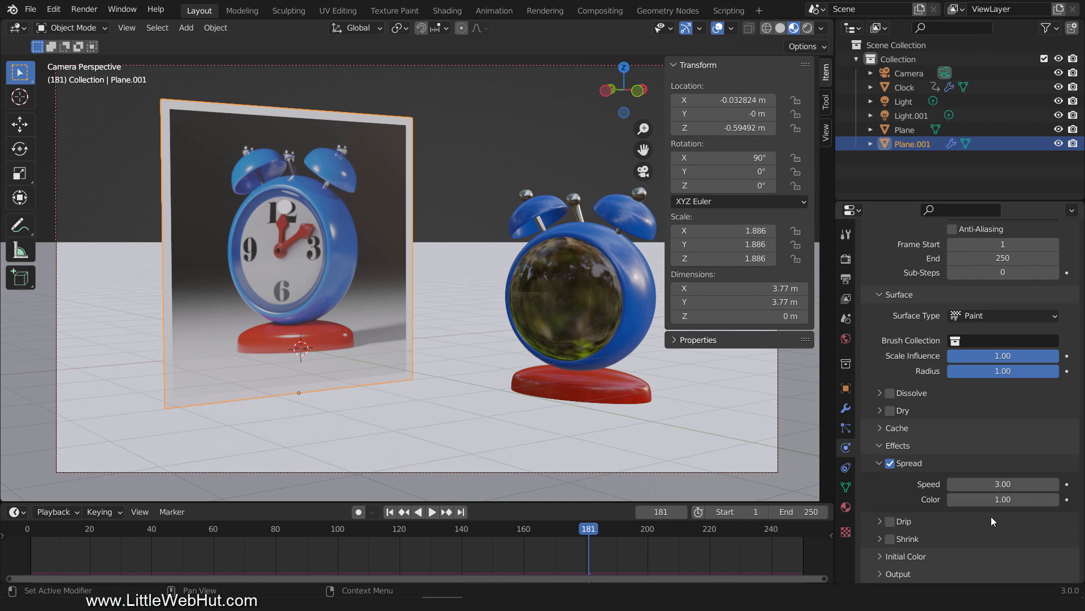
# - Add the dp_wetmap output layer for the picture plane's Dynamic Paint canvas
pyautogui.click(880, 574)
pyautogui.scroll(-2, 880, 571)
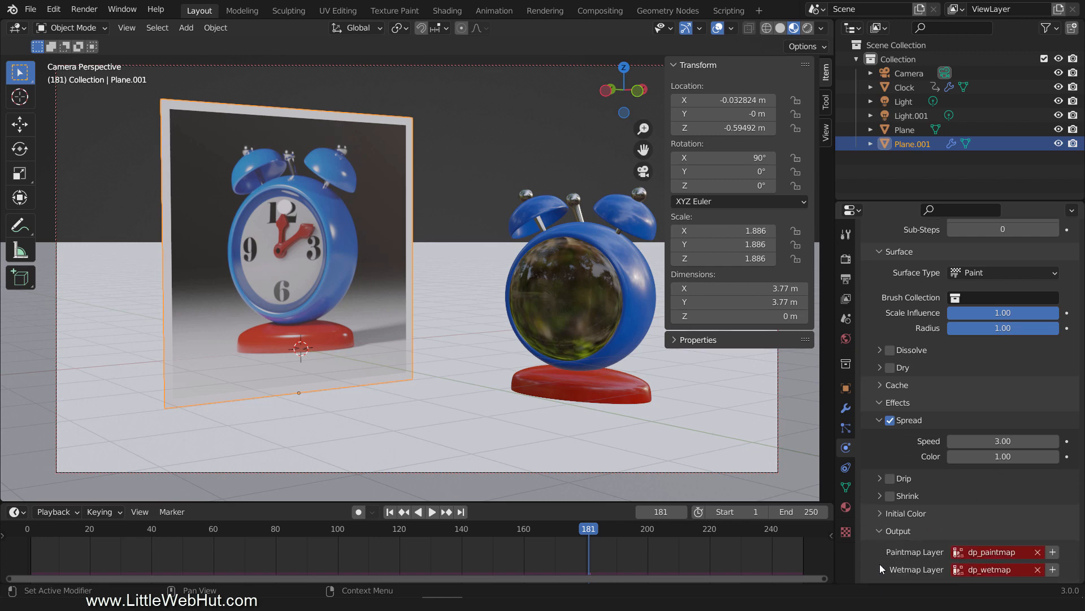
pyautogui.click(1052, 569)
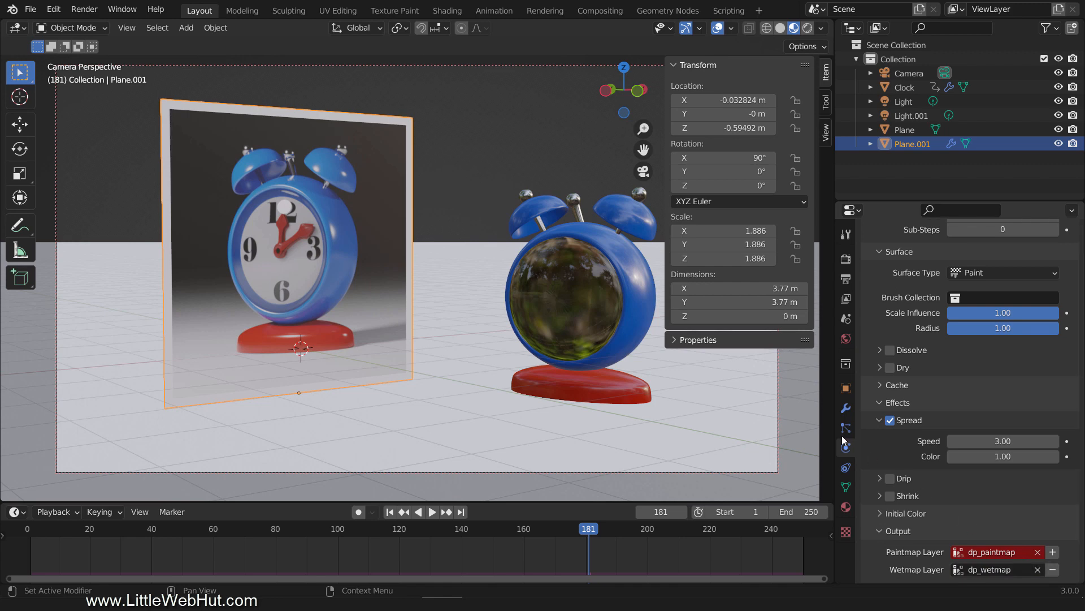
# - Enable Dynamic Paint physics on the real clock, set its type to Brush and add the brush
pyautogui.click(603, 284)
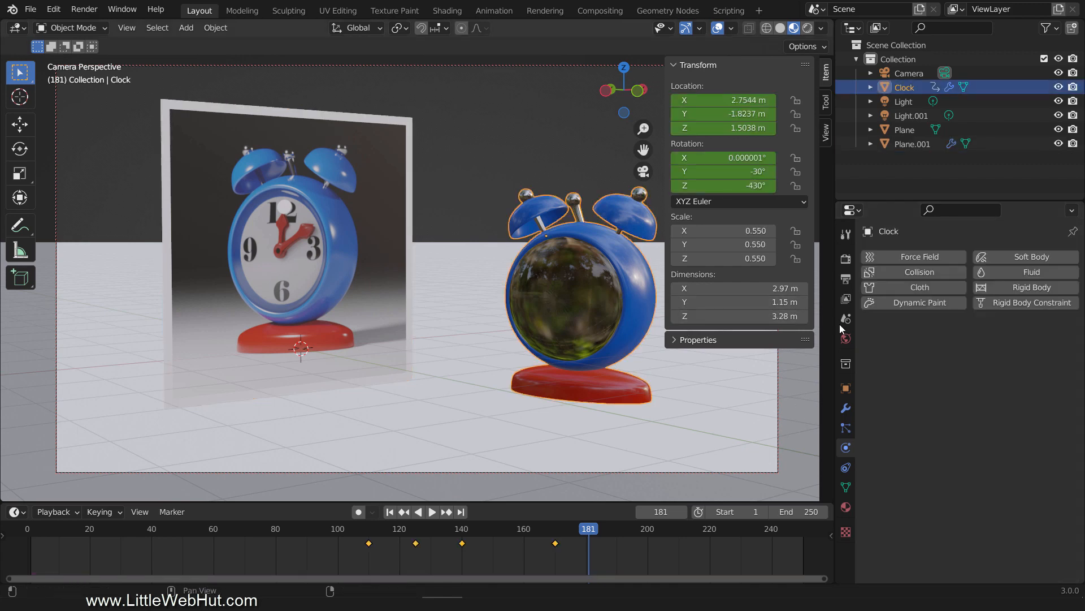
pyautogui.click(952, 302)
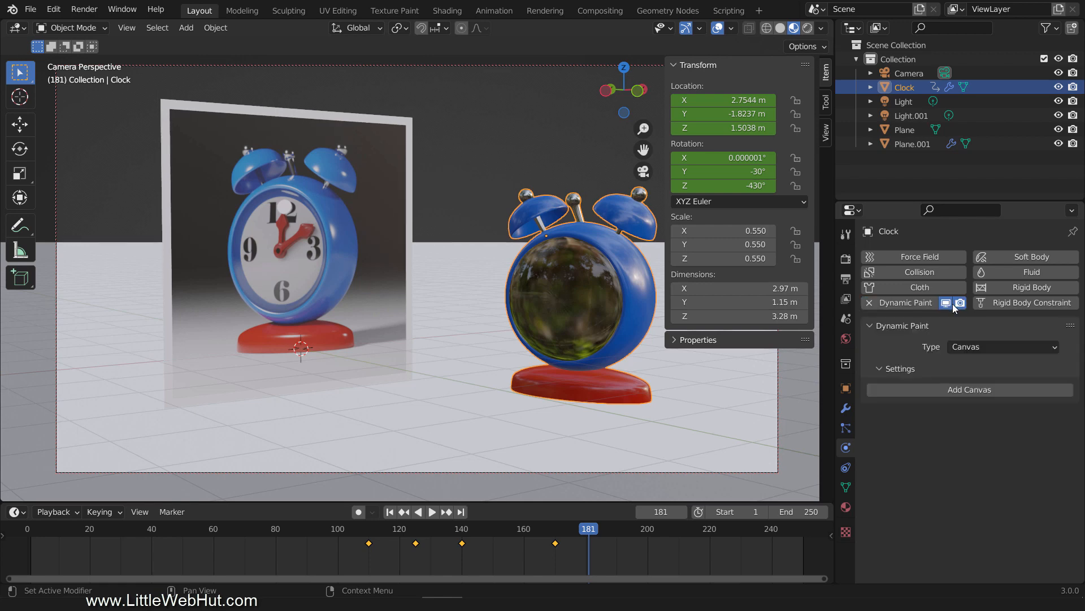
pyautogui.click(999, 349)
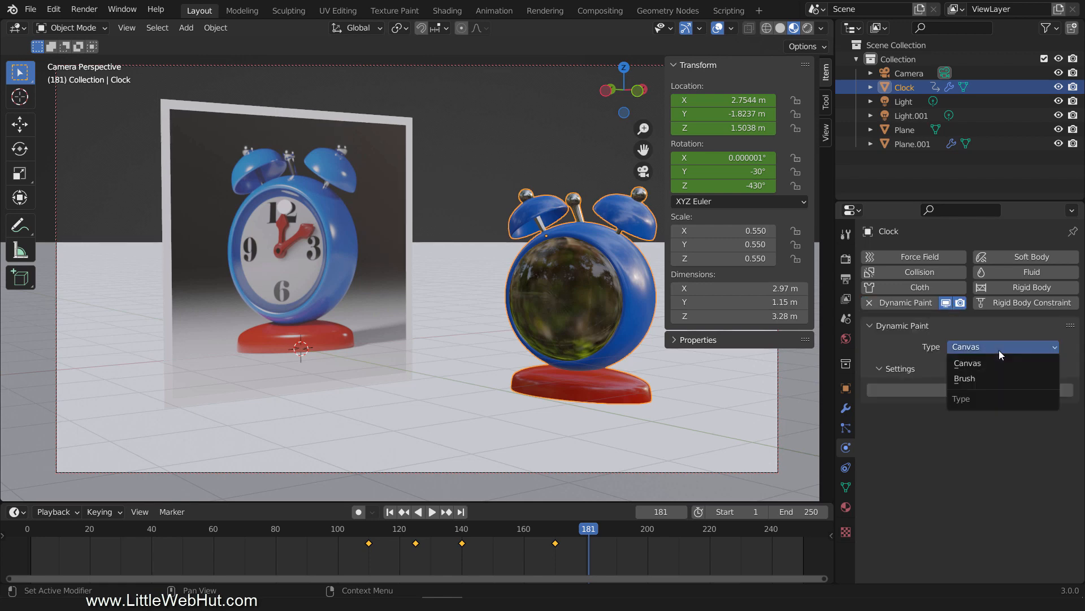
pyautogui.click(998, 379)
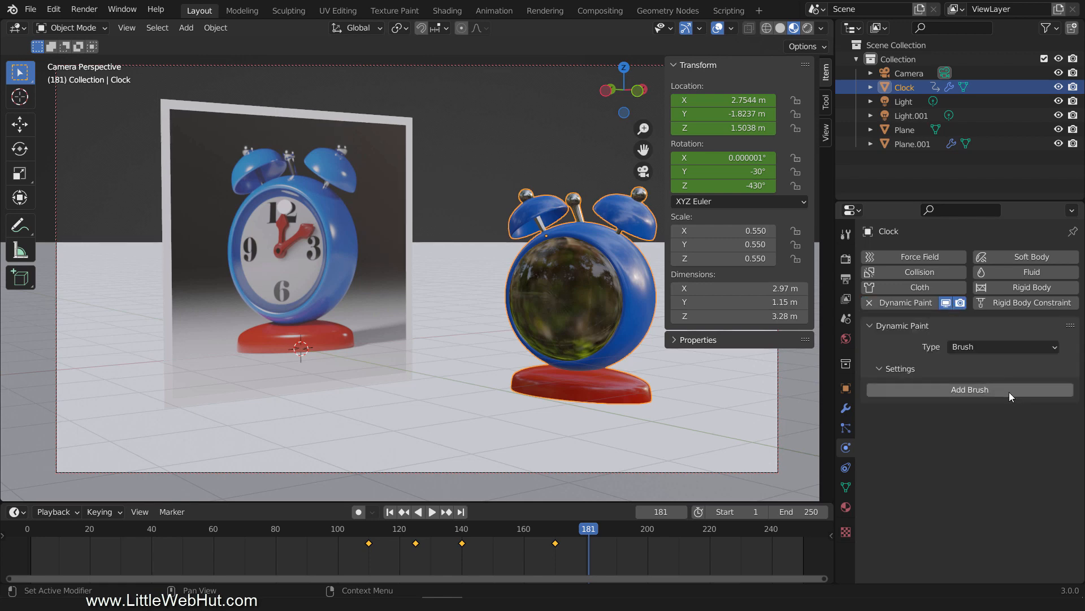
pyautogui.click(1009, 391)
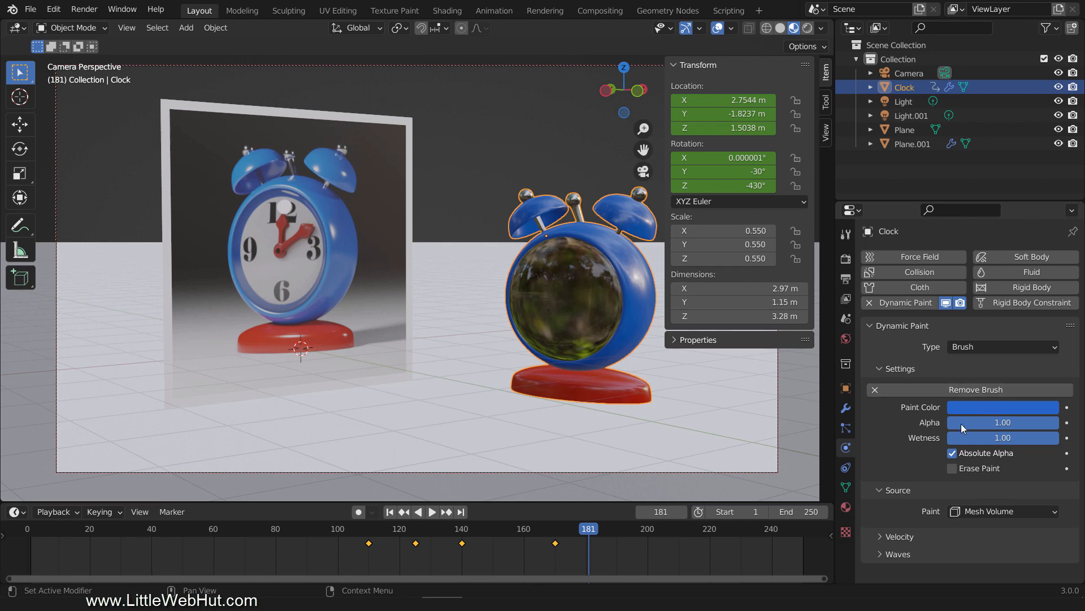
# - Set the scene's end frame to 200
pyautogui.doubleClick(799, 511)
pyautogui.write('200')
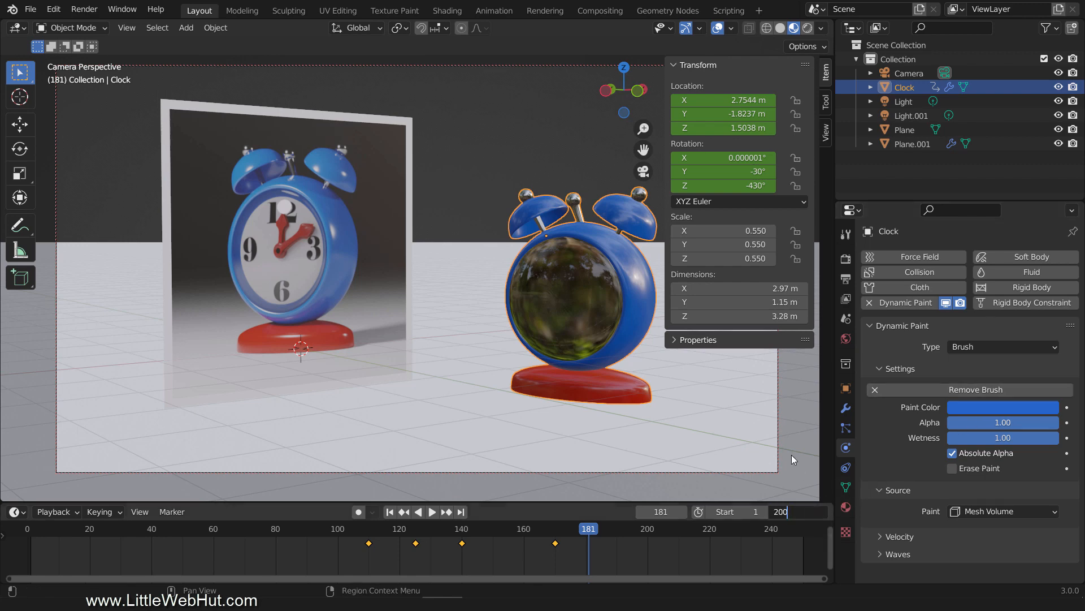
pyautogui.press('Return')
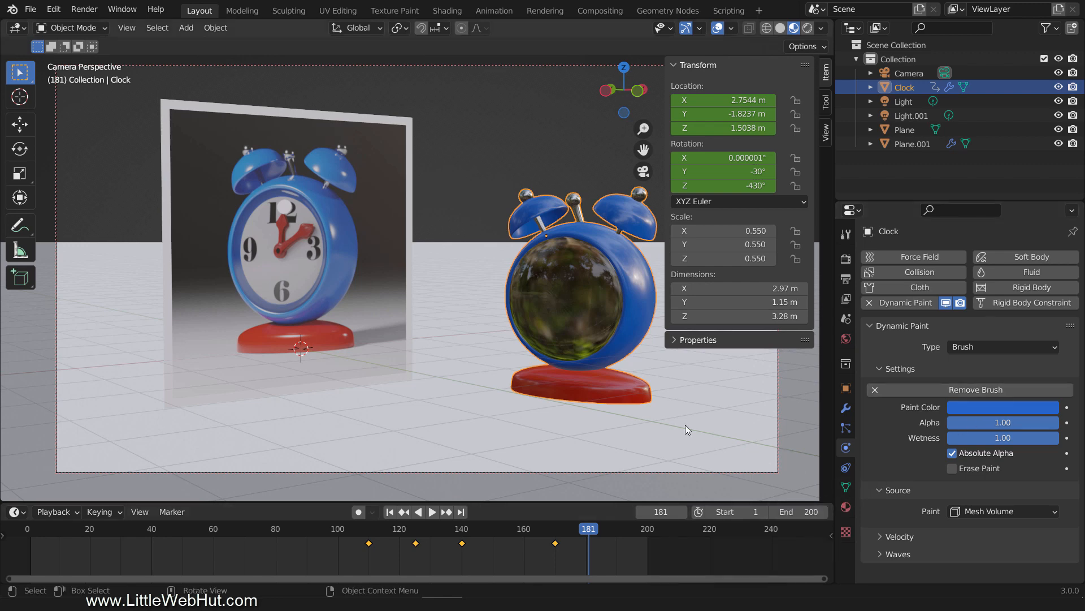
# - Set the picture plane's Dynamic Paint canvas to start at frame 110 and end at frame 200
pyautogui.click(368, 274)
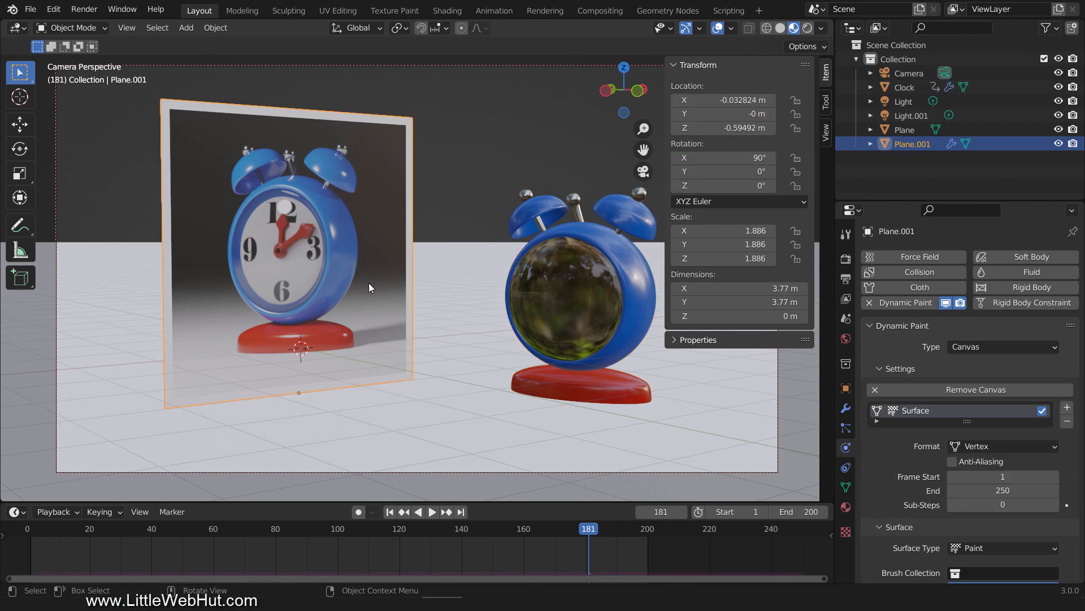
pyautogui.doubleClick(1000, 491)
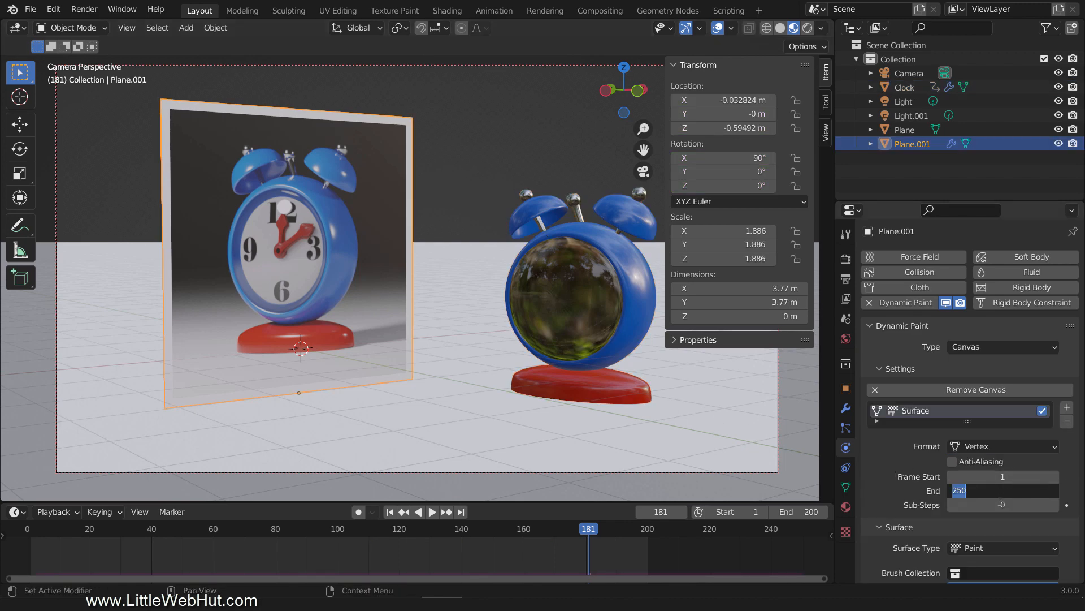
pyautogui.write('200')
pyautogui.press('Return')
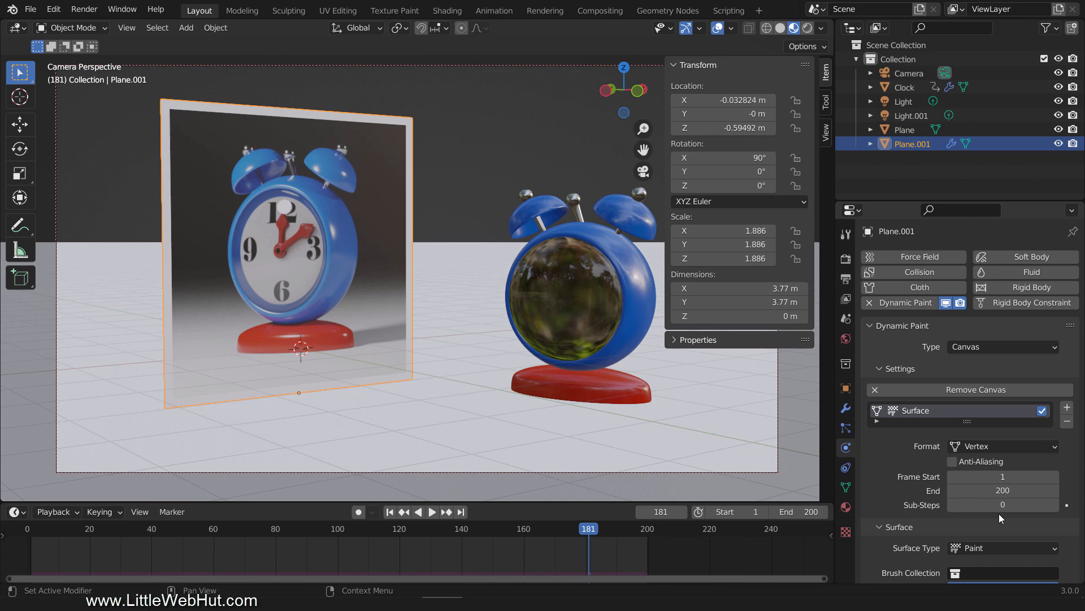
pyautogui.doubleClick(998, 476)
pyautogui.write('110')
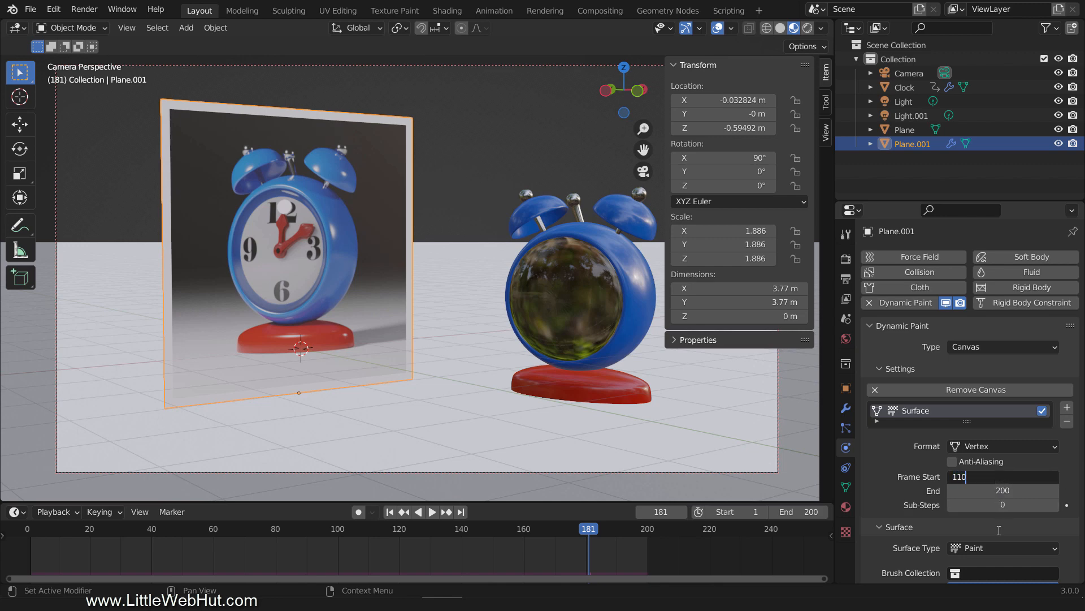
pyautogui.press('Return')
# - Bake the Dynamic Paint cache of the picture plane's canvas
pyautogui.scroll(-6, 1000, 523)
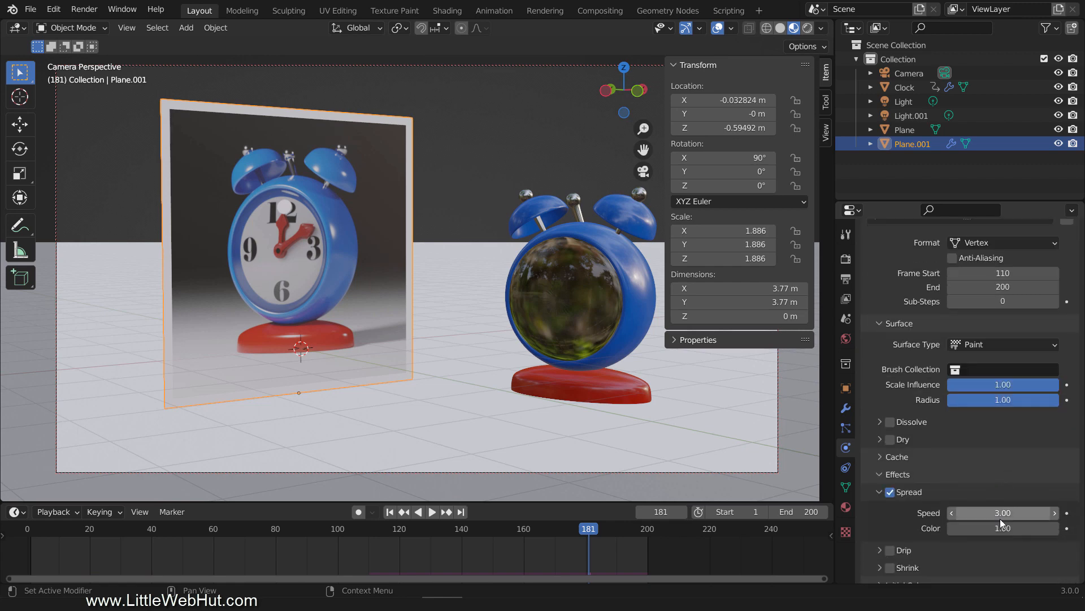
pyautogui.scroll(-1, 1000, 518)
pyautogui.click(880, 437)
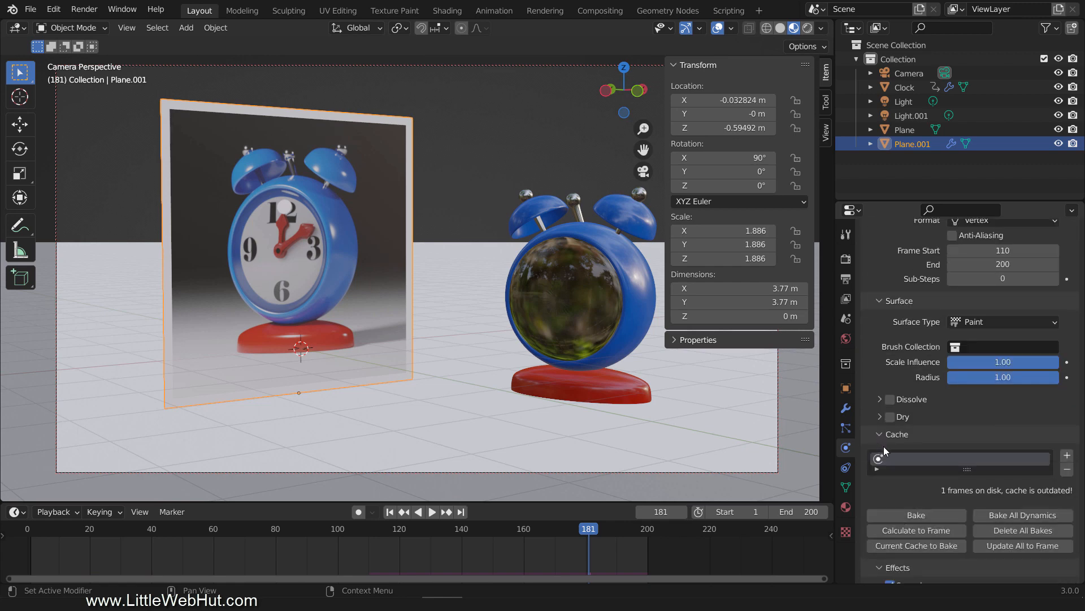
pyautogui.scroll(-3, 883, 446)
pyautogui.click(938, 449)
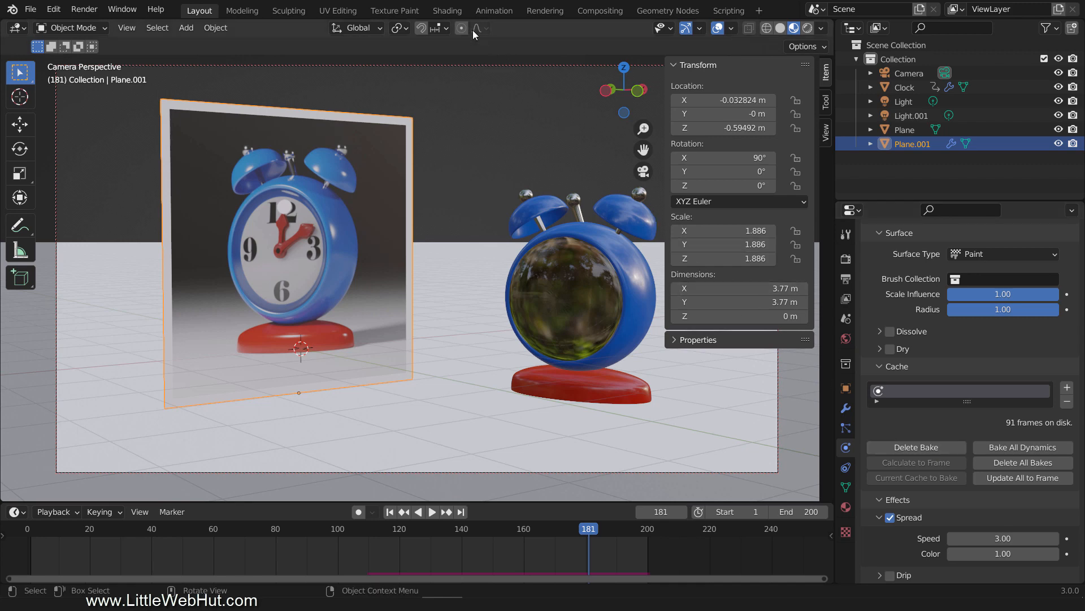
# - In the picture material's shader nodes, insert a MixRGB node between the clock.png image texture and the Principled BSDF's Base Color
pyautogui.click(447, 10)
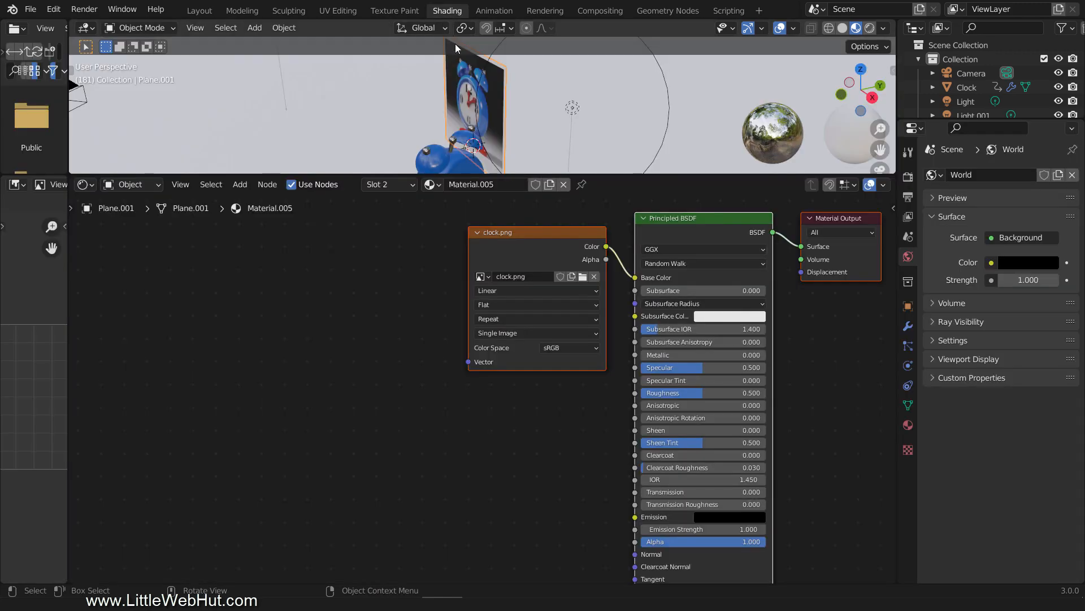
pyautogui.moveTo(559, 234); pyautogui.dragTo(415, 236)
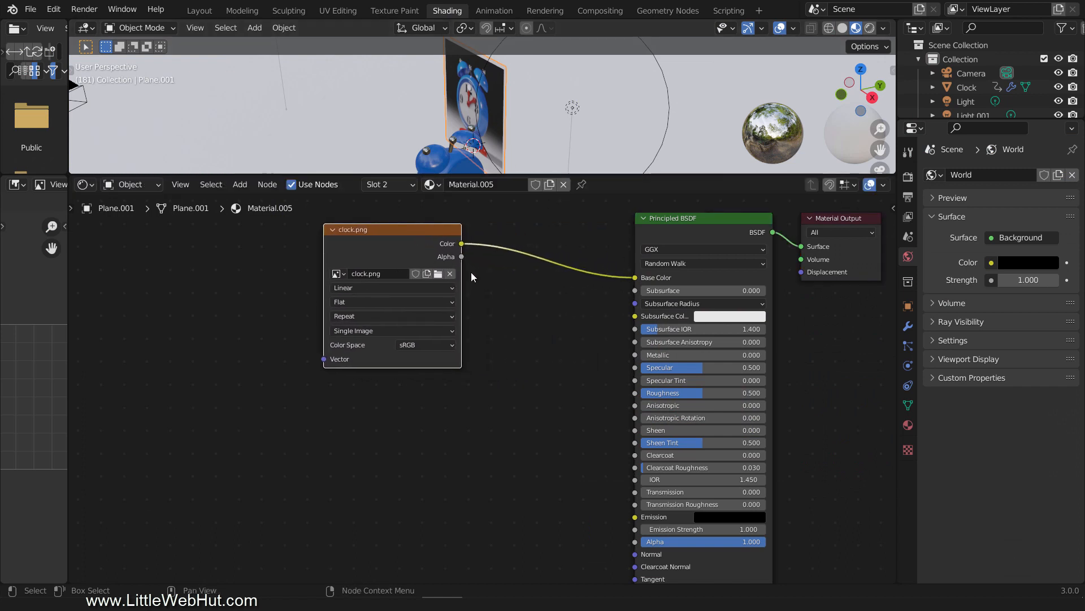
pyautogui.hotkey('shift', 'a')
pyautogui.moveTo(478, 359)
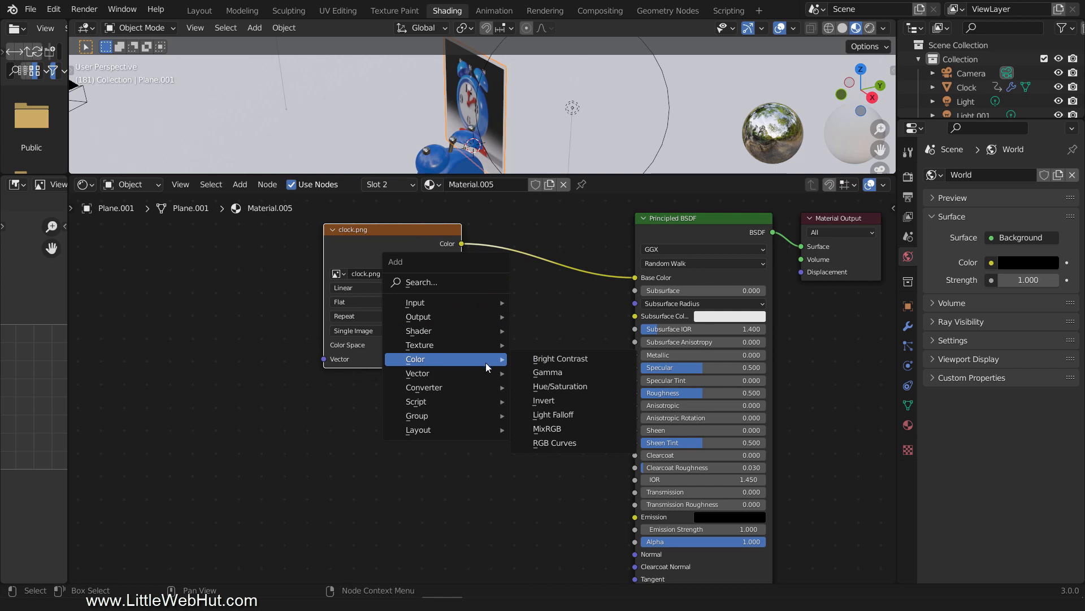
pyautogui.click(571, 428)
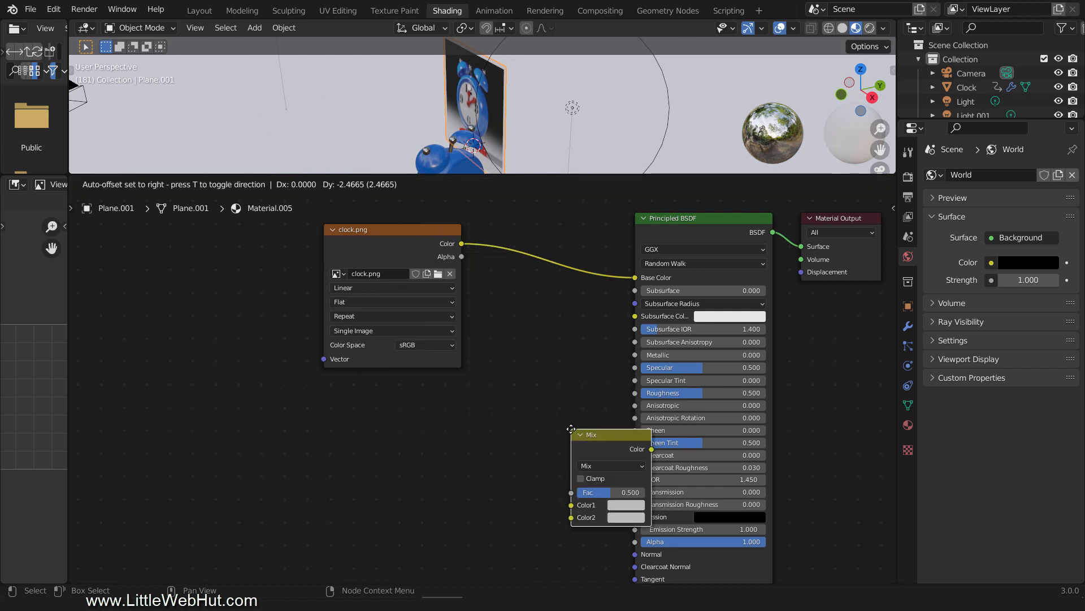
pyautogui.click(505, 243)
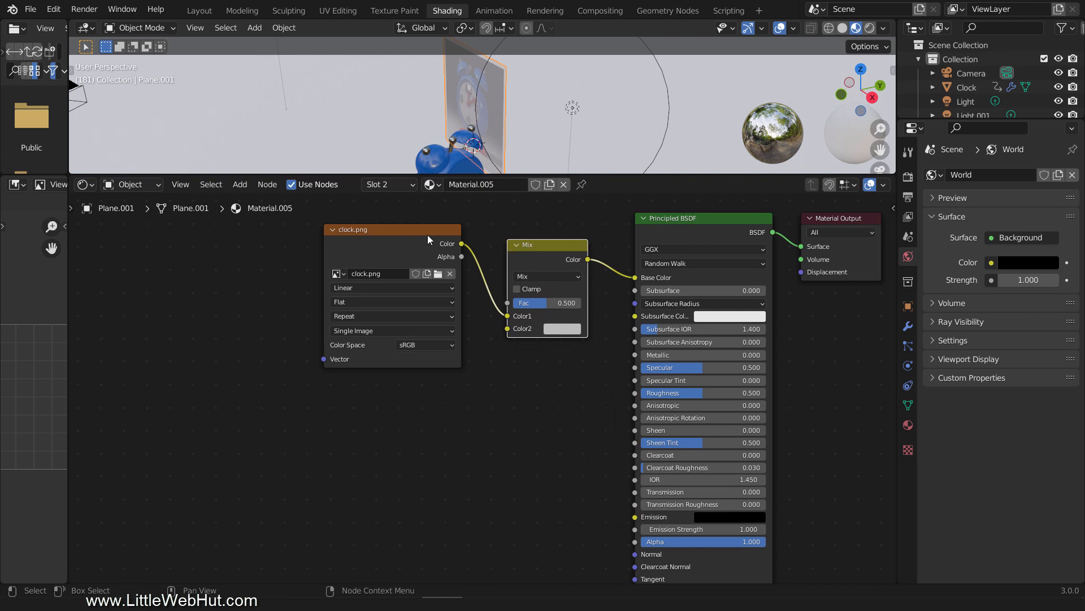
# - Duplicate the clock.png image texture node below the original and connect its Color output to the Mix node's Color2 input
pyautogui.click(392, 231)
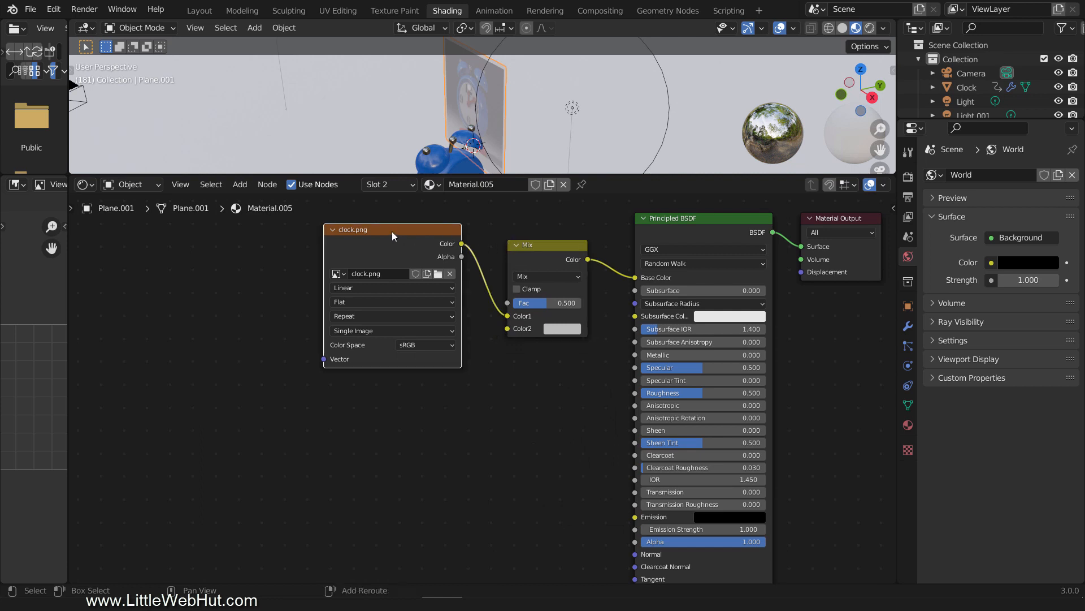
pyautogui.hotkey('shift', 'd')
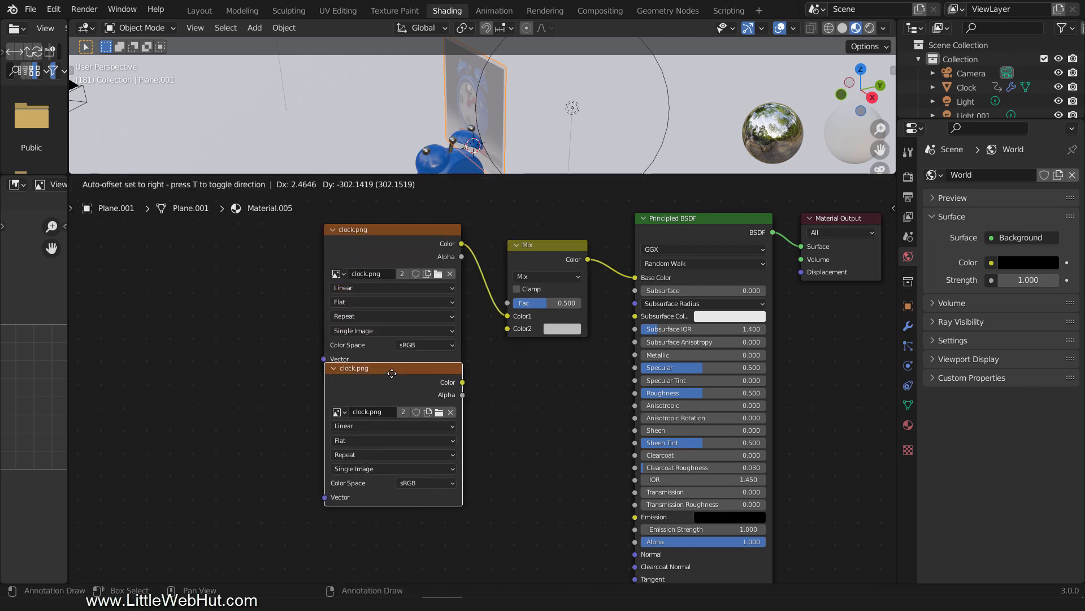
pyautogui.click(395, 397)
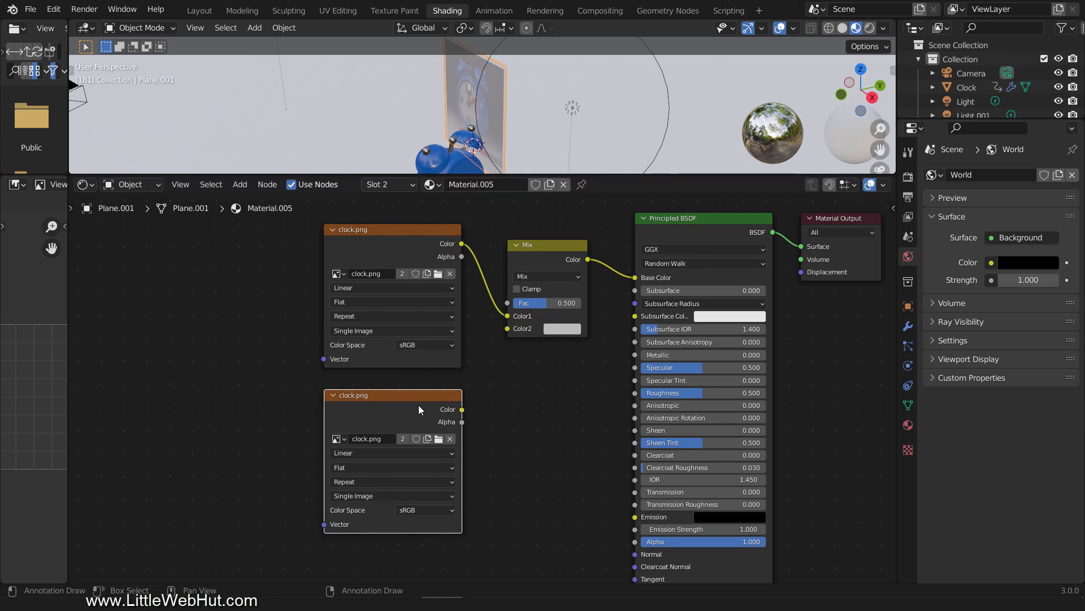
pyautogui.moveTo(462, 409); pyautogui.dragTo(513, 330)
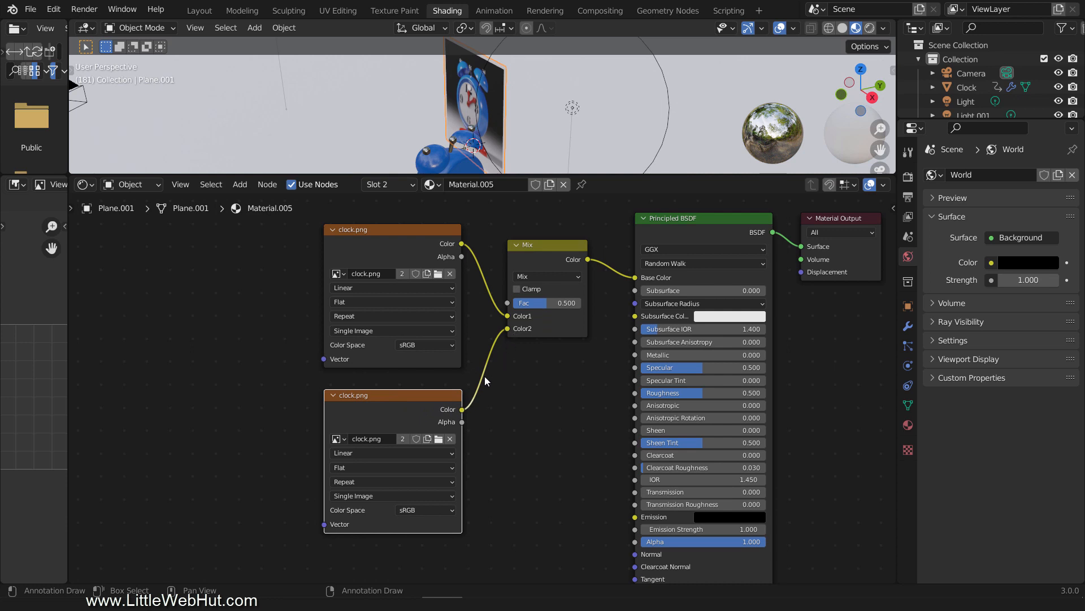
# - Load clock_shadow.png into the duplicated image texture node and try a Mix factor of 0.560
pyautogui.click(438, 439)
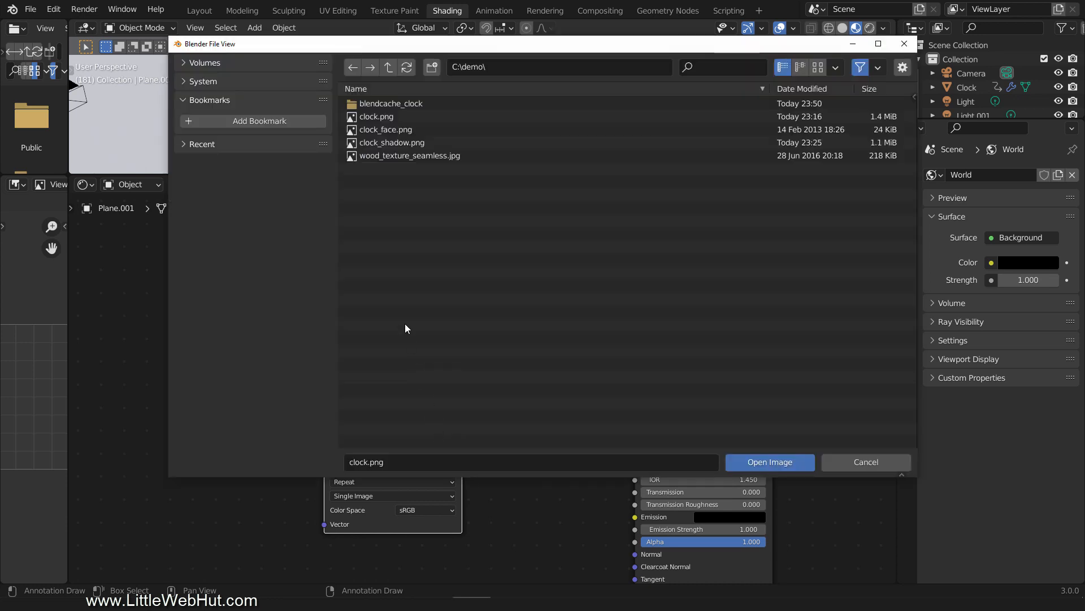
pyautogui.click(395, 143)
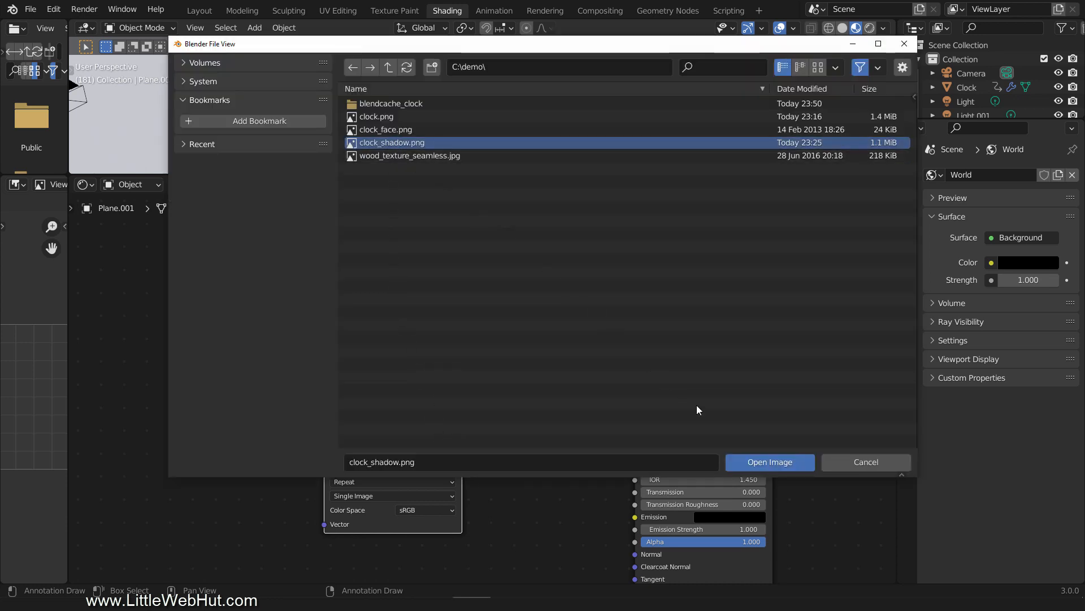
pyautogui.click(791, 462)
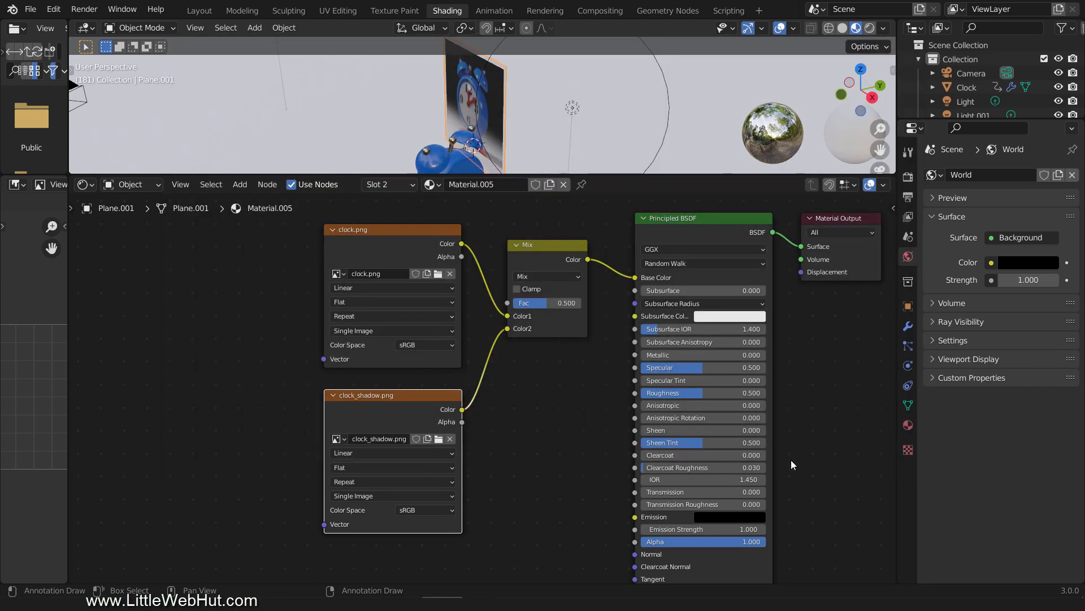
pyautogui.moveTo(549, 308)
pyautogui.mouseDown()
pyautogui.moveTo(512, 308)
pyautogui.moveTo(582, 308)
pyautogui.moveTo(512, 308)
pyautogui.moveTo(581, 303)
pyautogui.moveTo(552, 304)
pyautogui.mouseUp()
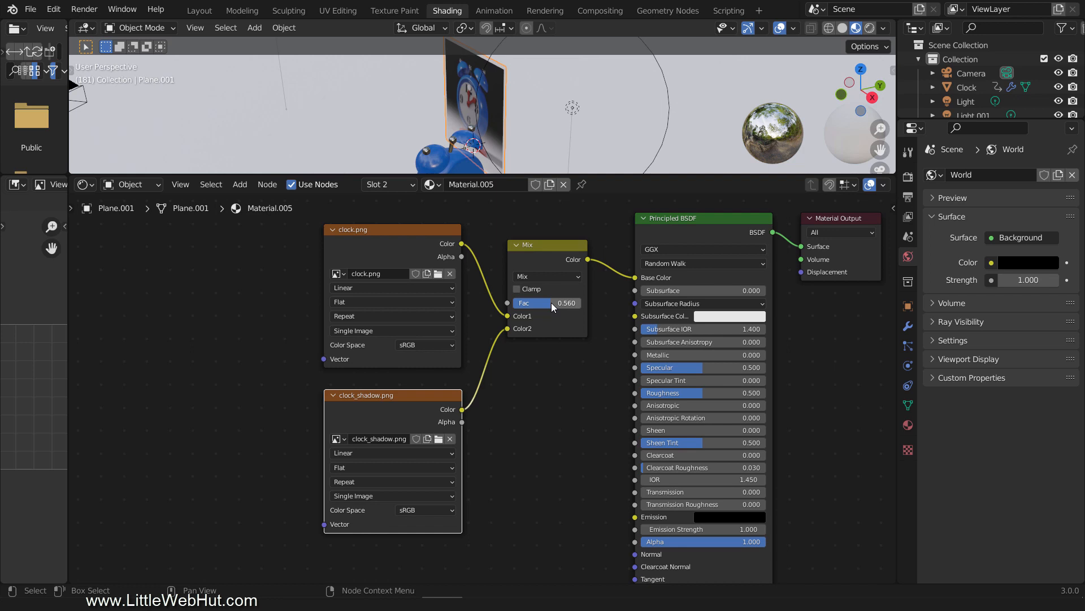
# - Add a Vertex Color input node ahead of the image textures and set it to the dp_wetmap layer
pyautogui.hotkey('shift', 'a')
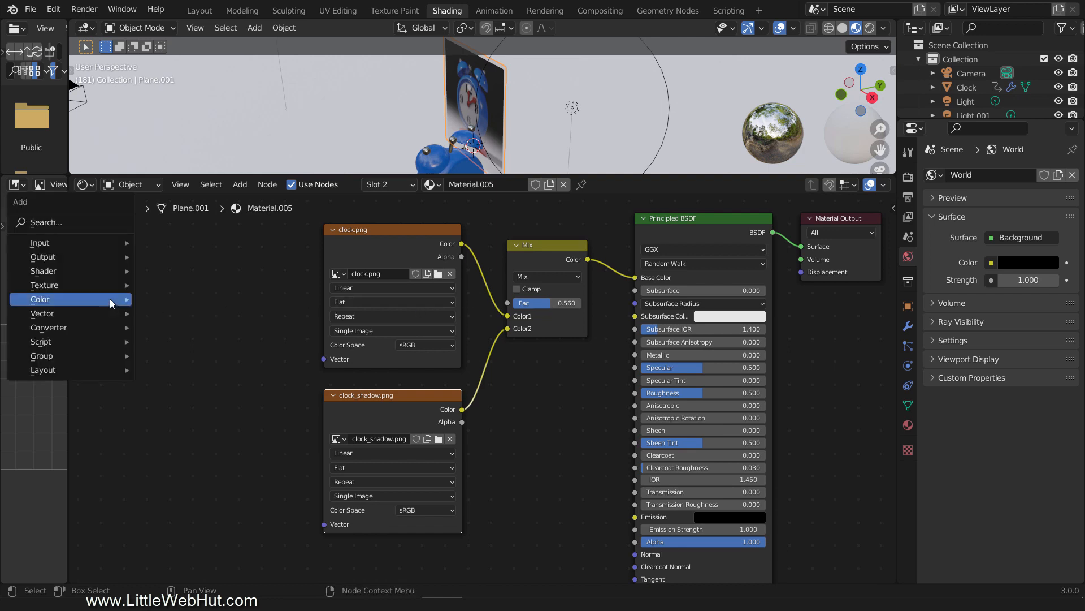
pyautogui.moveTo(116, 243)
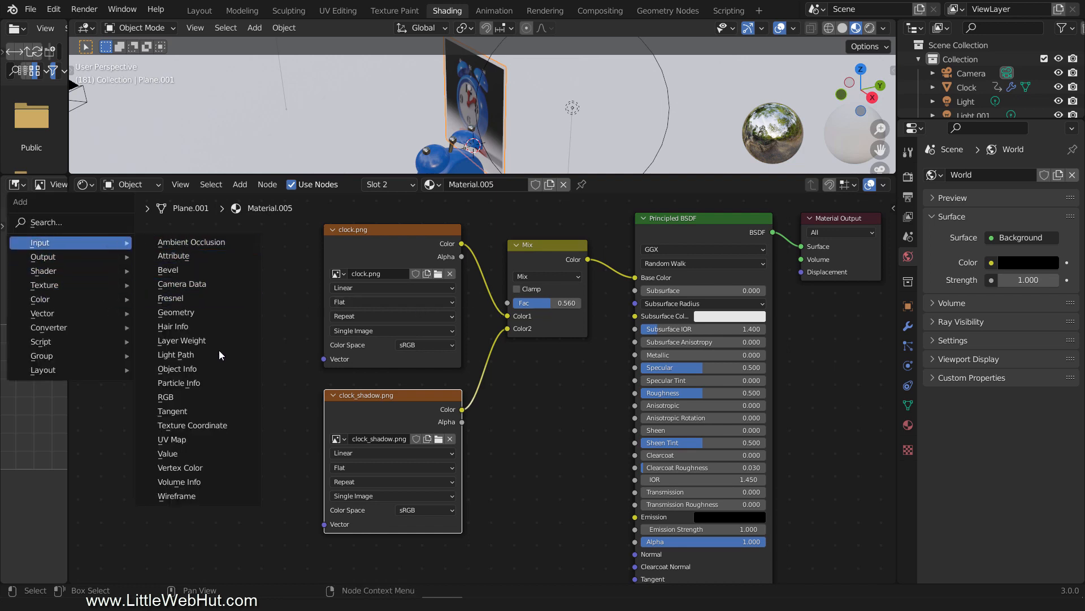
pyautogui.click(222, 468)
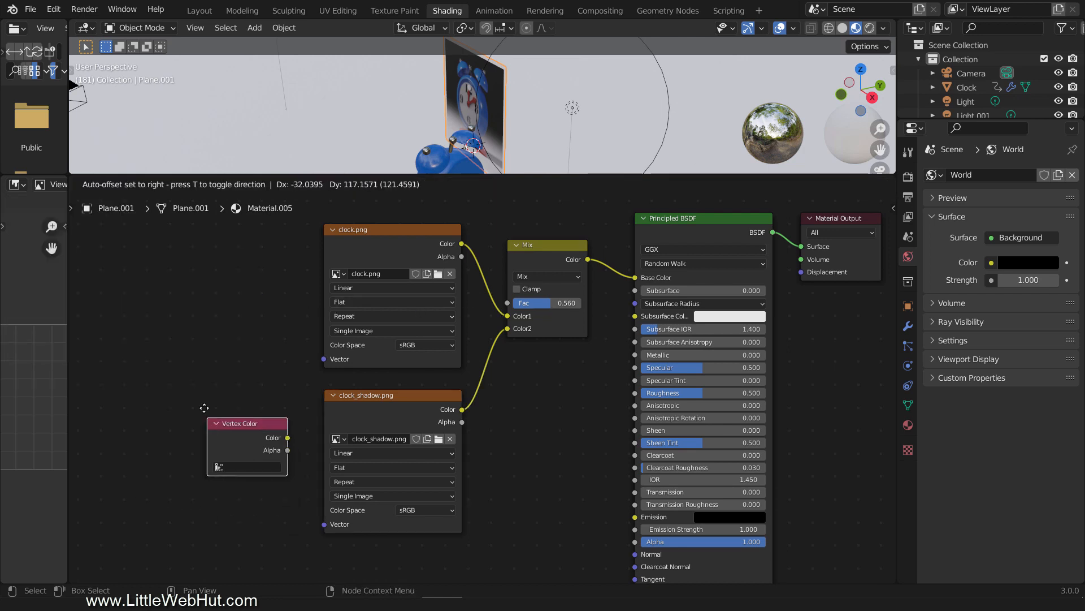
pyautogui.click(134, 284)
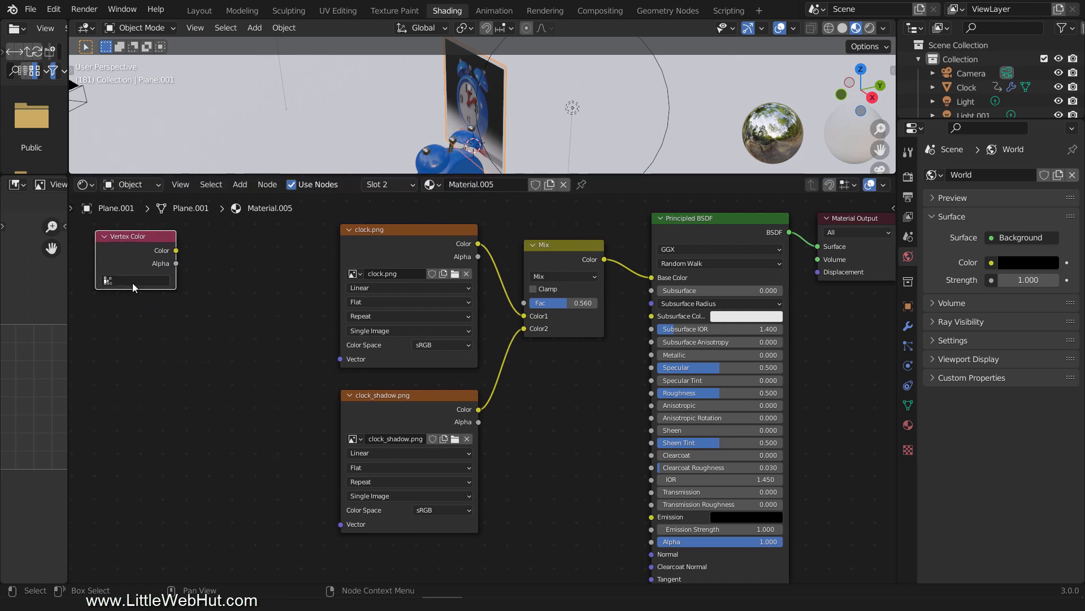
pyautogui.click(134, 284)
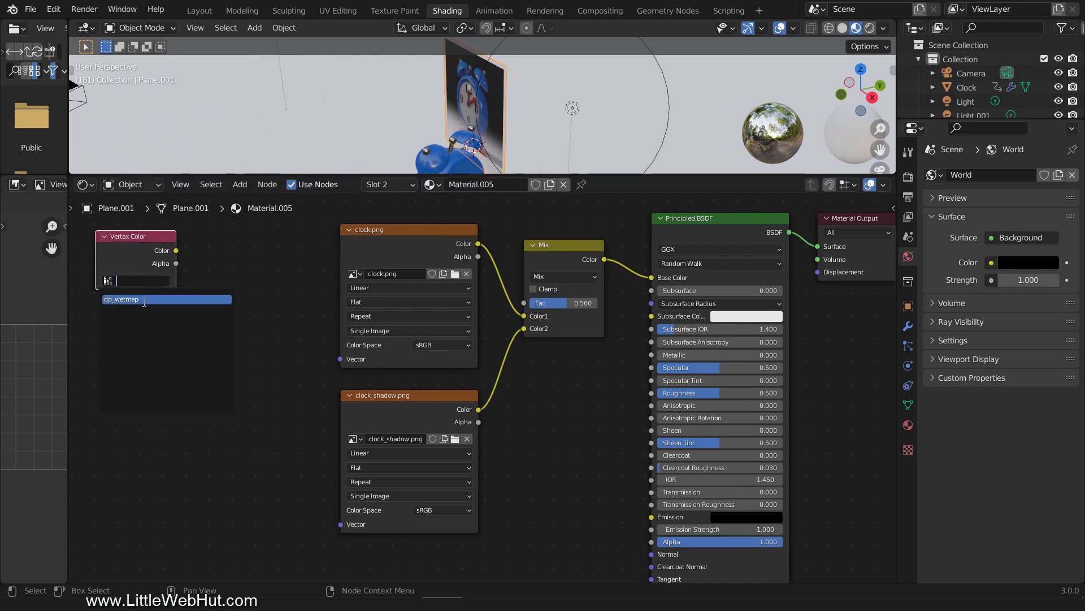
pyautogui.click(144, 300)
# - Add a Math node set to Greater Than, linking the Vertex Color's Color to its Value and its output to the Mix node's Fac
pyautogui.hotkey('shift', 'a')
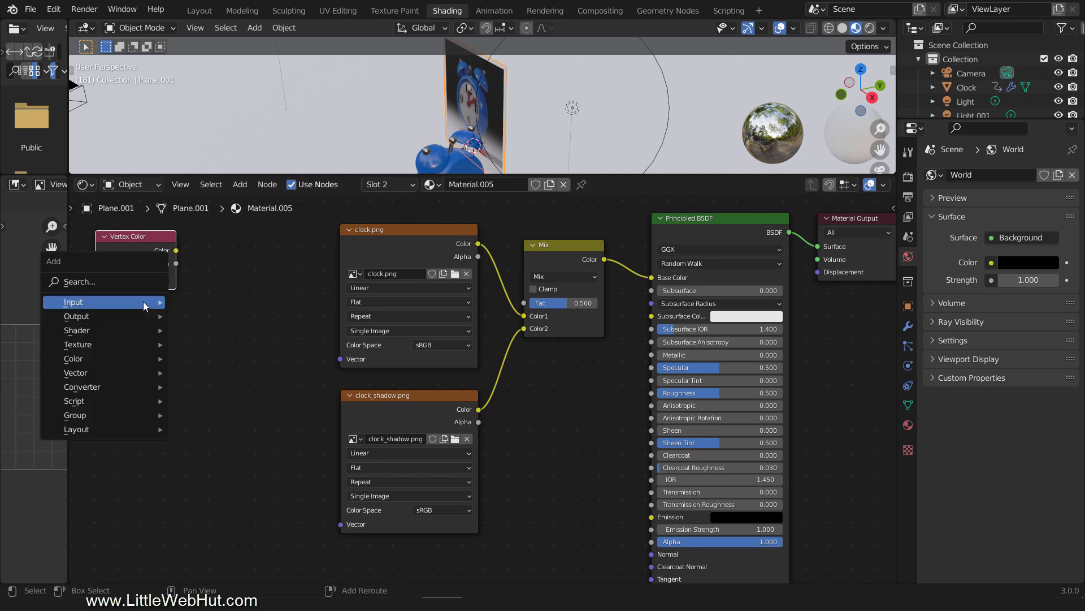
pyautogui.moveTo(136, 389)
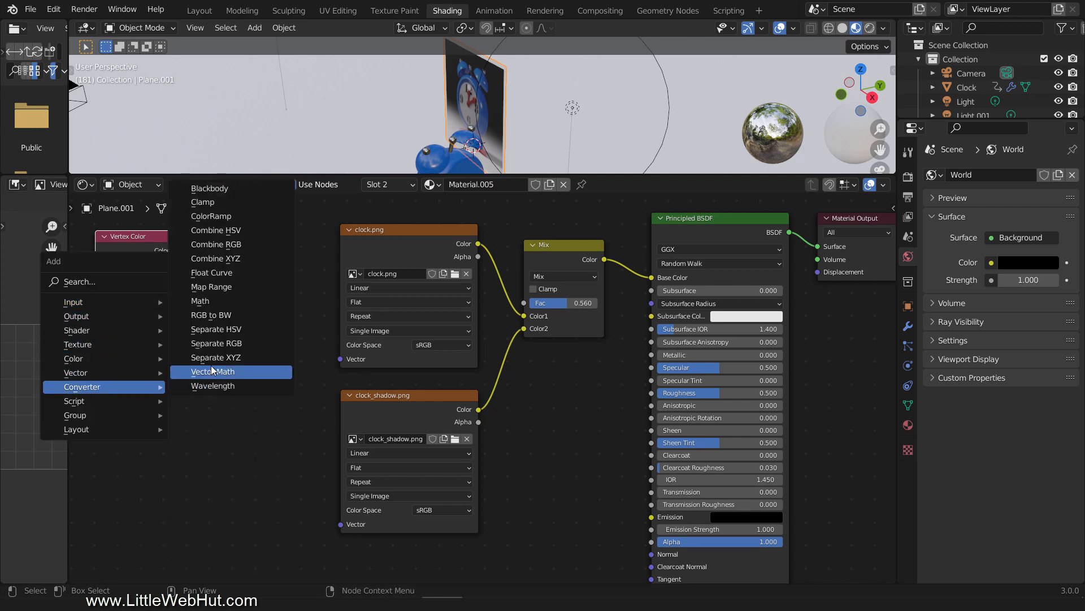
pyautogui.click(232, 301)
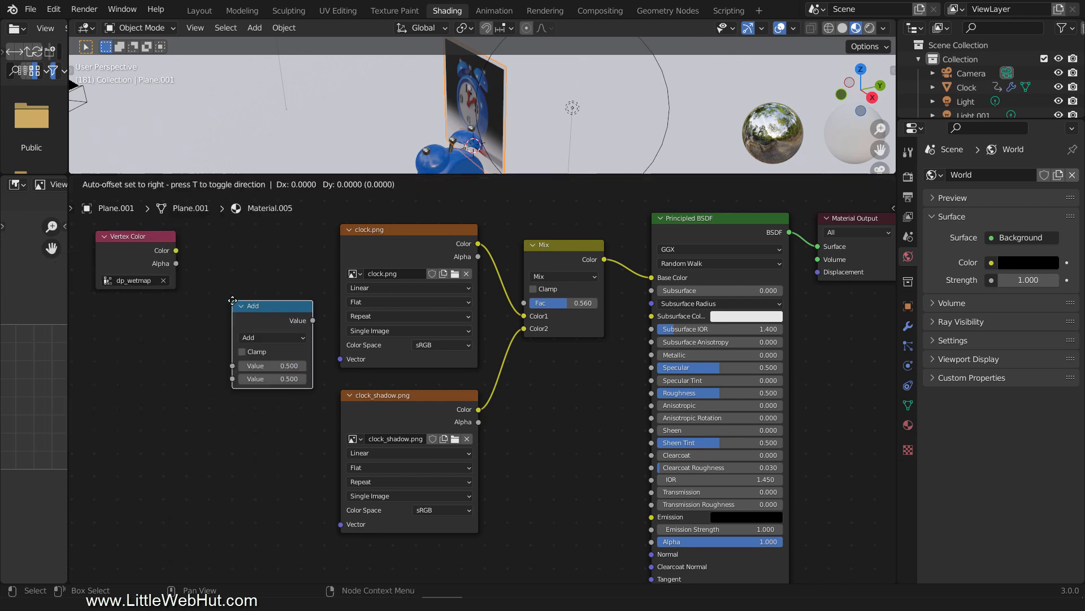
pyautogui.click(220, 231)
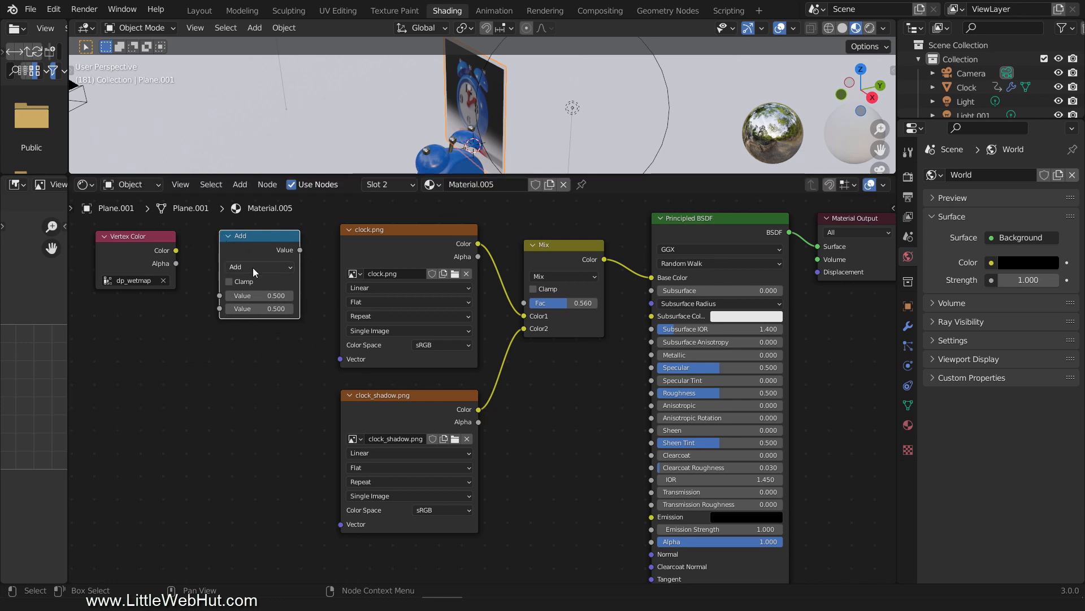
pyautogui.click(252, 267)
pyautogui.click(372, 334)
pyautogui.moveTo(177, 250); pyautogui.dragTo(222, 297)
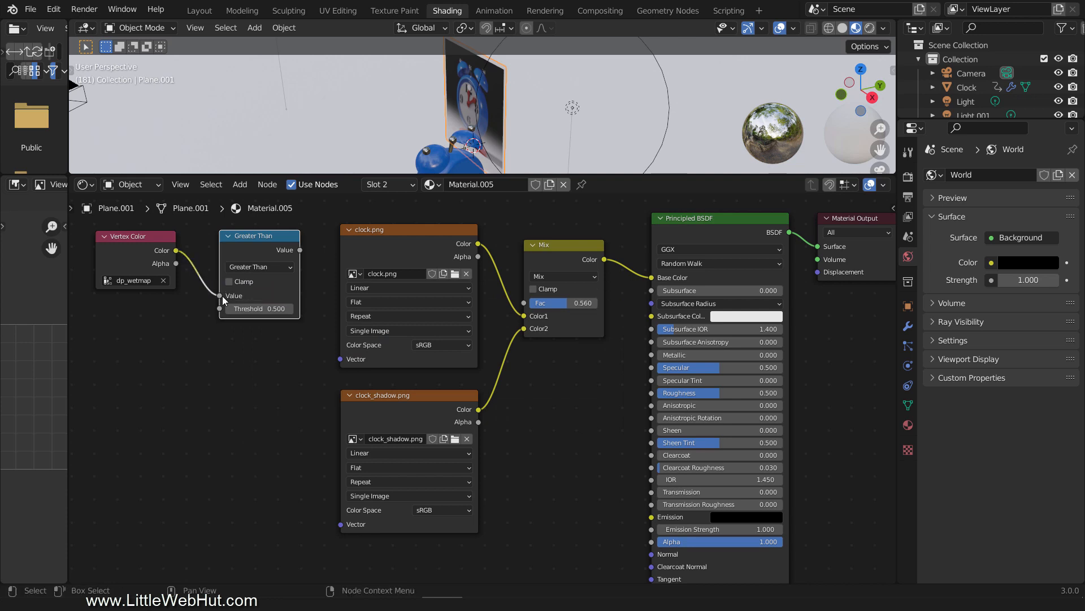
pyautogui.moveTo(301, 249); pyautogui.dragTo(520, 301)
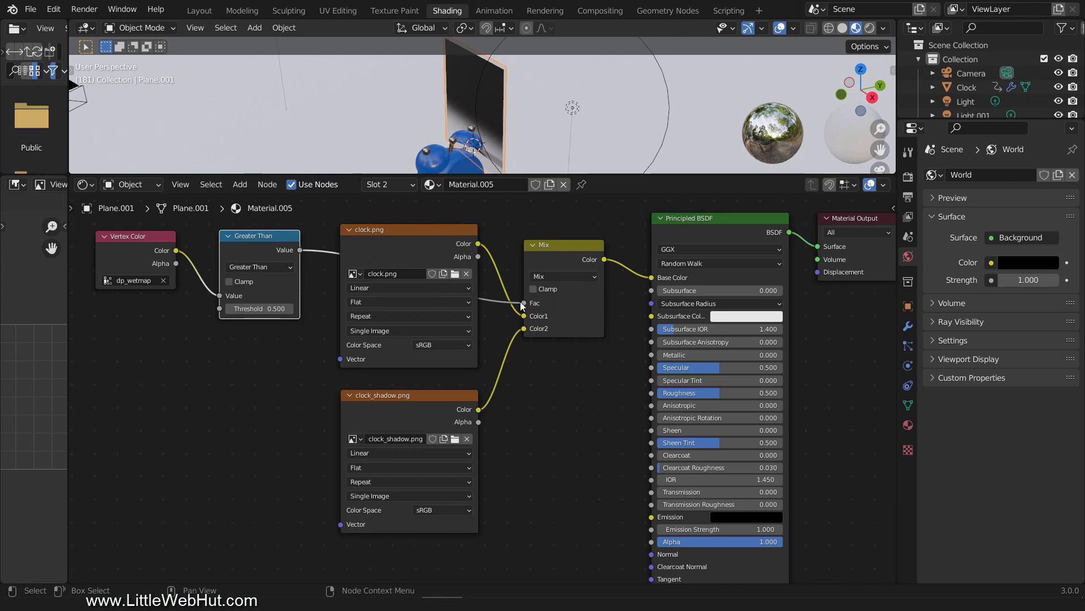
# - Play the animation in the Layout workspace from frame 110 to check how the picture's image changes
pyautogui.click(203, 11)
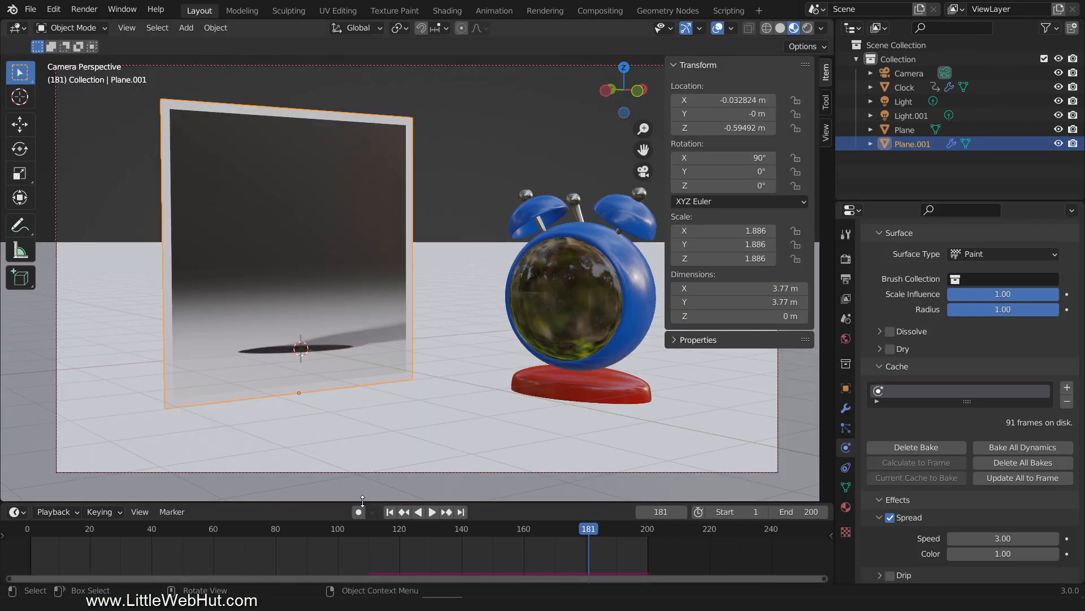
pyautogui.click(369, 531)
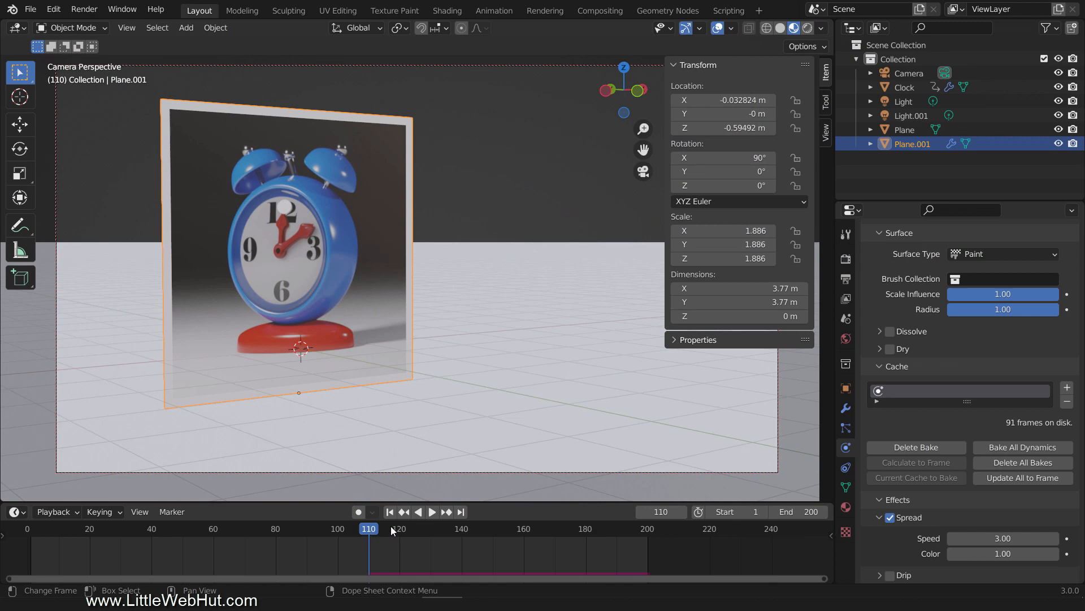
pyautogui.click(432, 512)
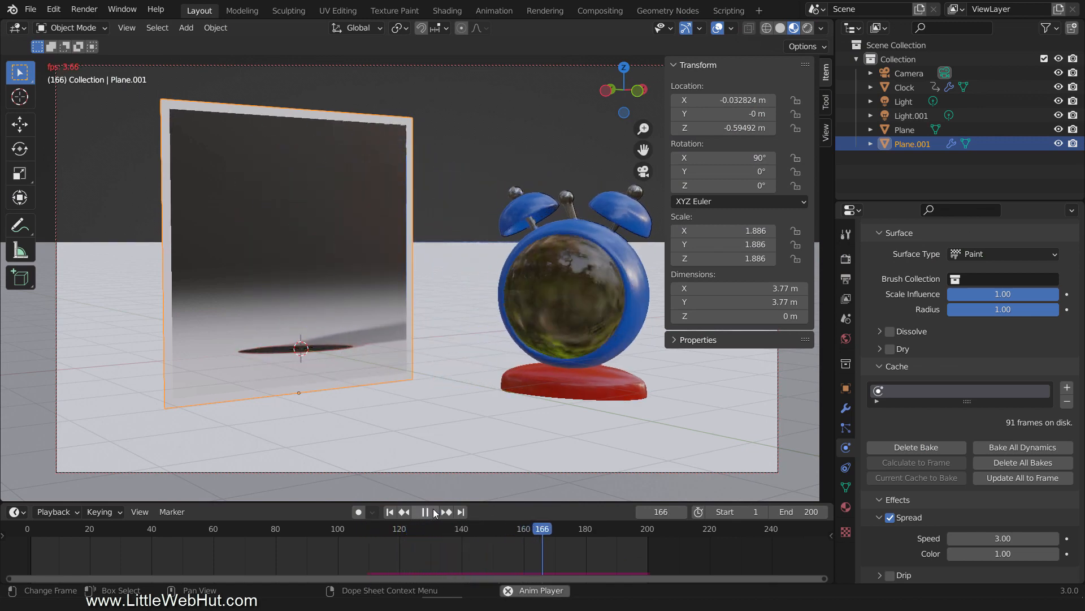
pyautogui.click(433, 512)
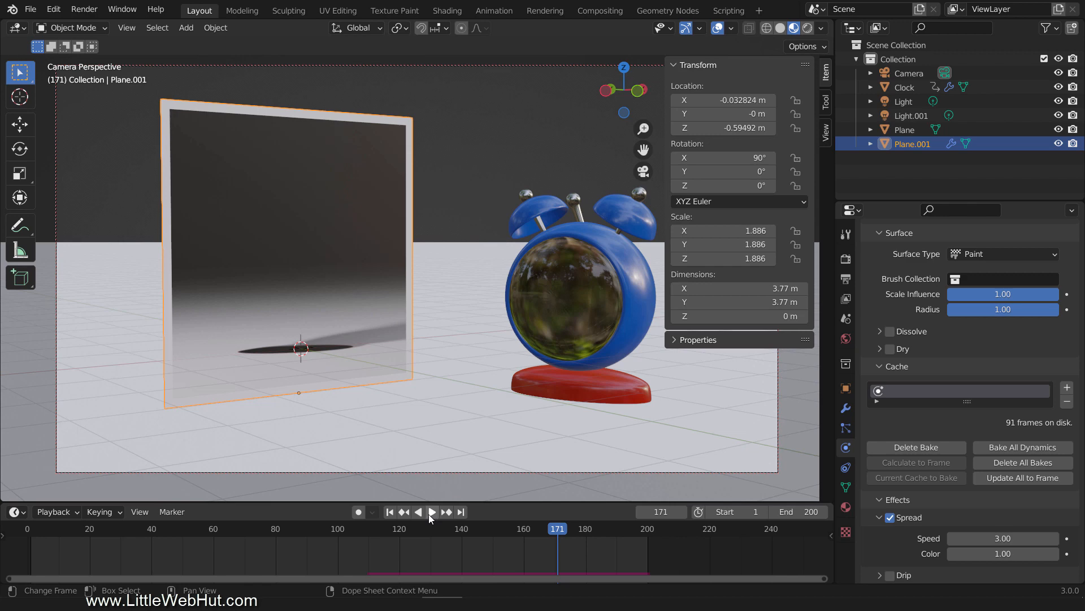
# - Insert a rotation keyframe for the upright picture plane at frame 100
pyautogui.click(338, 532)
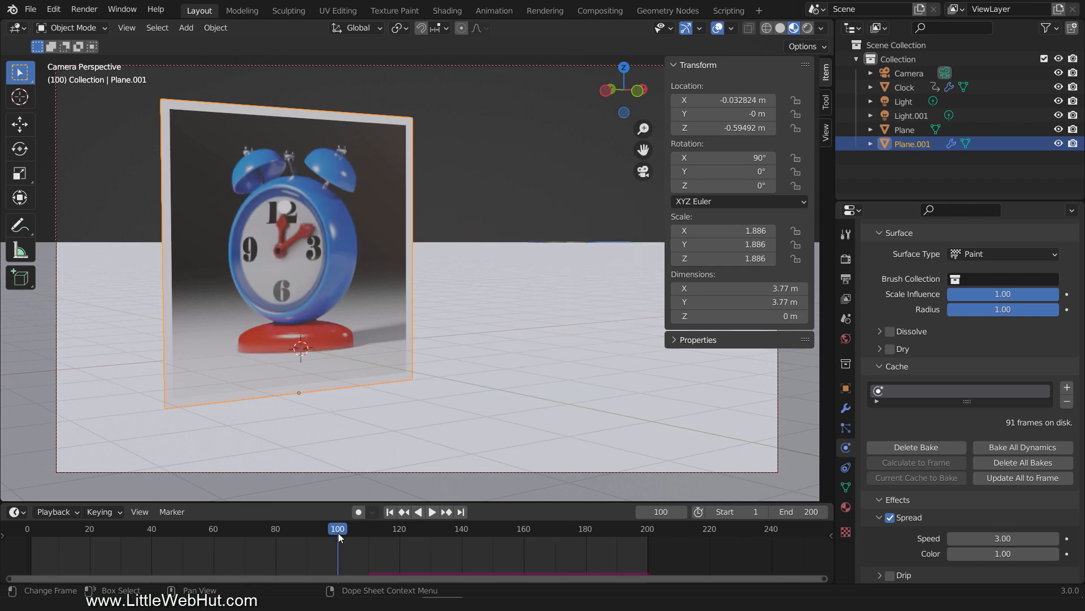
pyautogui.press('i')
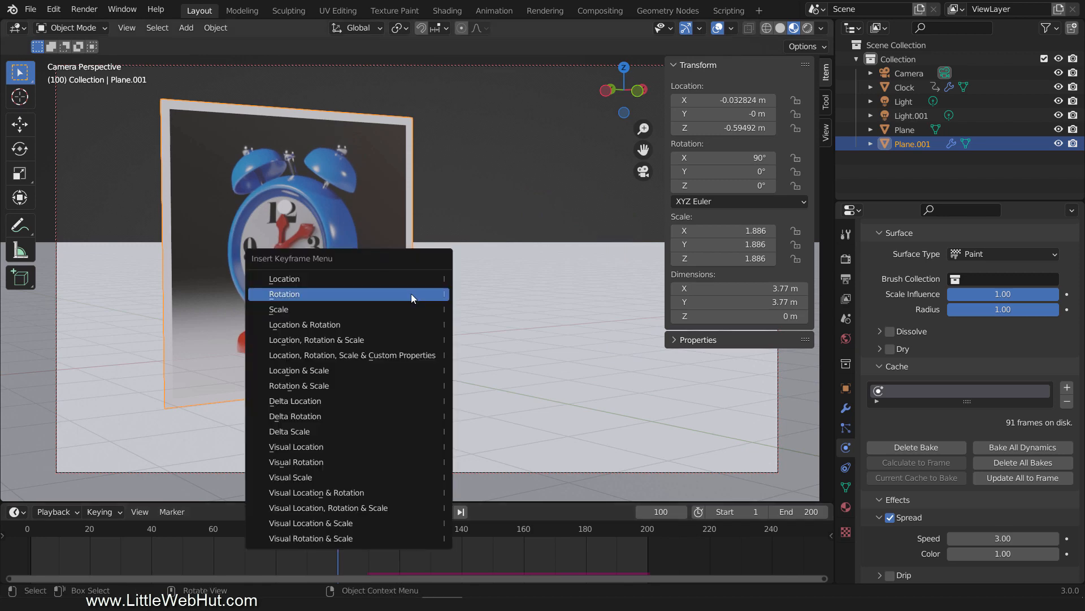
pyautogui.click(412, 293)
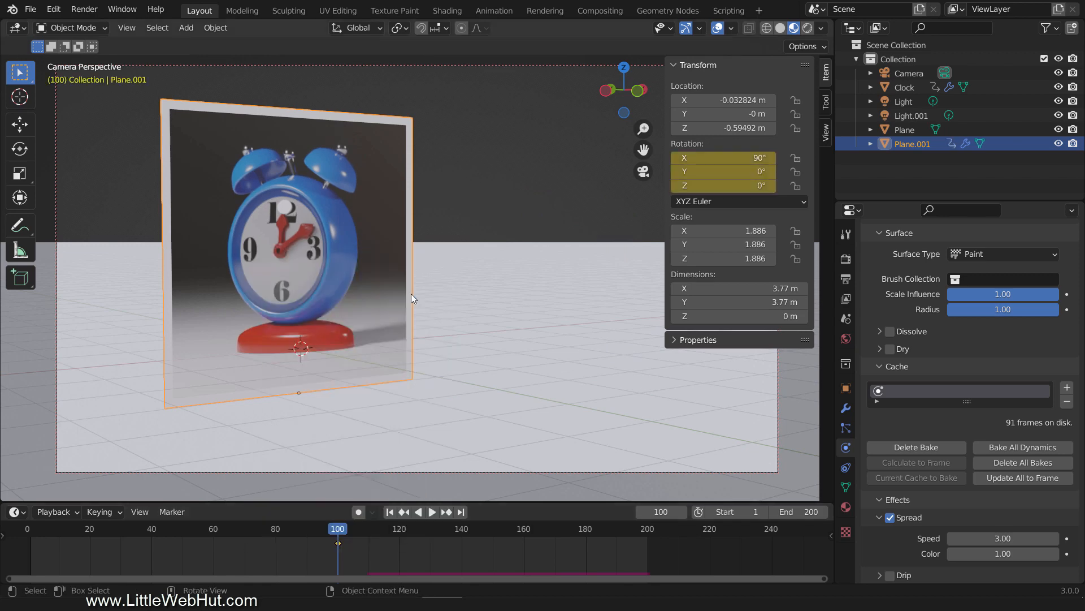
# - At frame 70, rotate the picture plane -90° about the global X axis and insert a rotation keyframe
pyautogui.click(244, 528)
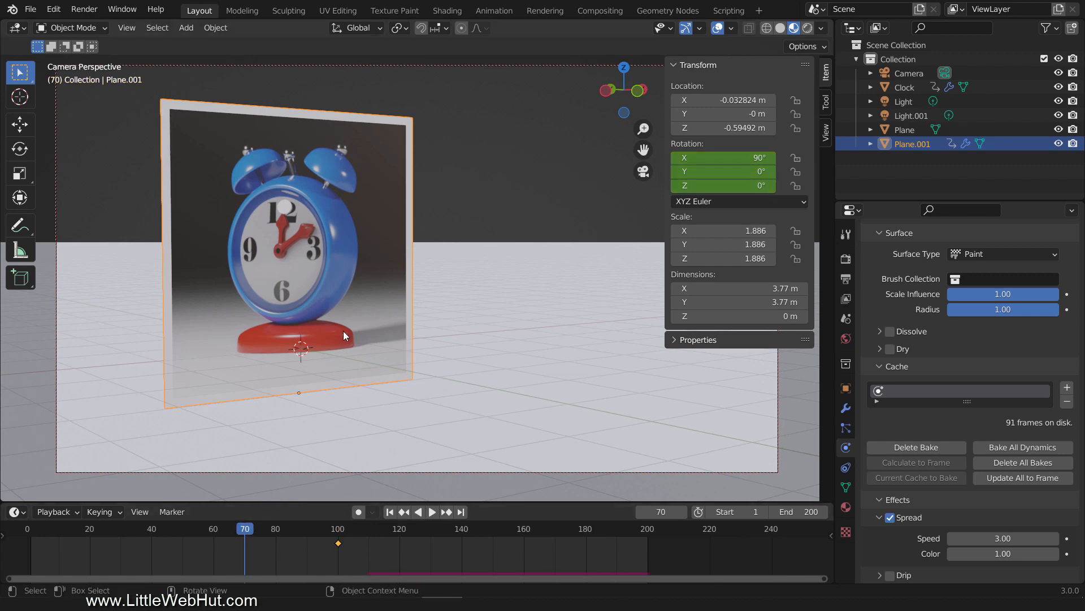
pyautogui.press('r')
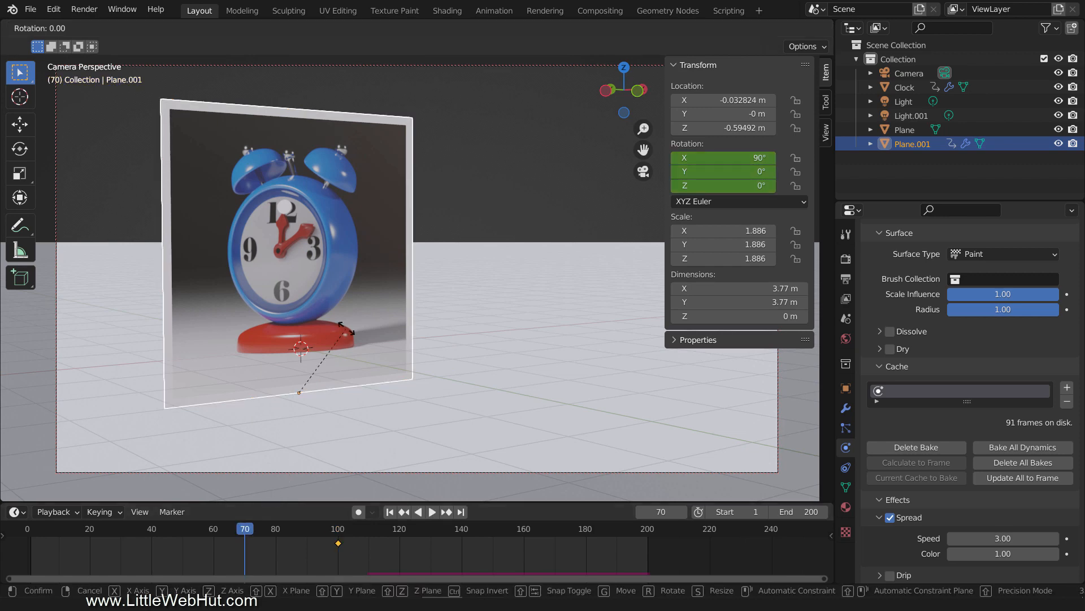
pyautogui.write('x')
pyautogui.write('-90')
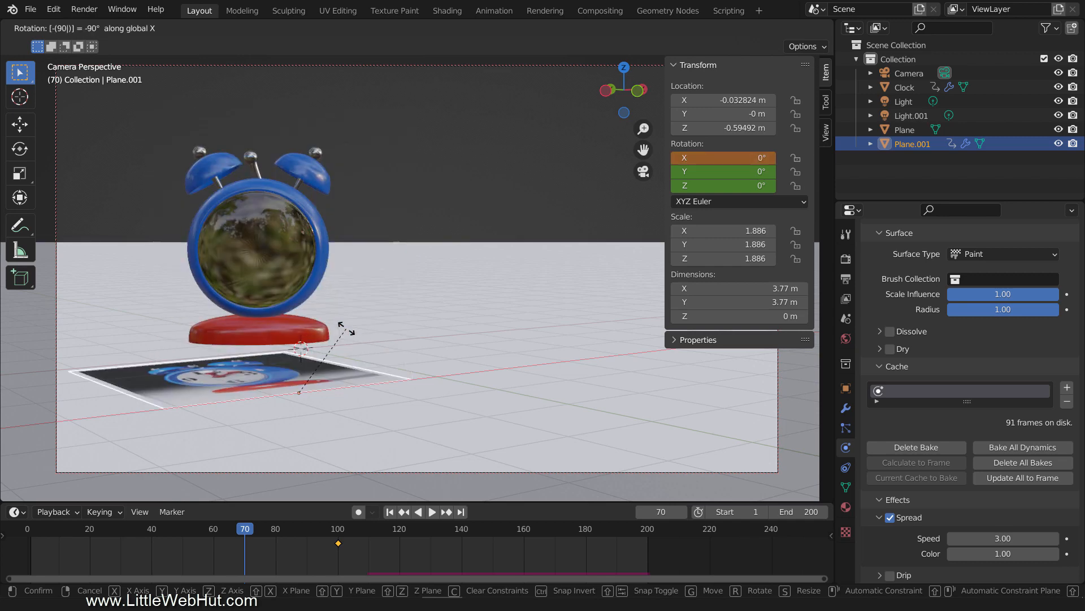
pyautogui.press('Return')
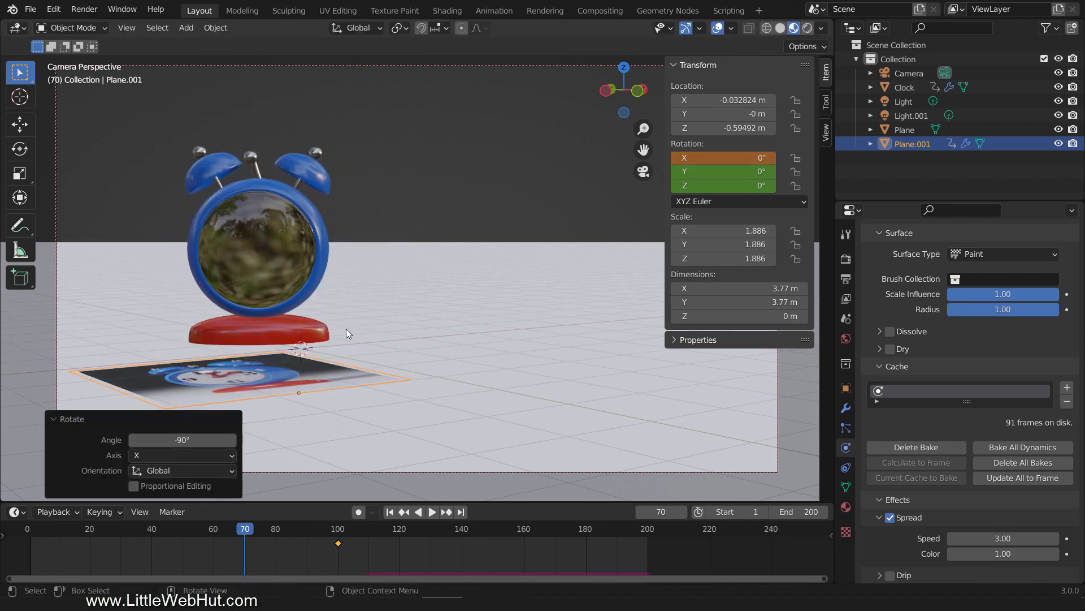
pyautogui.press('i')
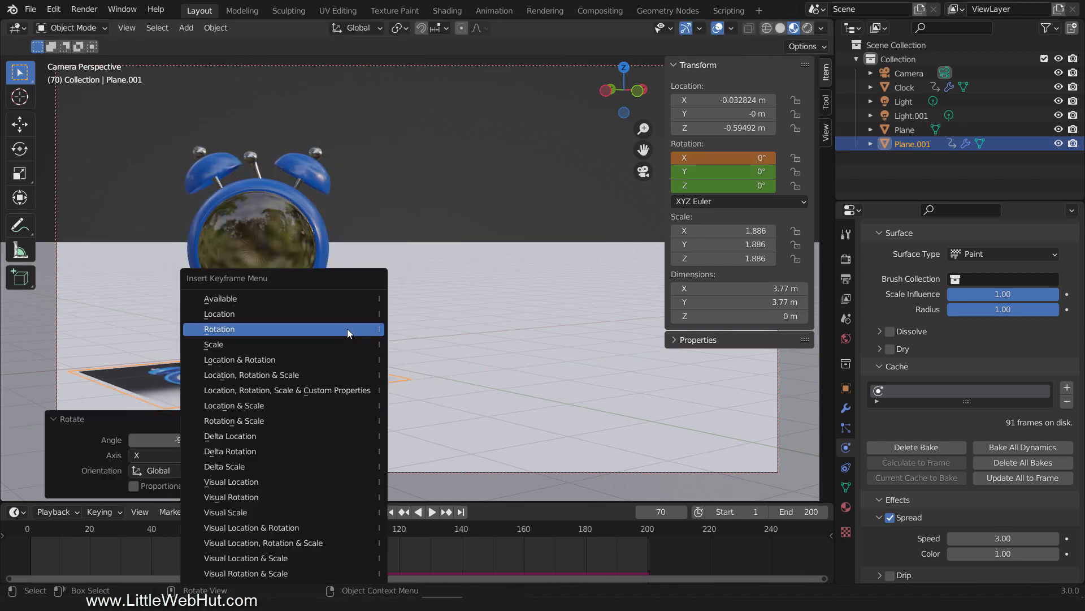
pyautogui.click(348, 328)
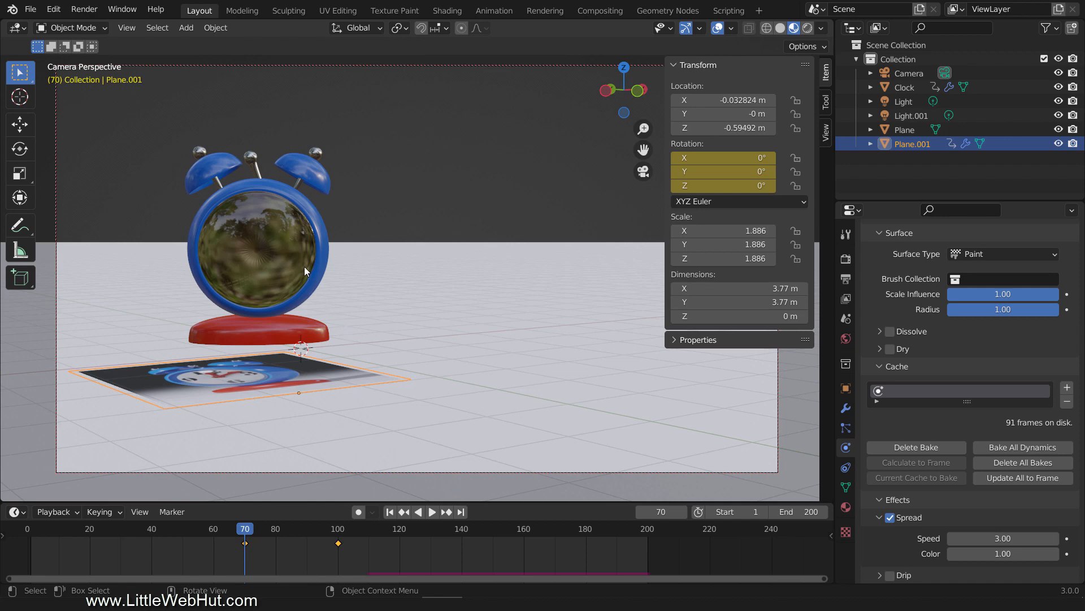
# - At frame 100, turn off the clock's visibility in viewports and renders and keyframe both settings
pyautogui.click(297, 252)
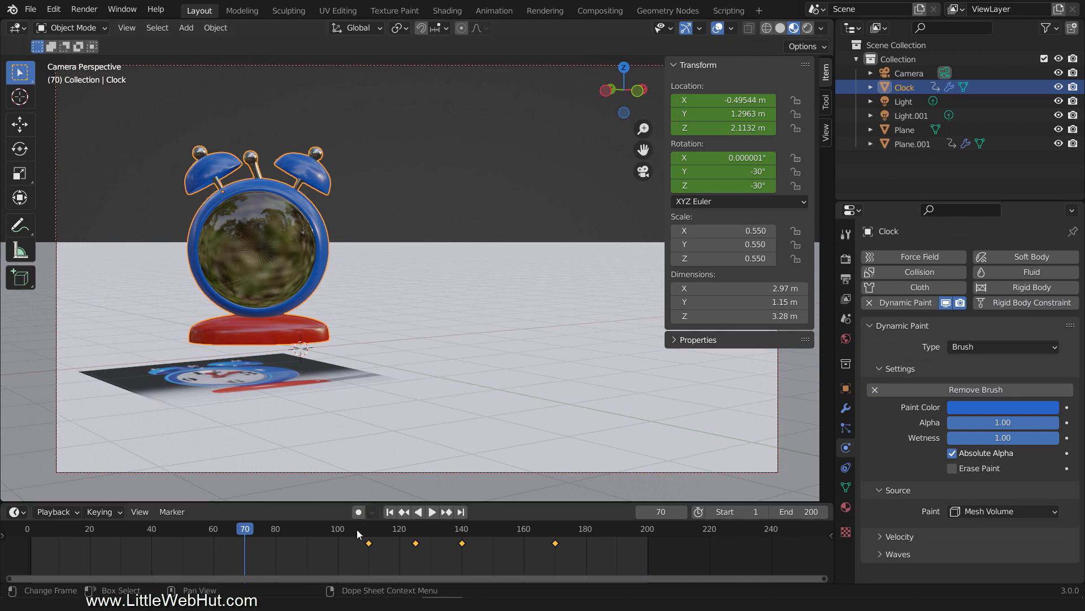
pyautogui.click(338, 531)
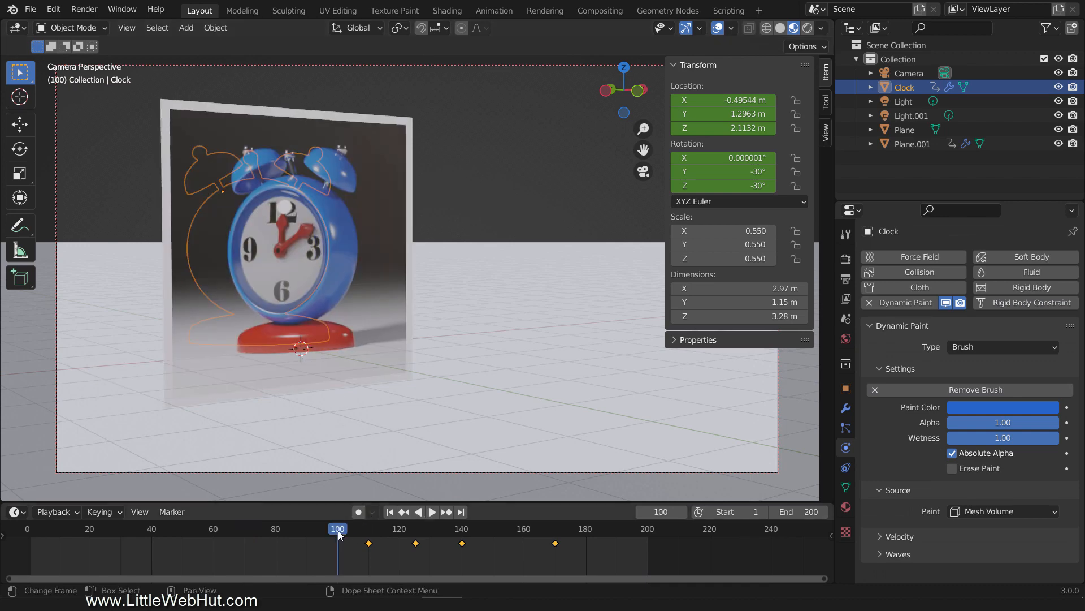
pyautogui.click(846, 389)
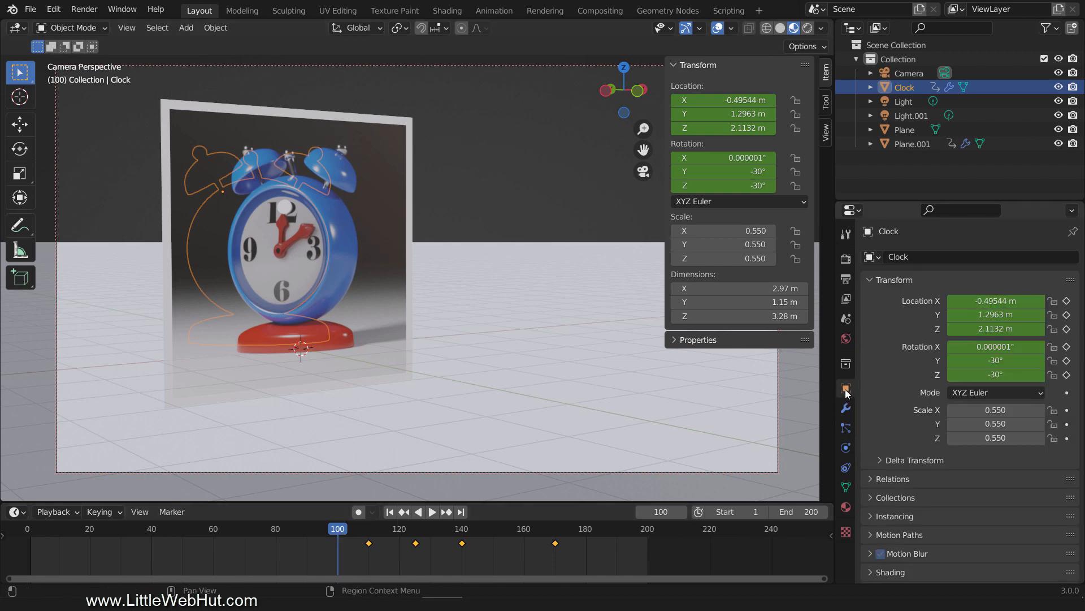
pyautogui.scroll(-7, 878, 371)
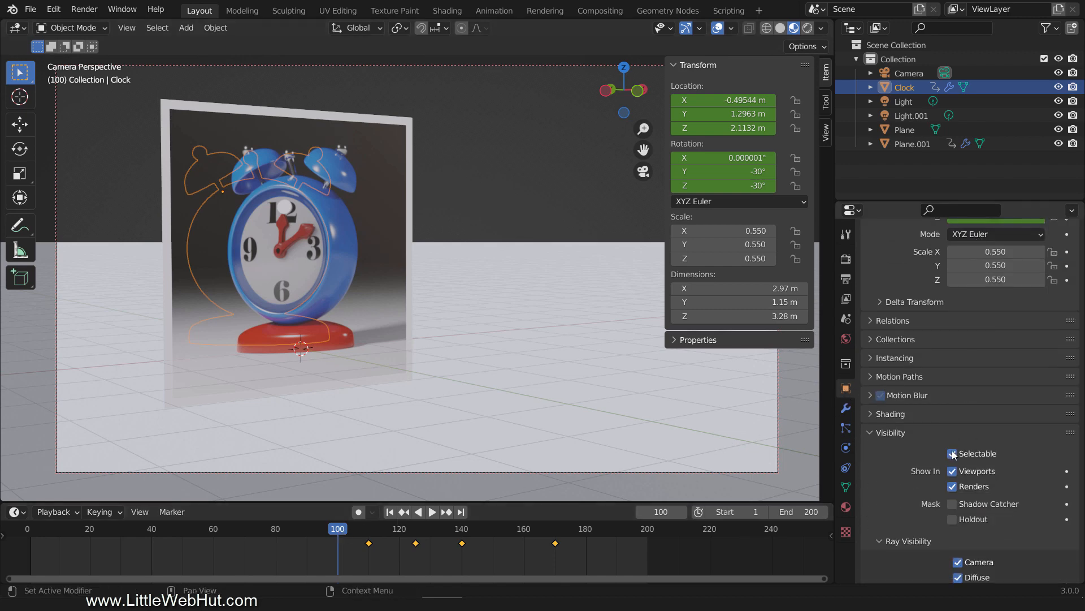
pyautogui.scroll(-2, 954, 454)
pyautogui.click(952, 425)
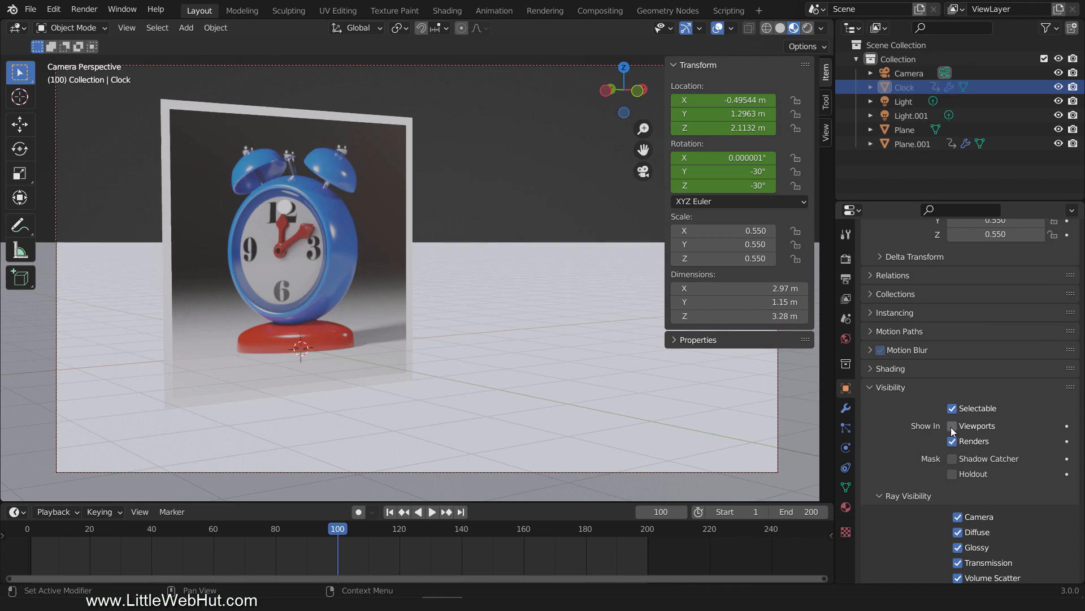
pyautogui.click(952, 441)
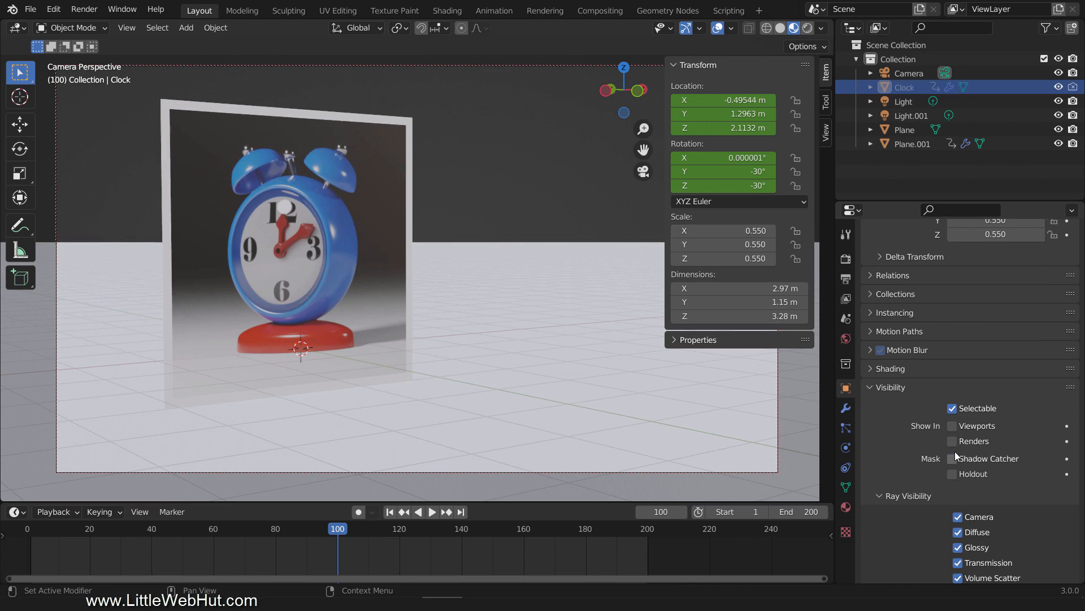
pyautogui.click(1067, 425)
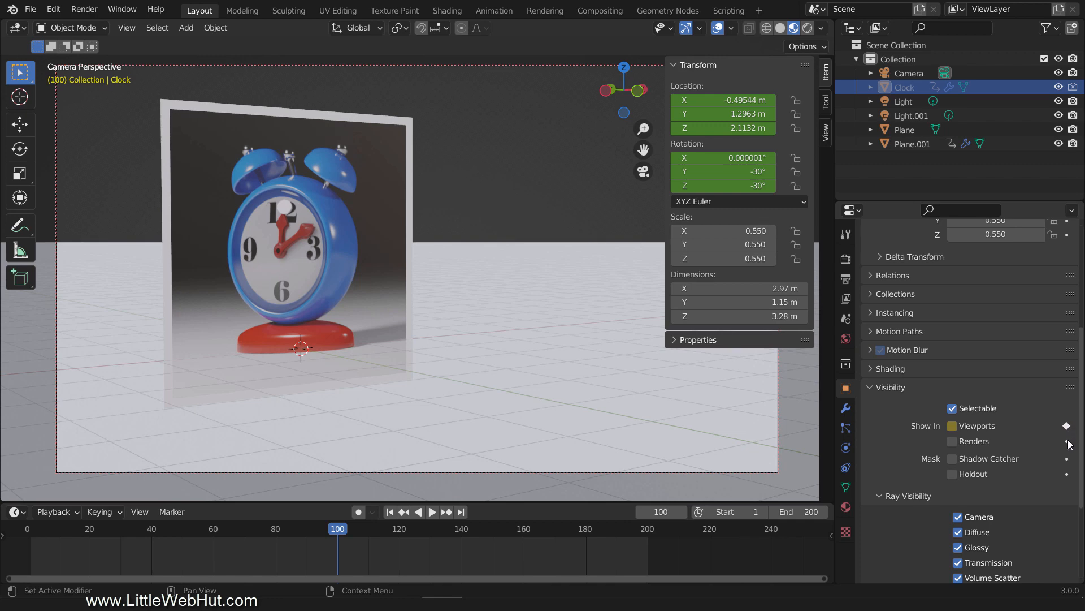
pyautogui.click(1067, 441)
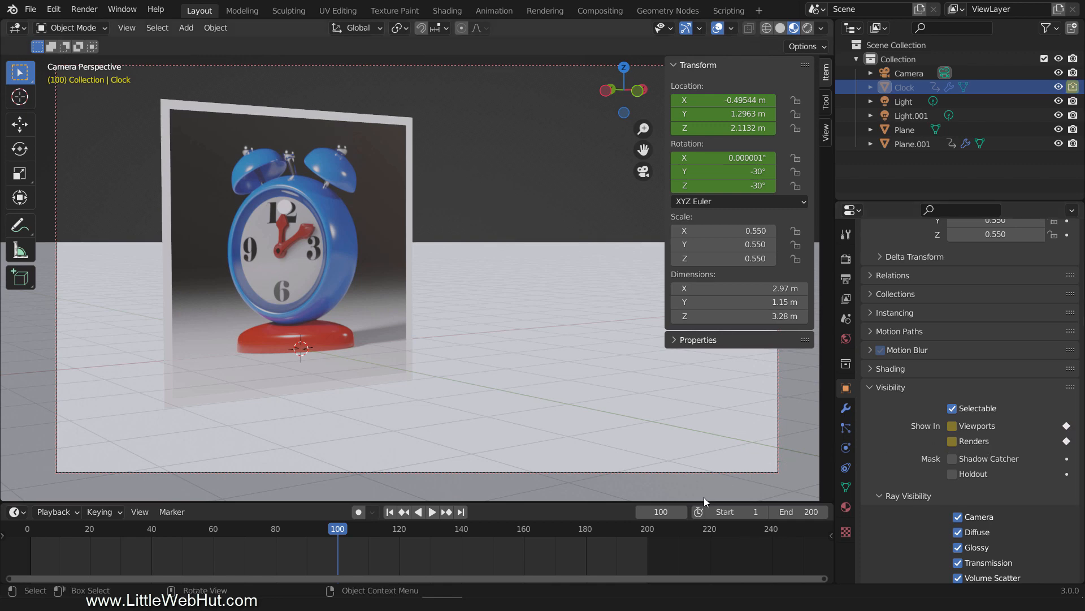
# - At frame 101, turn the clock's viewport and render visibility on and keyframe both settings
pyautogui.click(684, 512)
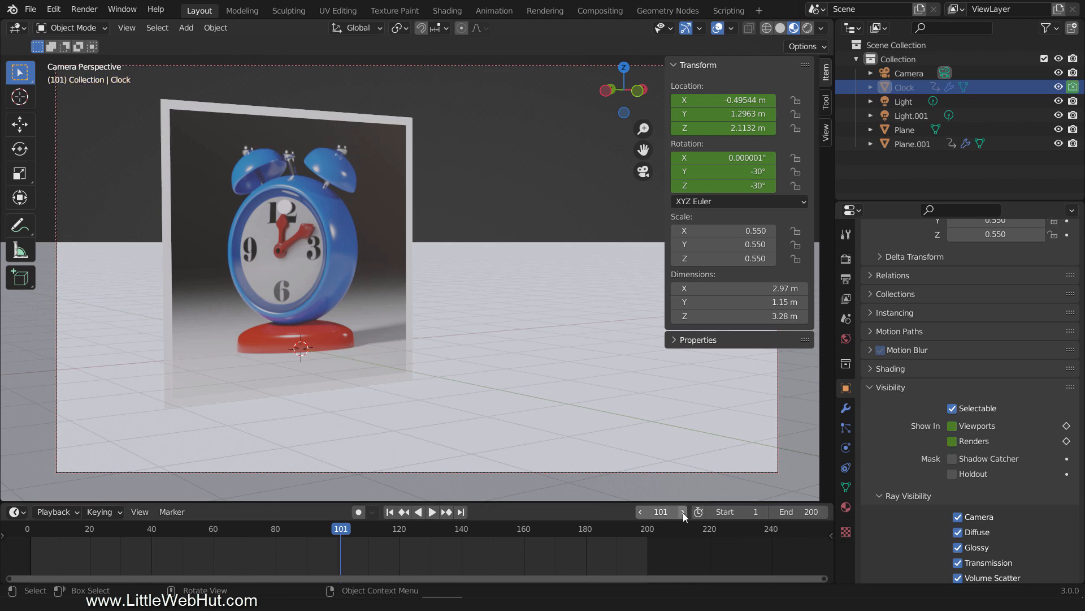
pyautogui.click(952, 427)
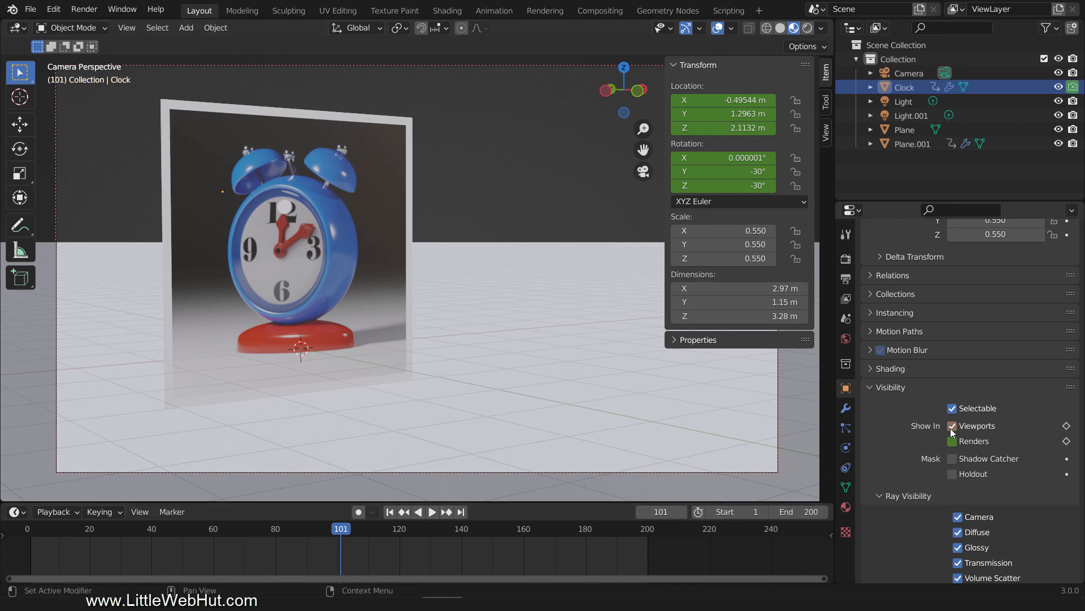
pyautogui.click(952, 441)
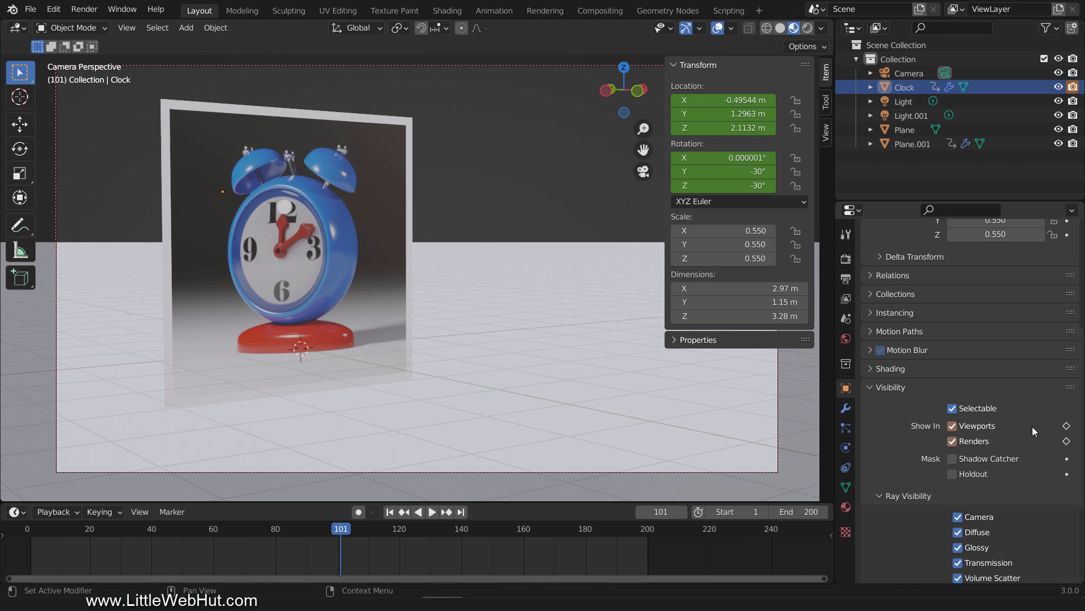
pyautogui.click(1067, 426)
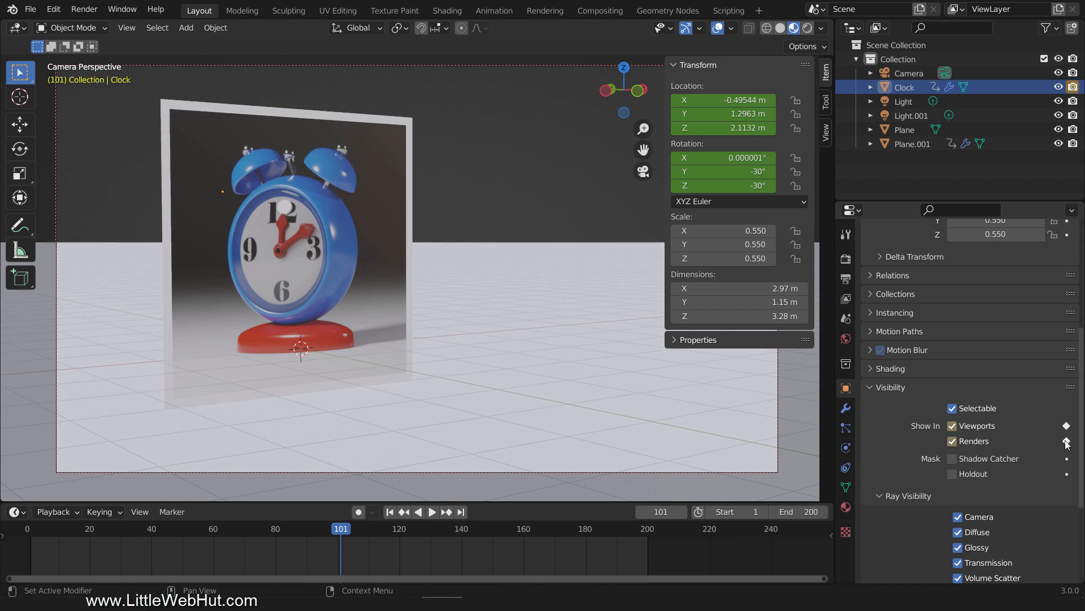
pyautogui.click(1066, 441)
# - Play the animation from just before frame 100 in a side view to check when the clock appears behind the picture
pyautogui.moveTo(607, 386)
pyautogui.mouseDown(button='middle')
pyautogui.moveTo(573, 375)
pyautogui.moveTo(596, 378)
pyautogui.mouseUp(button='middle')
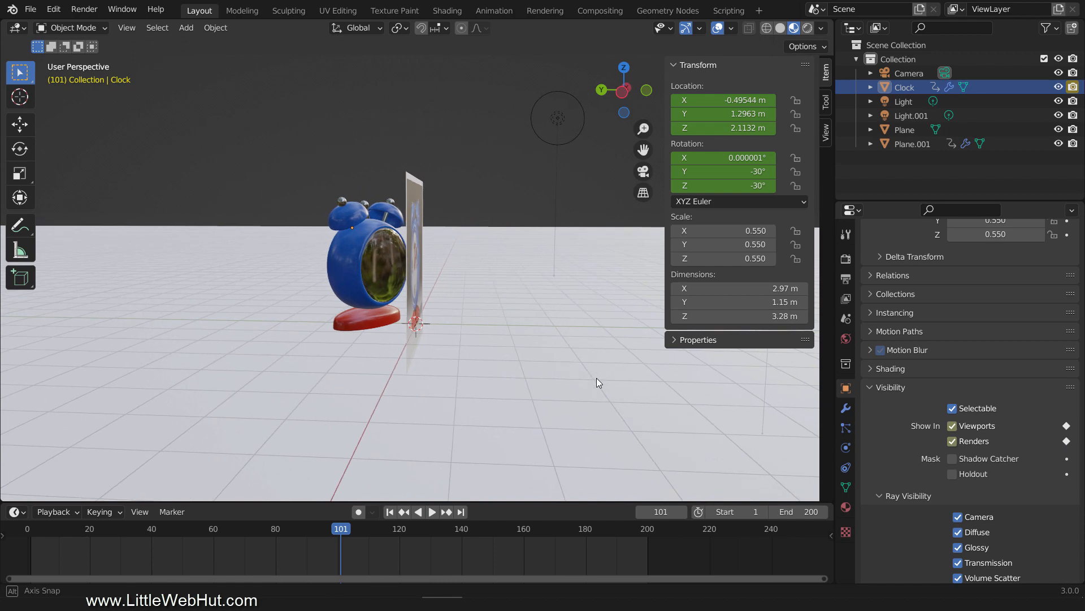
pyautogui.click(323, 534)
pyautogui.click(431, 512)
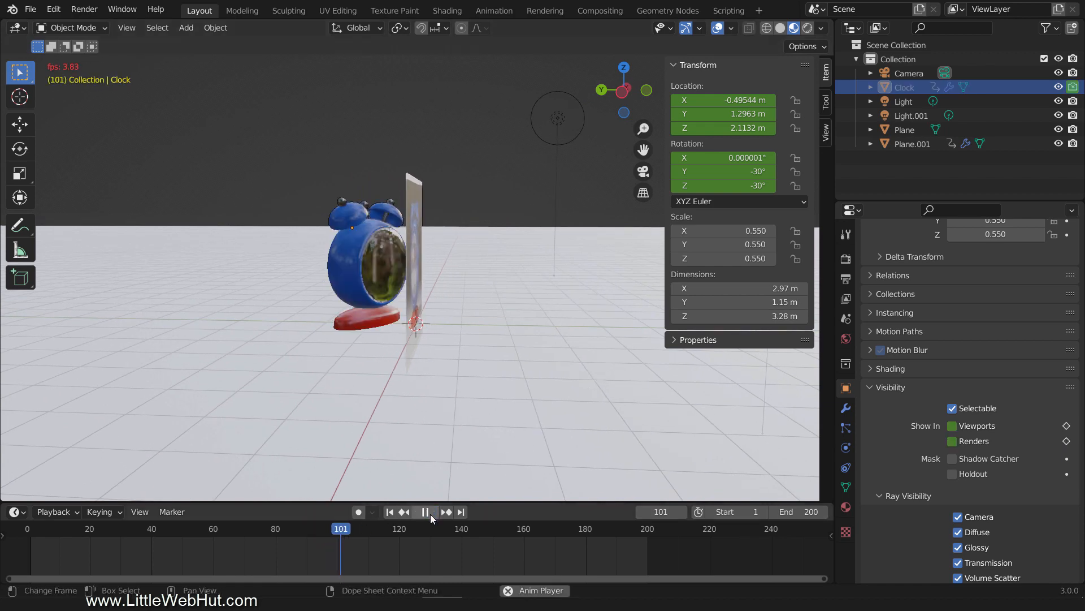
pyautogui.click(427, 511)
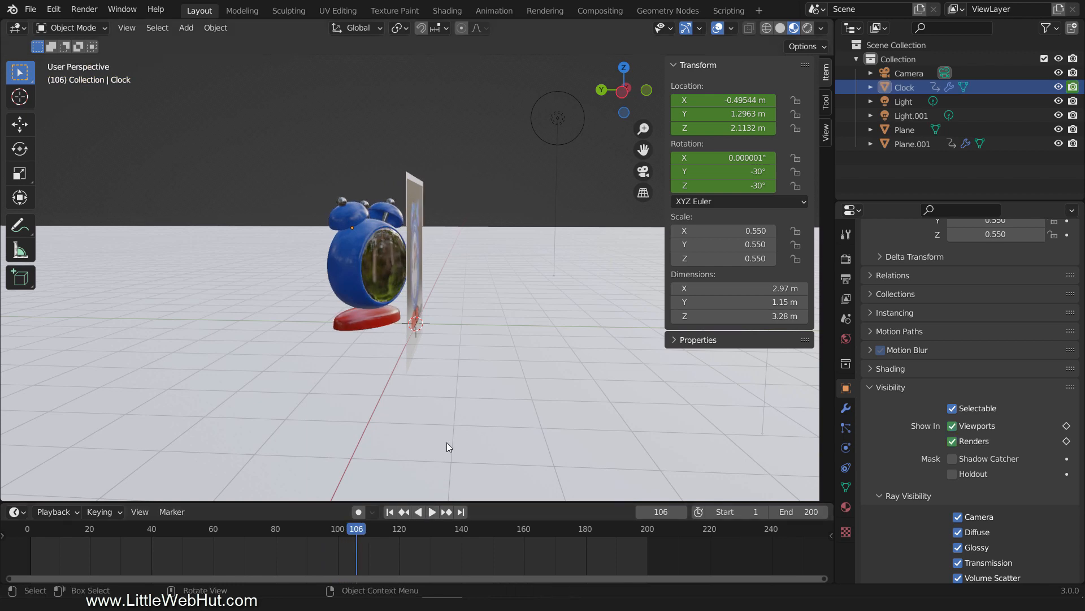
pyautogui.press('KP_0')
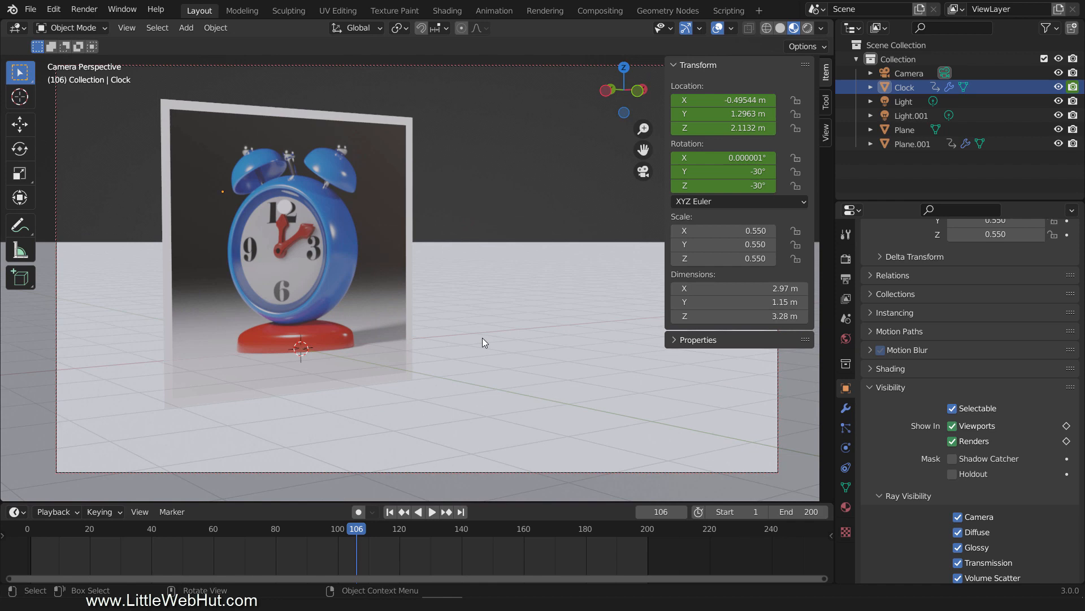
# - Delete the large ground plane and add a cube mesh to replace it
pyautogui.click(483, 338)
pyautogui.press('x')
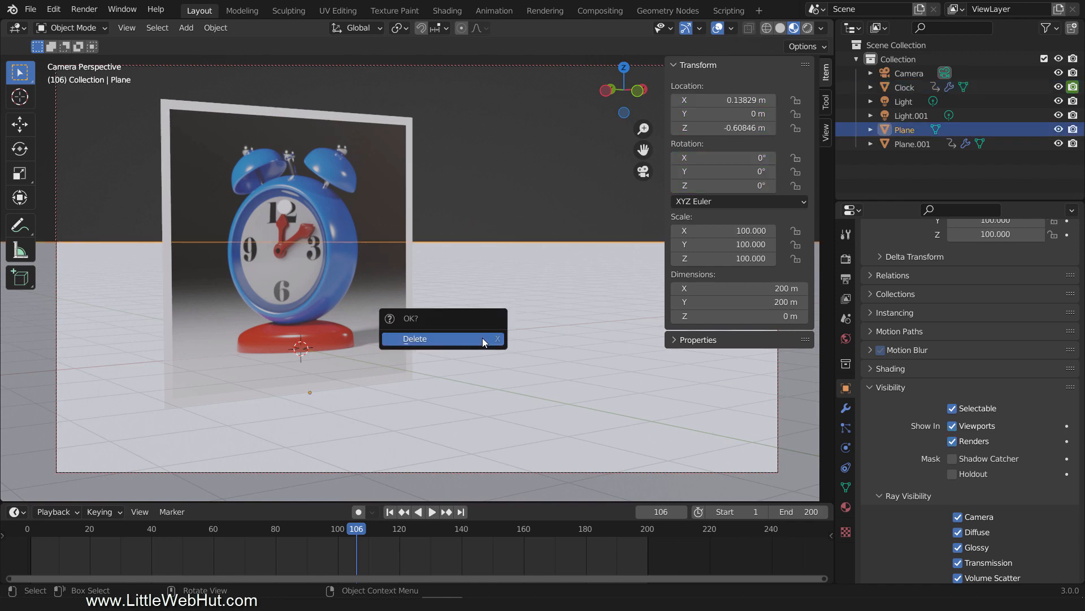
pyautogui.click(483, 338)
pyautogui.hotkey('shift', 'a')
pyautogui.moveTo(484, 340)
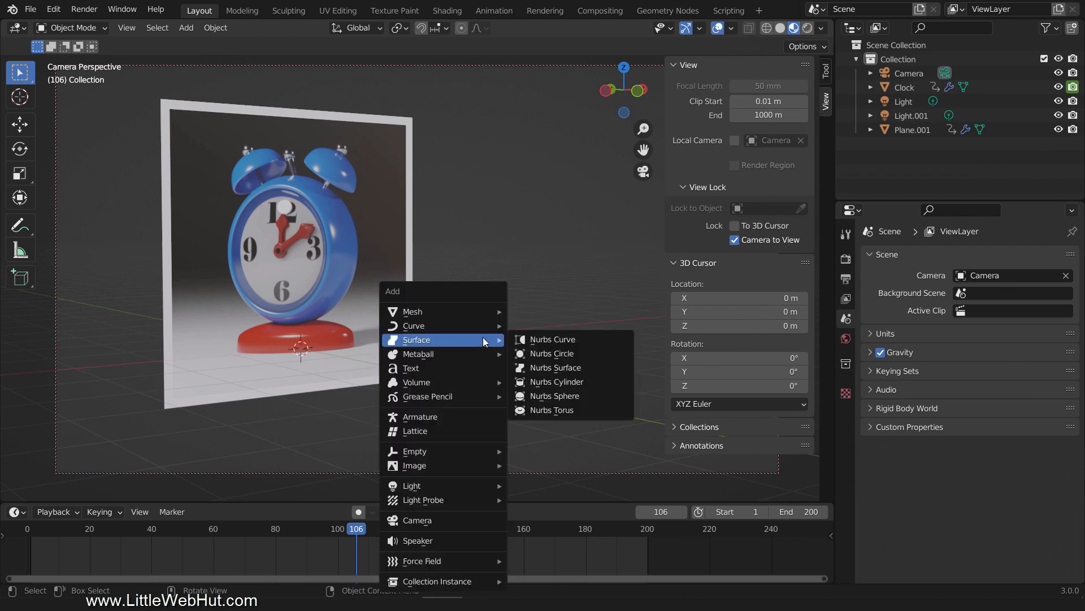
pyautogui.moveTo(487, 310)
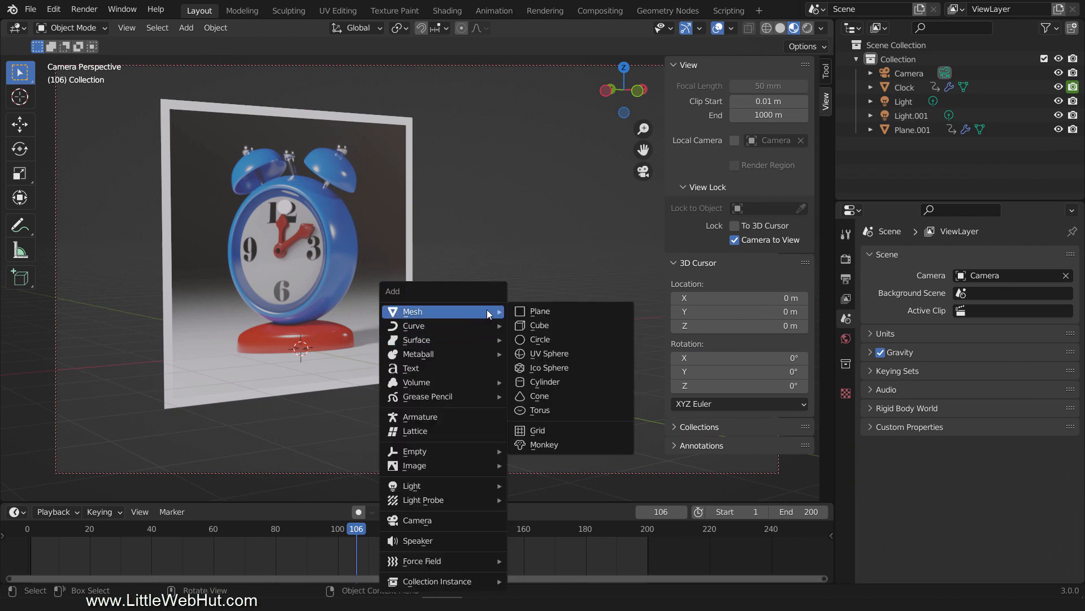
pyautogui.click(561, 324)
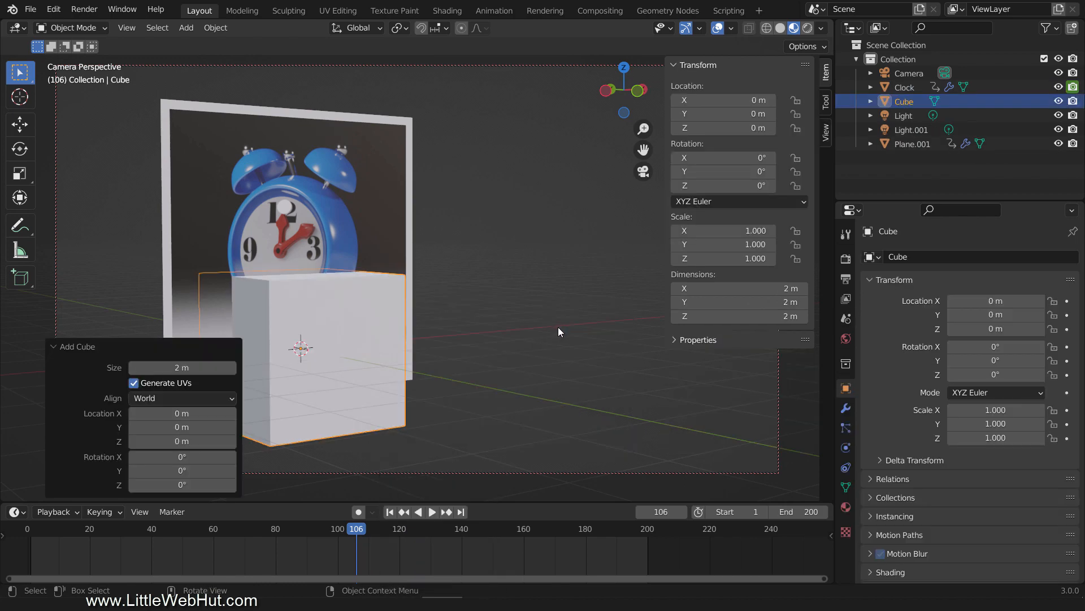
# - Scale the cube by 4 in all directions and flatten it by a factor of 0.04 along the global Z axis
pyautogui.write('s4')
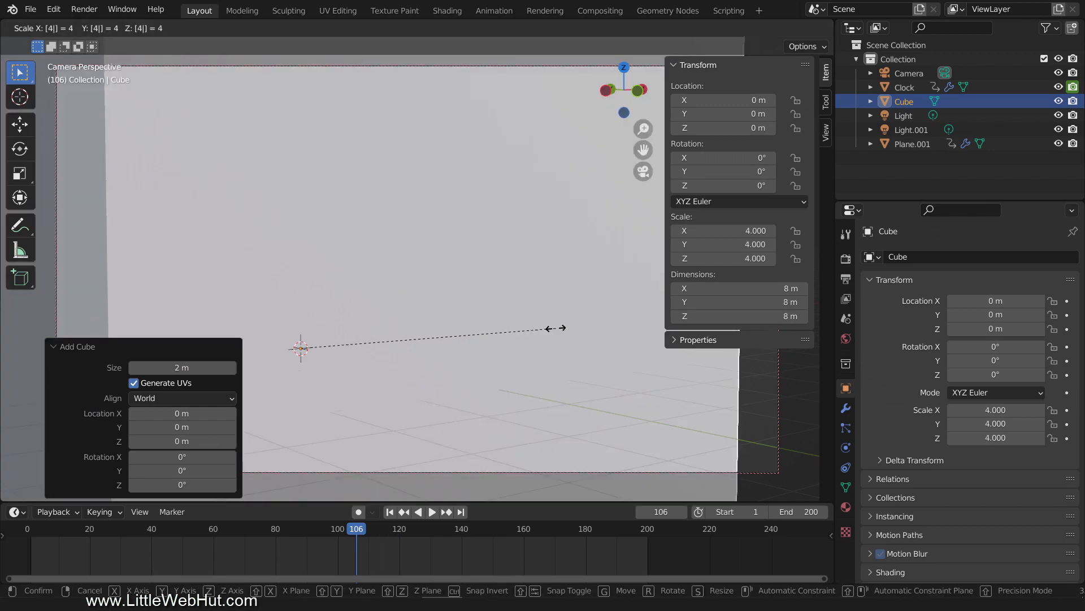
pyautogui.press('Return')
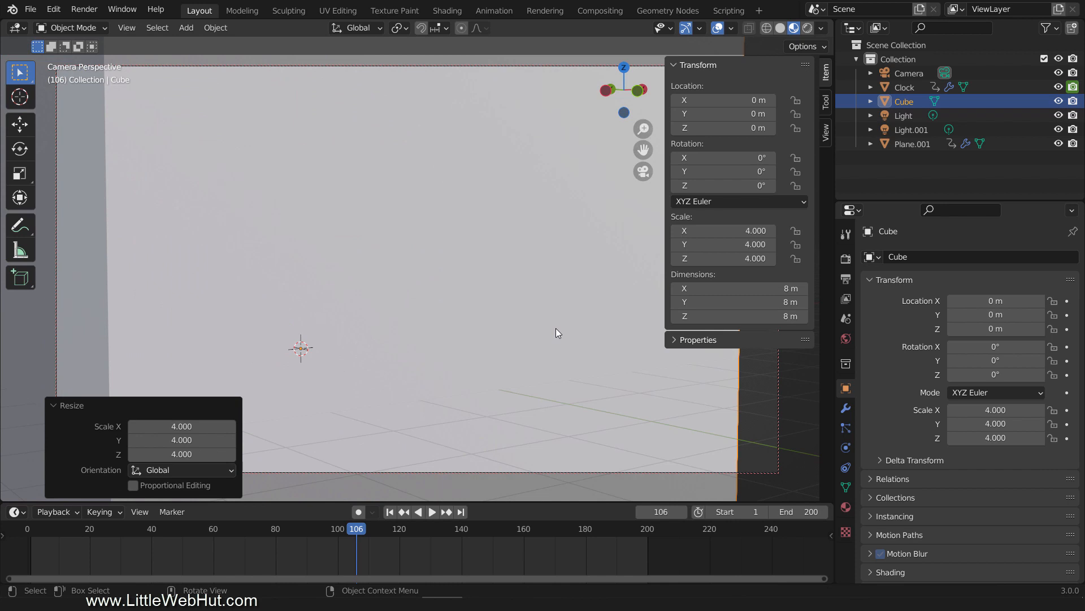
pyautogui.press('s')
pyautogui.write('z')
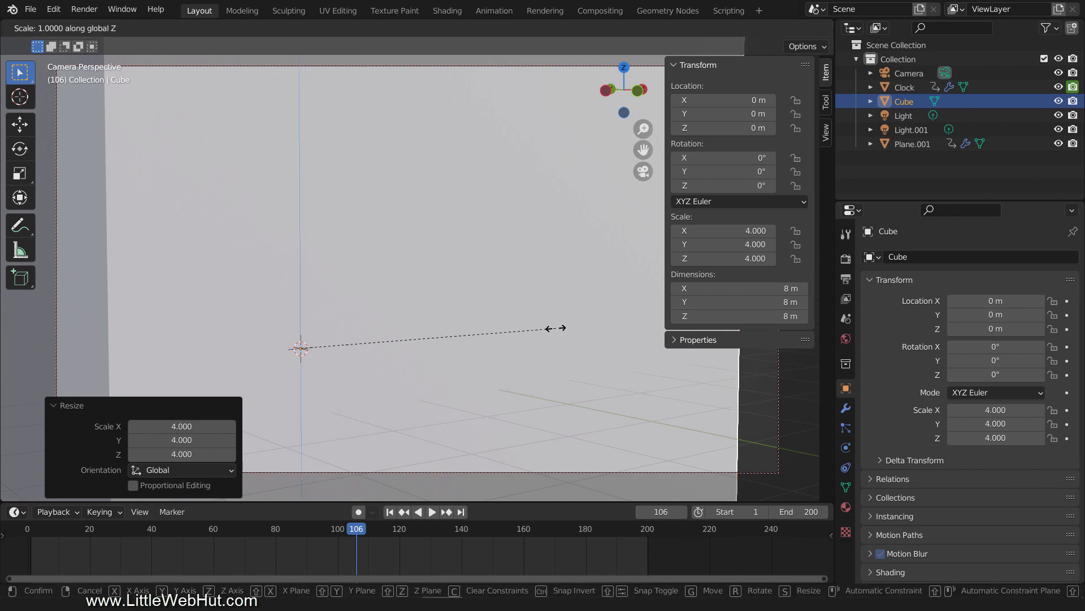
pyautogui.write('.04')
pyautogui.press('Return')
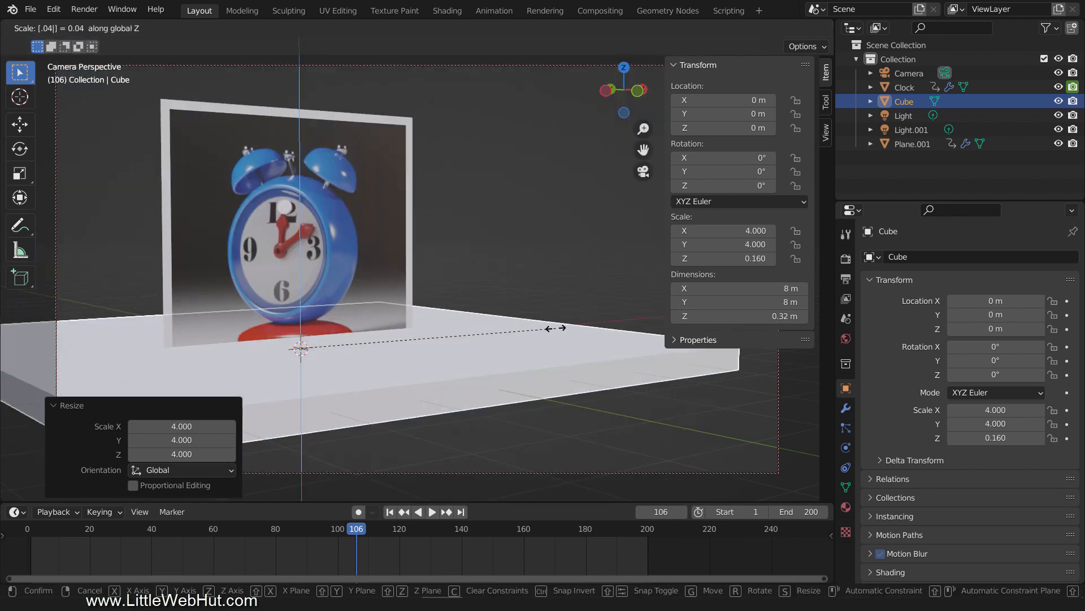
# - In the front view, move the flattened cube down about 0.75 m along Z so its top meets the picture frame's lower edge
pyautogui.press('KP_1')
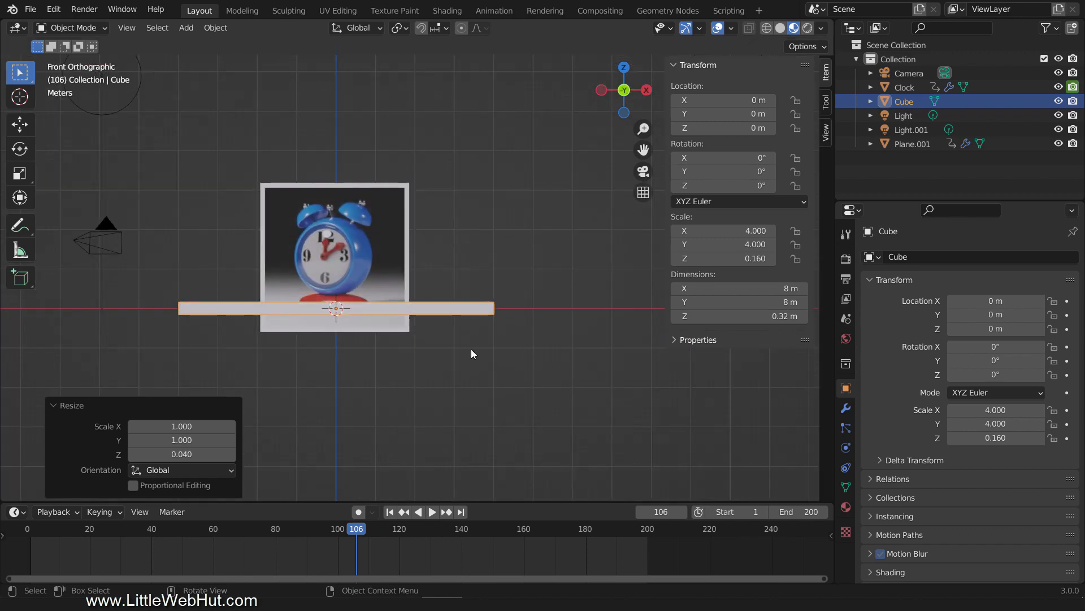
pyautogui.scroll(4, 362, 347)
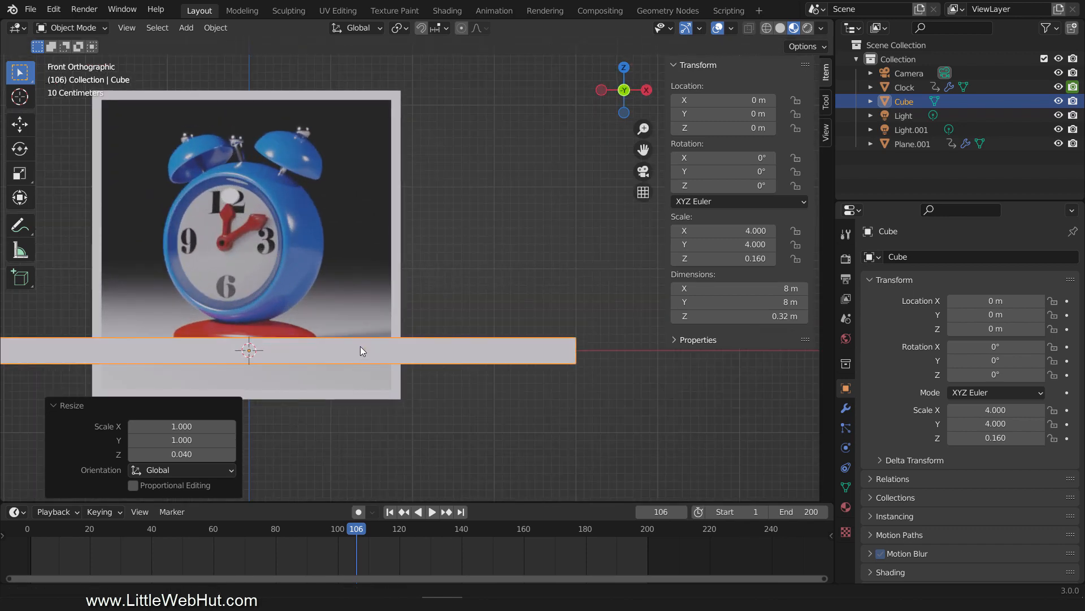
pyautogui.keyDown('shift'); pyautogui.moveTo(360, 346); pyautogui.dragTo(502, 321, button='middle'); pyautogui.keyUp('shift')
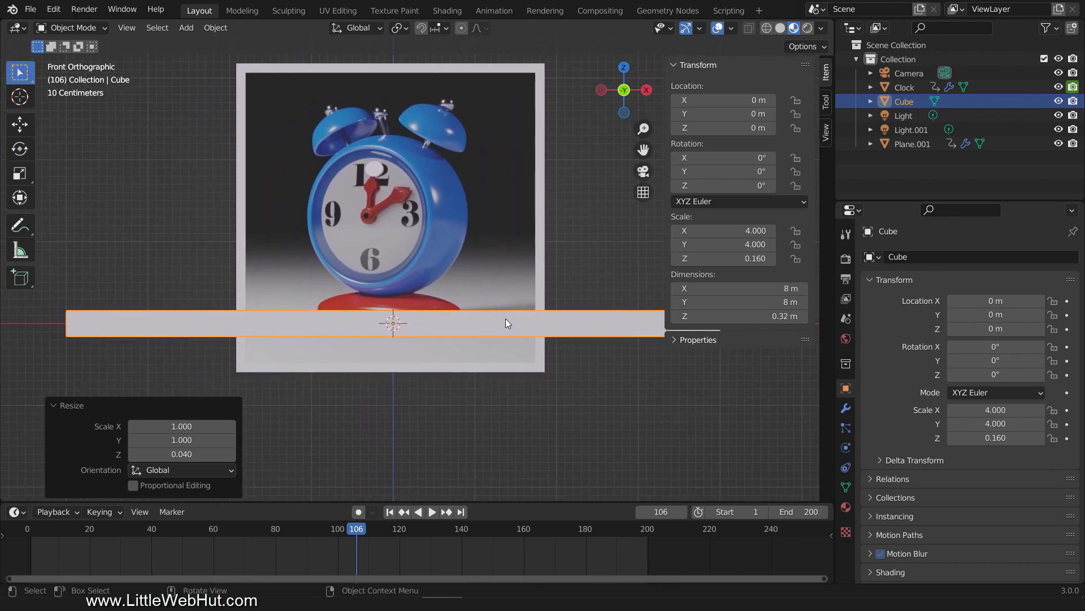
pyautogui.press('g')
pyautogui.press('z')
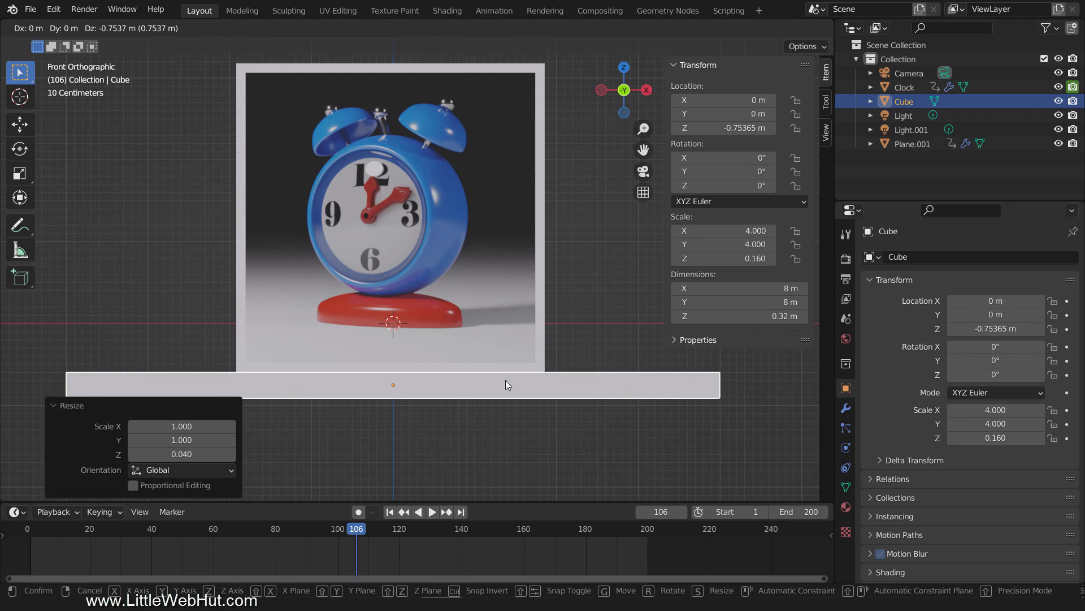
pyautogui.click(505, 381)
pyautogui.press('KP_0')
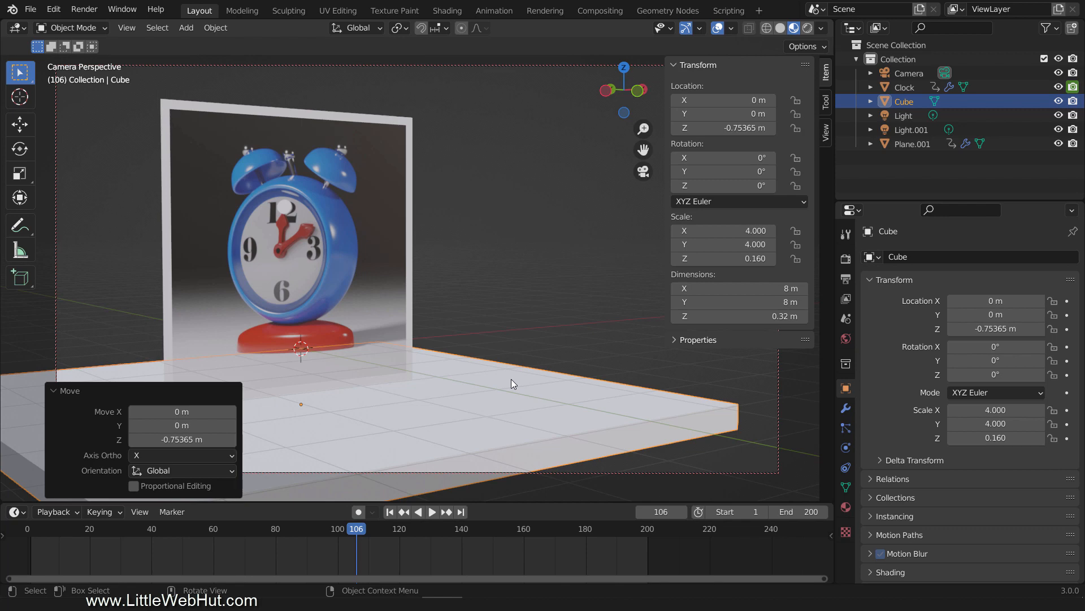
# - Apply the scale of the flattened cube
pyautogui.press('ctrl')
pyautogui.hotkey('ctrl', 'a')
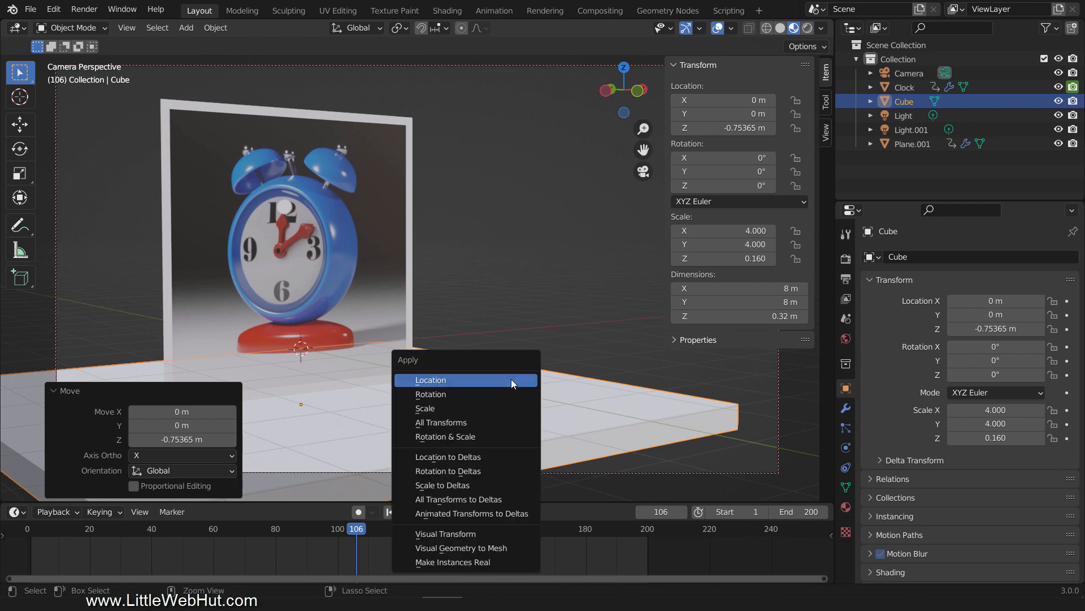
pyautogui.click(503, 408)
# - Add a Bevel modifier to the flattened cube and set its amount to 0.04 m
pyautogui.click(846, 408)
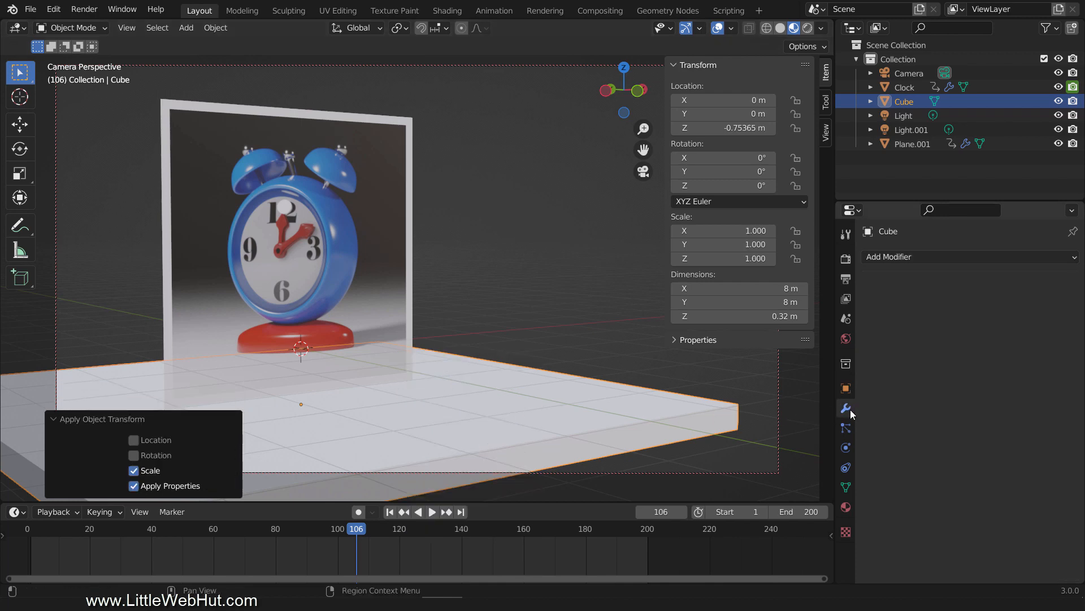
pyautogui.click(939, 254)
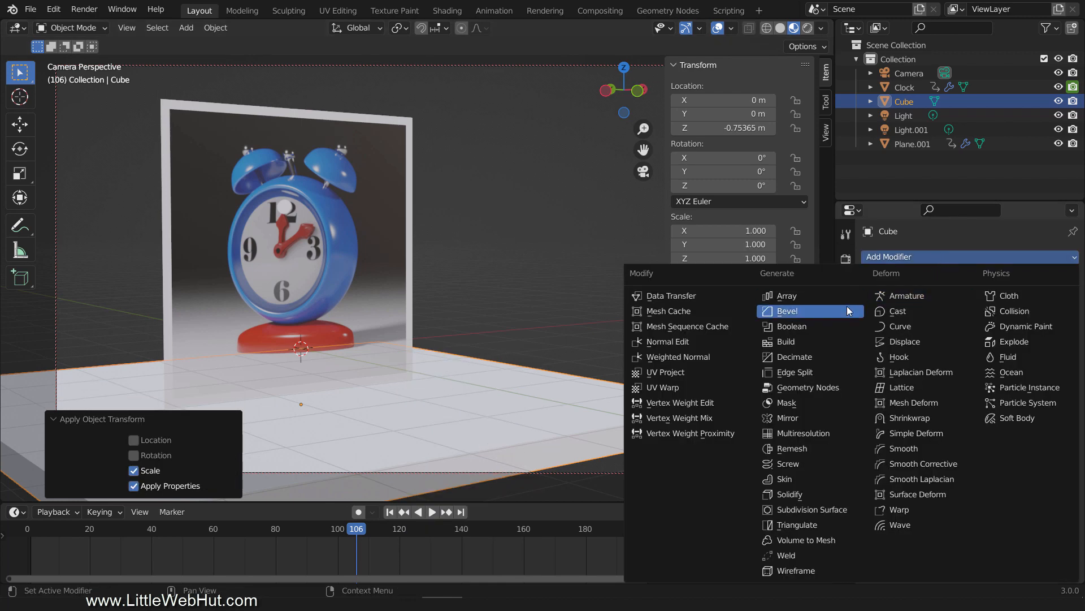
pyautogui.click(830, 310)
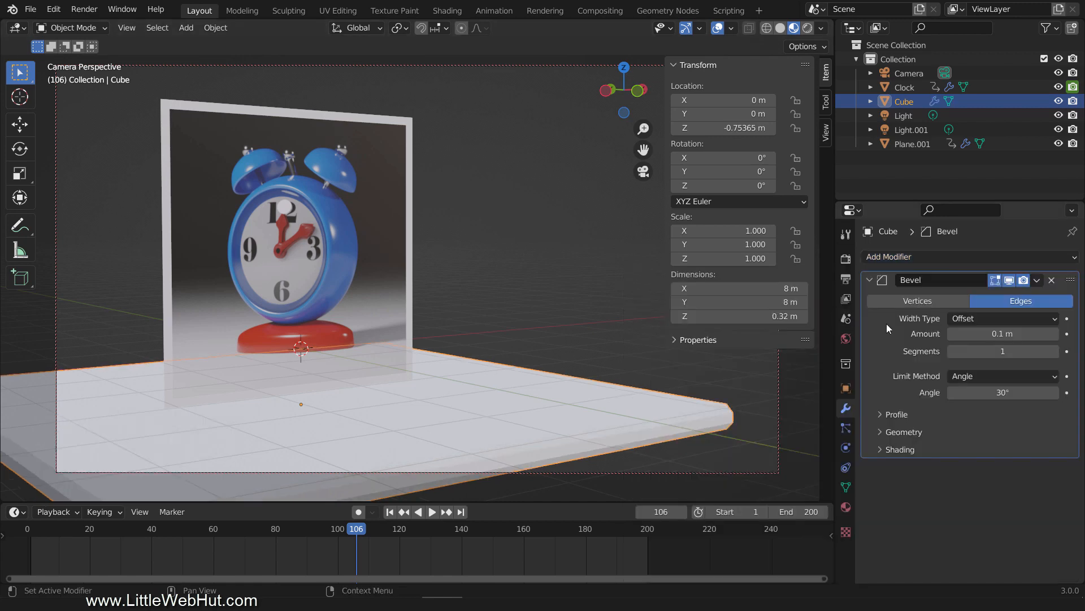
pyautogui.doubleClick(969, 333)
pyautogui.write('0.04')
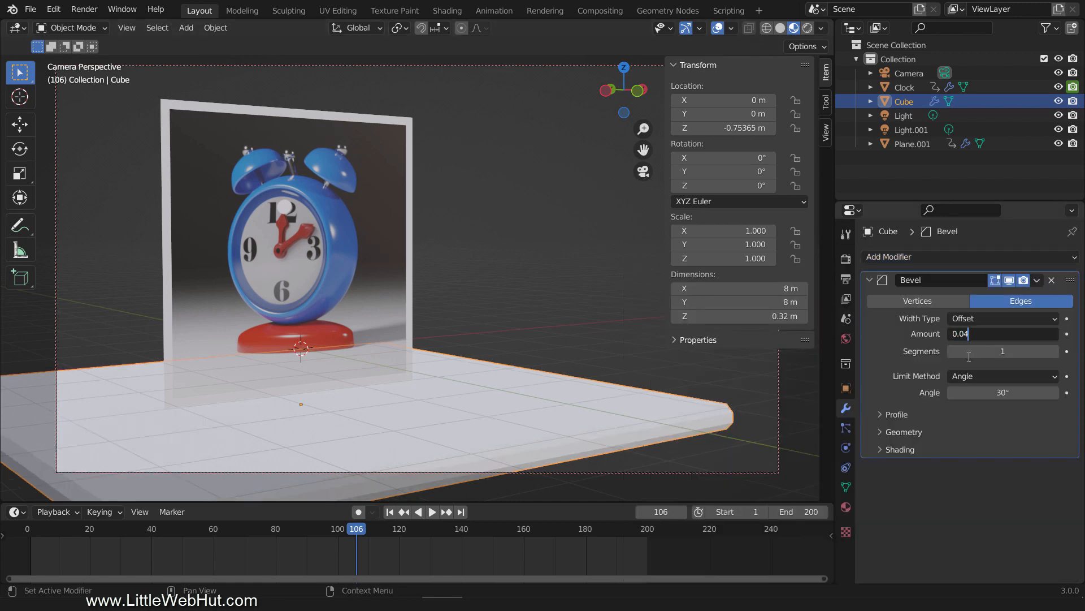
pyautogui.press('Return')
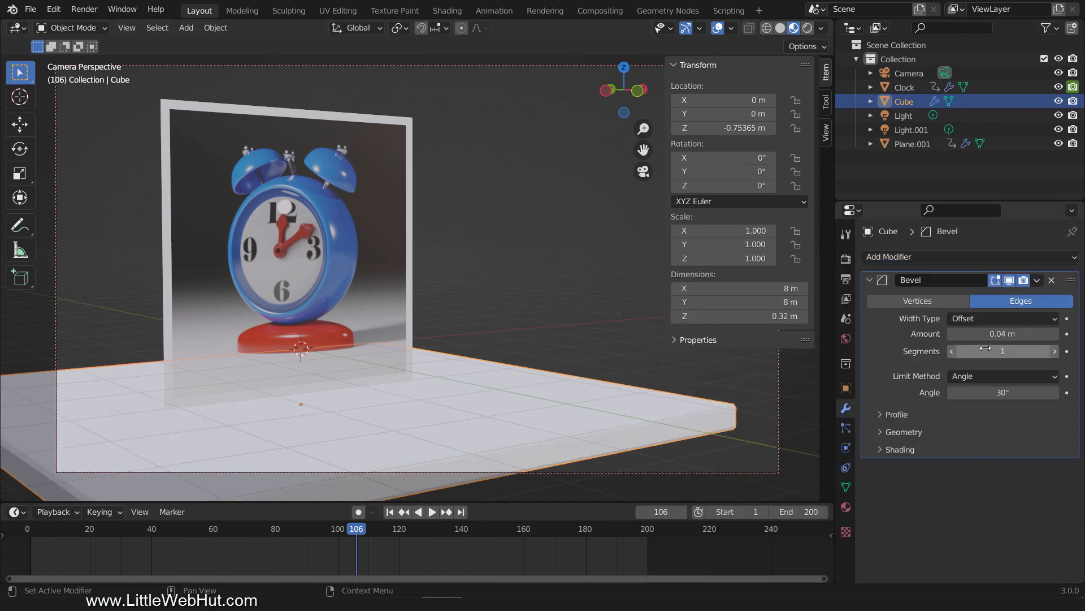
# - Set the slab's Bevel modifier to 3 segments and shade the slab smooth
pyautogui.click(1055, 352)
pyautogui.click(1054, 352)
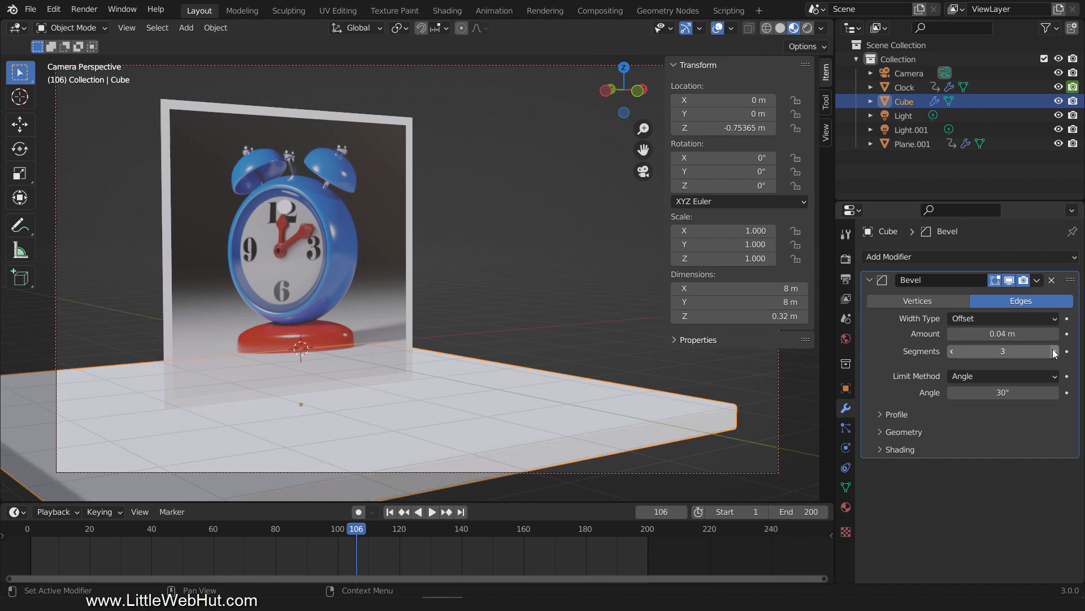
pyautogui.rightClick(669, 414)
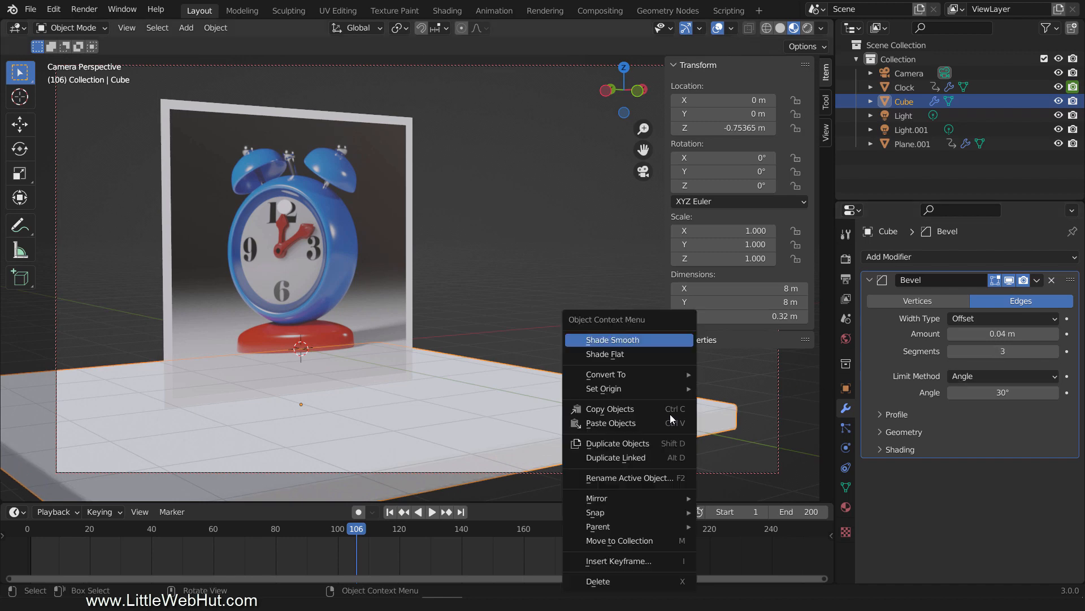
pyautogui.click(674, 337)
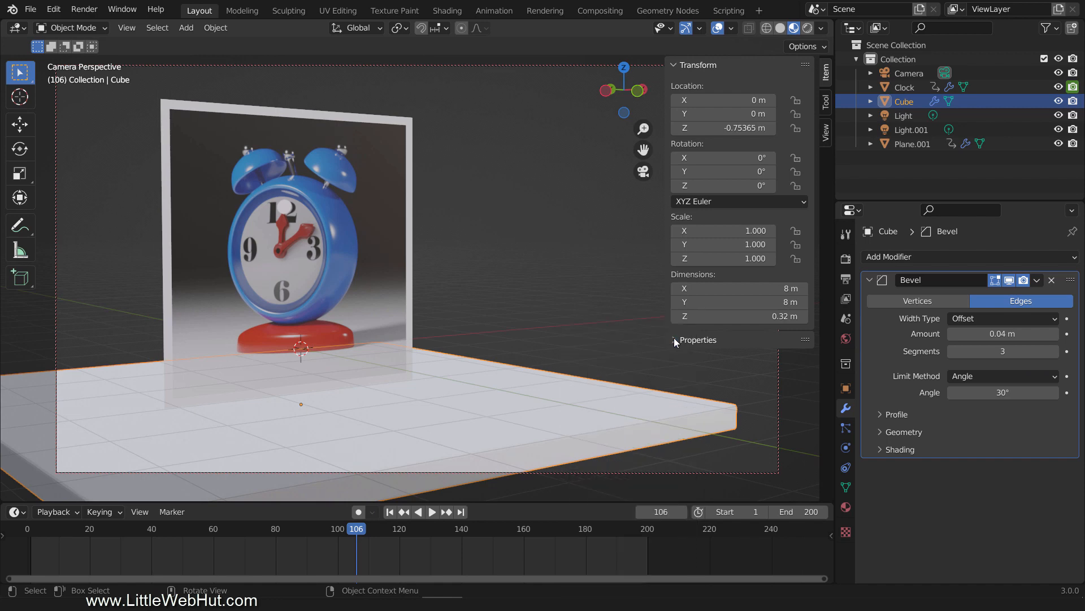
# - Give the slab a new material with wood_texture_seamless.jpg as the image texture for its base color
pyautogui.click(844, 508)
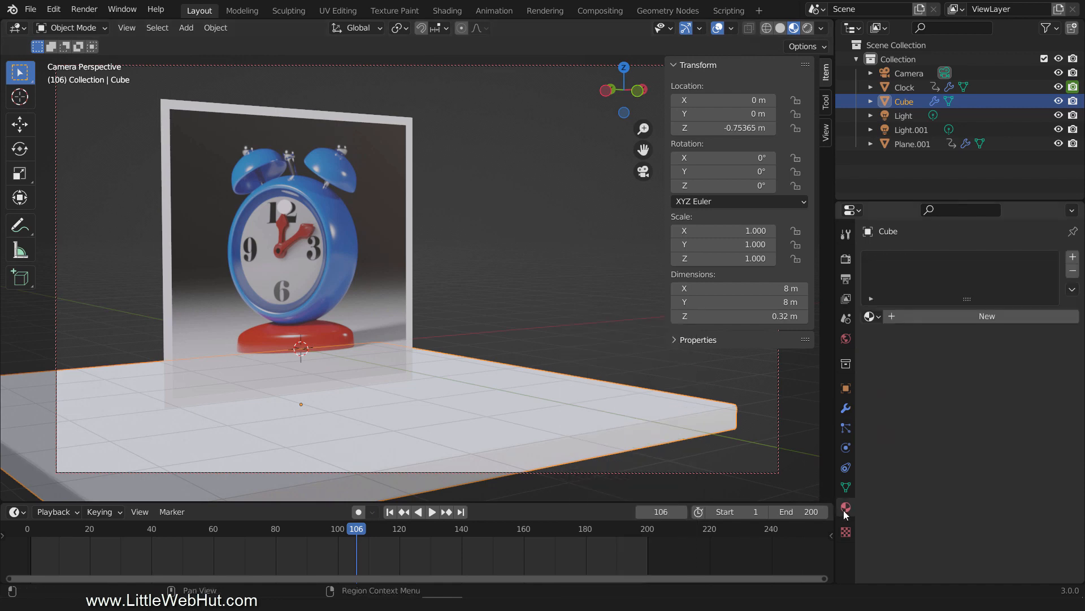
pyautogui.click(1012, 317)
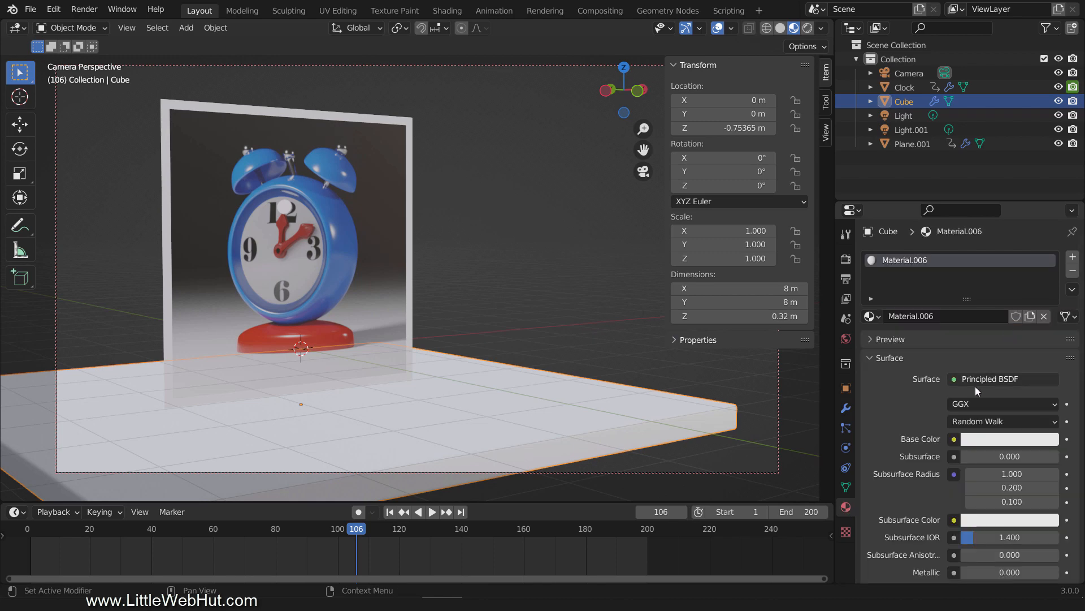
pyautogui.click(954, 439)
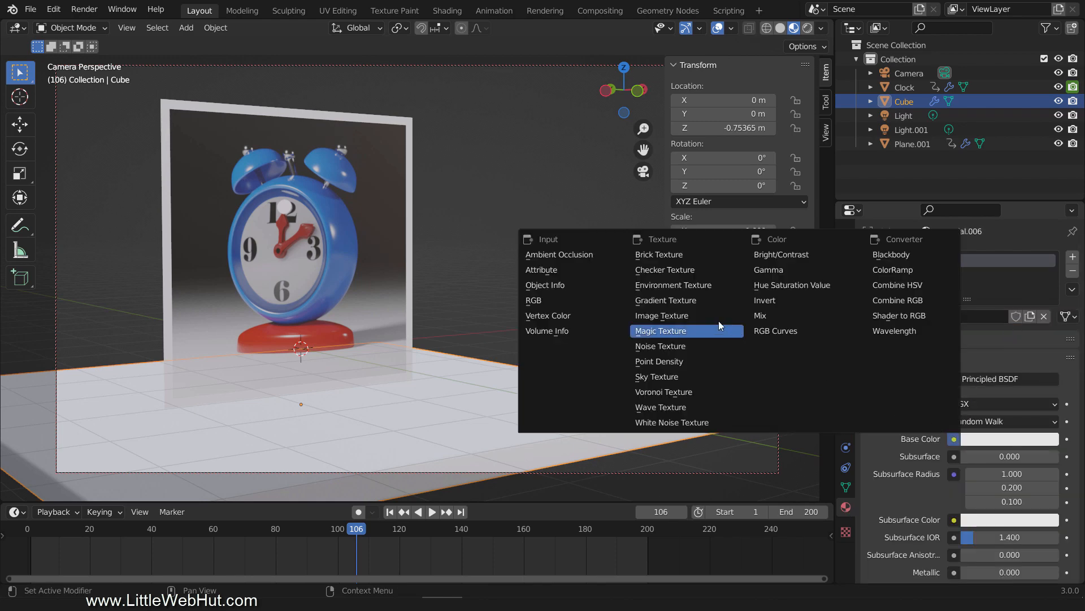
pyautogui.click(700, 316)
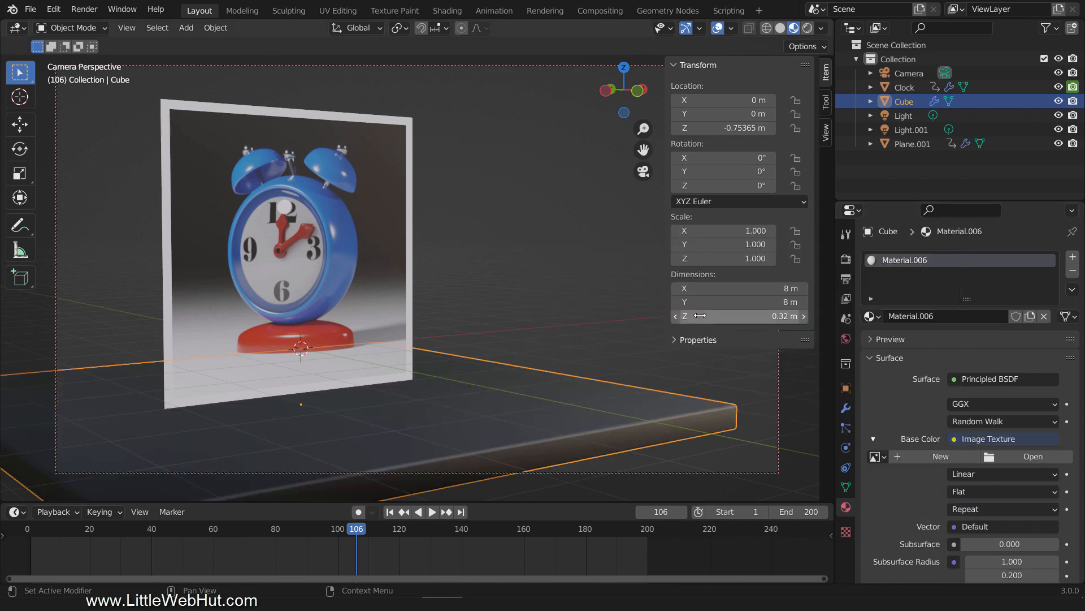
pyautogui.click(1023, 455)
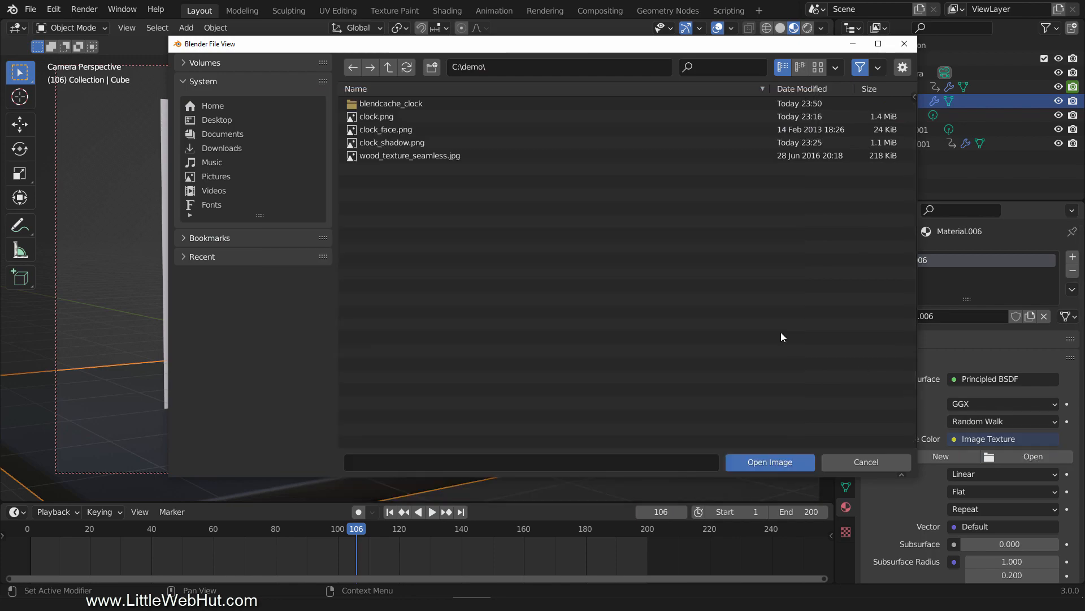
pyautogui.click(423, 157)
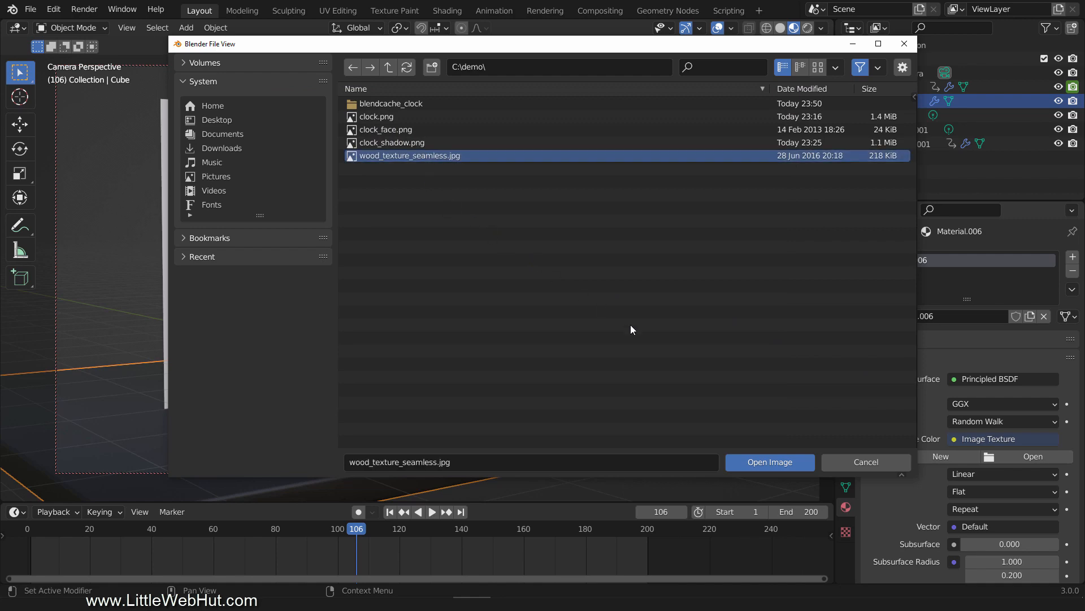
pyautogui.click(798, 463)
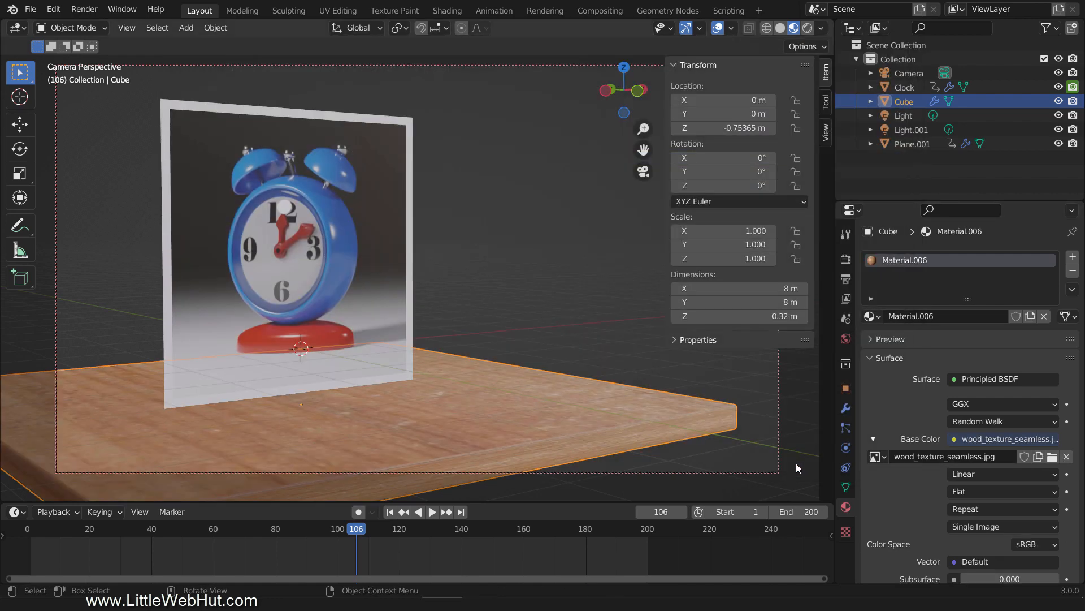
# - Set the roughness of the slab's wood material to 0.2
pyautogui.scroll(-8, 936, 468)
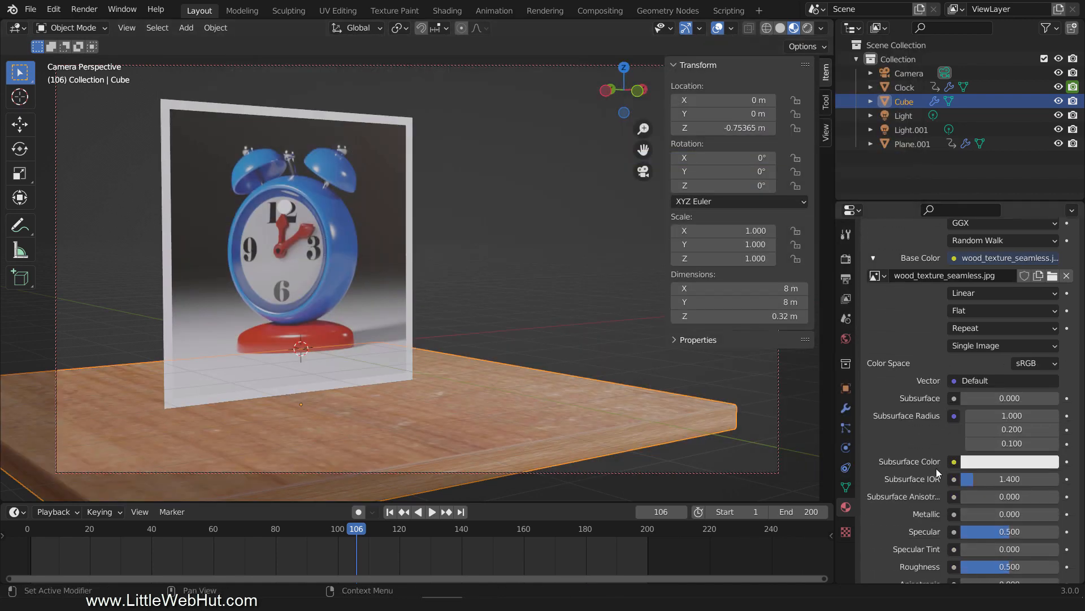
pyautogui.click(995, 566)
pyautogui.write('0.')
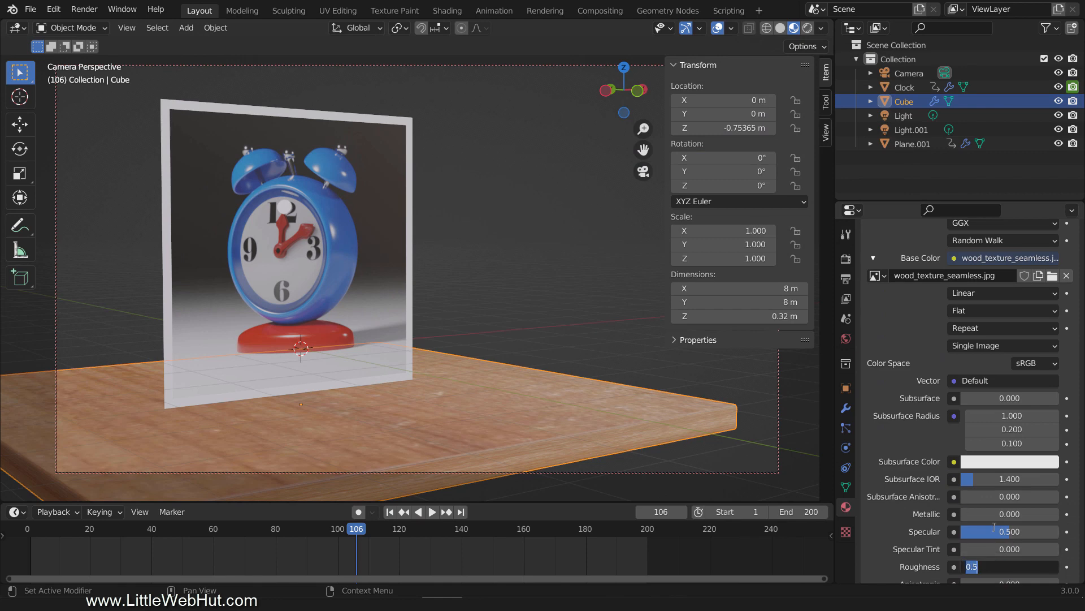
pyautogui.write('2')
pyautogui.press('Return')
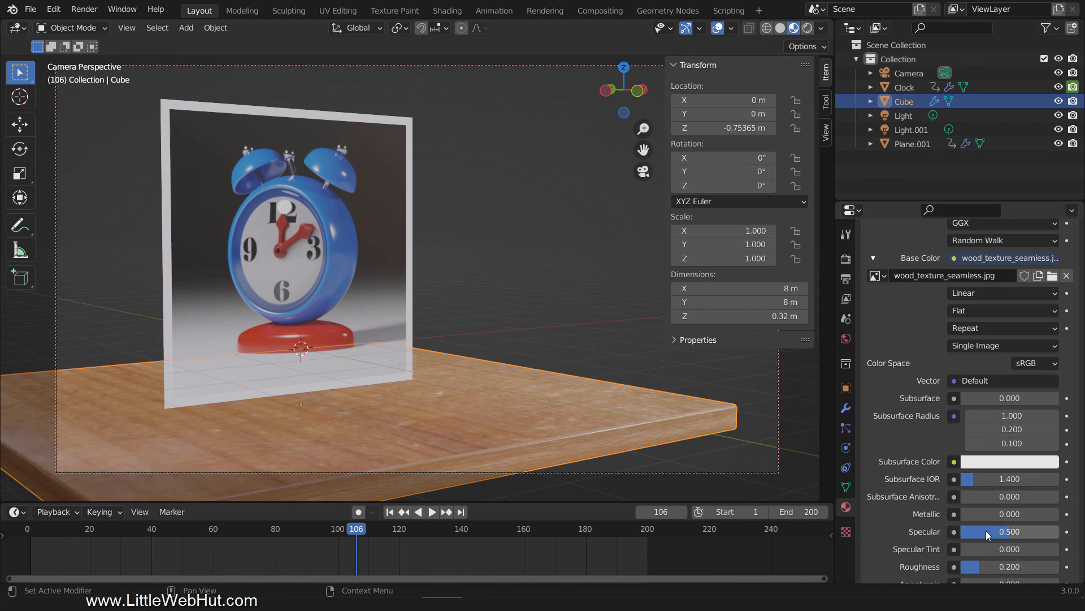
# - At frame 70, raise the picture plane 0.03 m along the global Z axis so it clears the slab
pyautogui.click(385, 275)
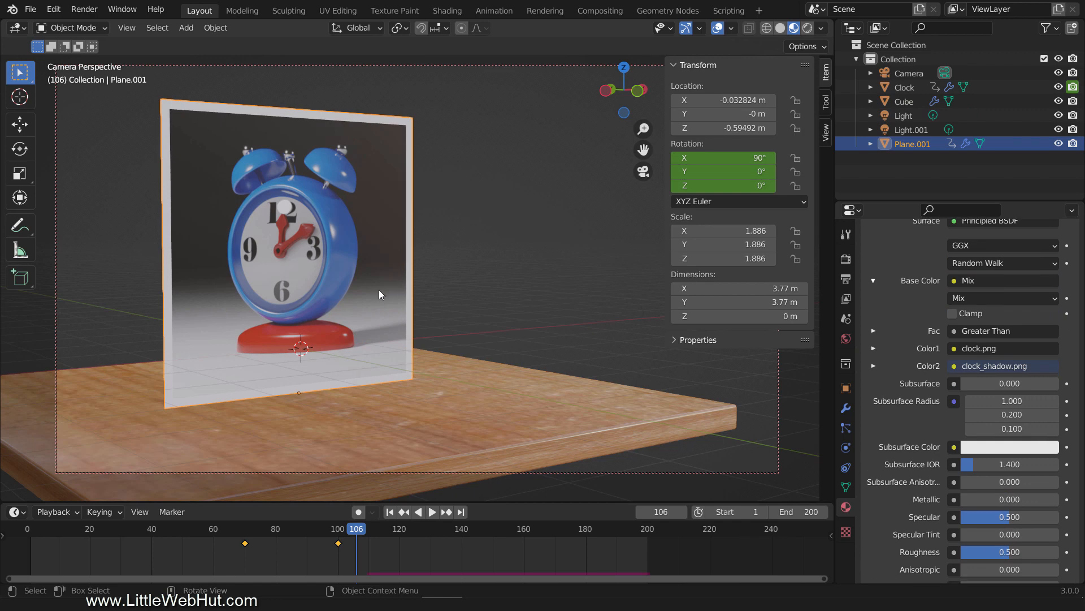
pyautogui.click(245, 532)
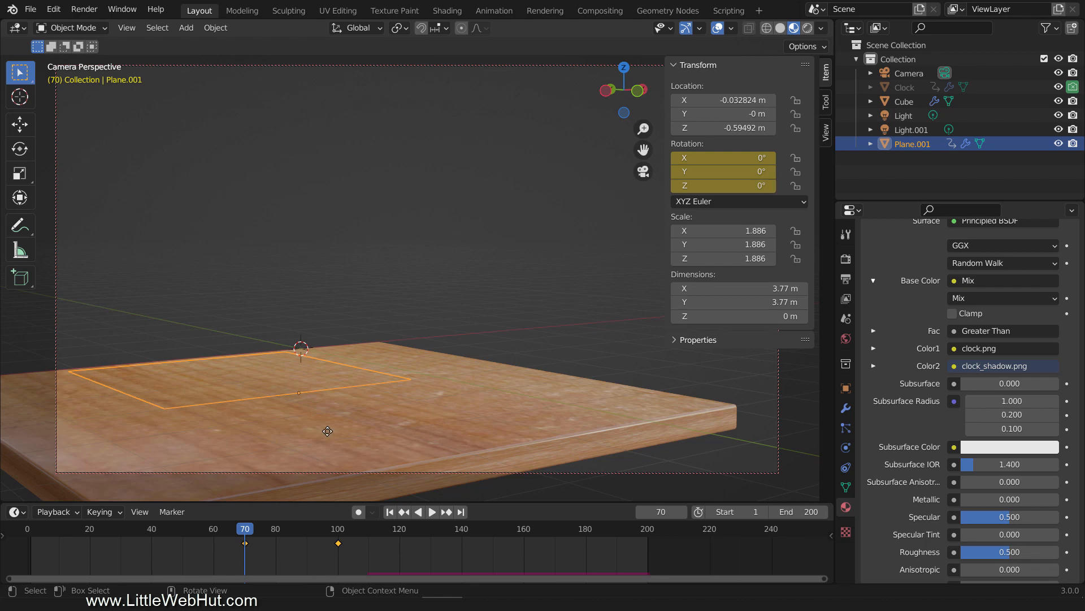
pyautogui.press('g')
pyautogui.write('z')
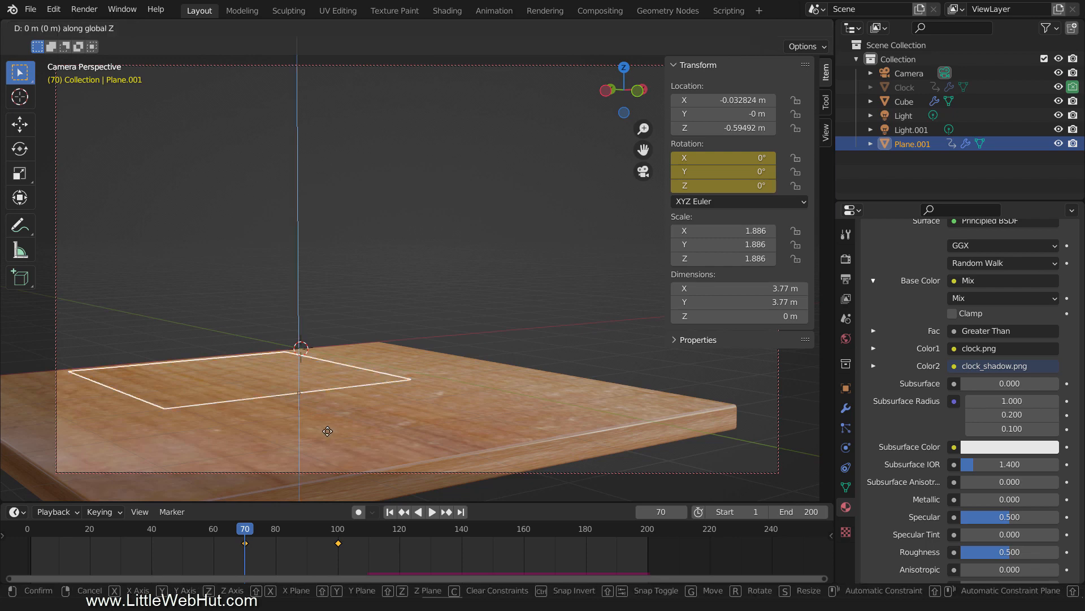
pyautogui.write('.03')
pyautogui.press('Return')
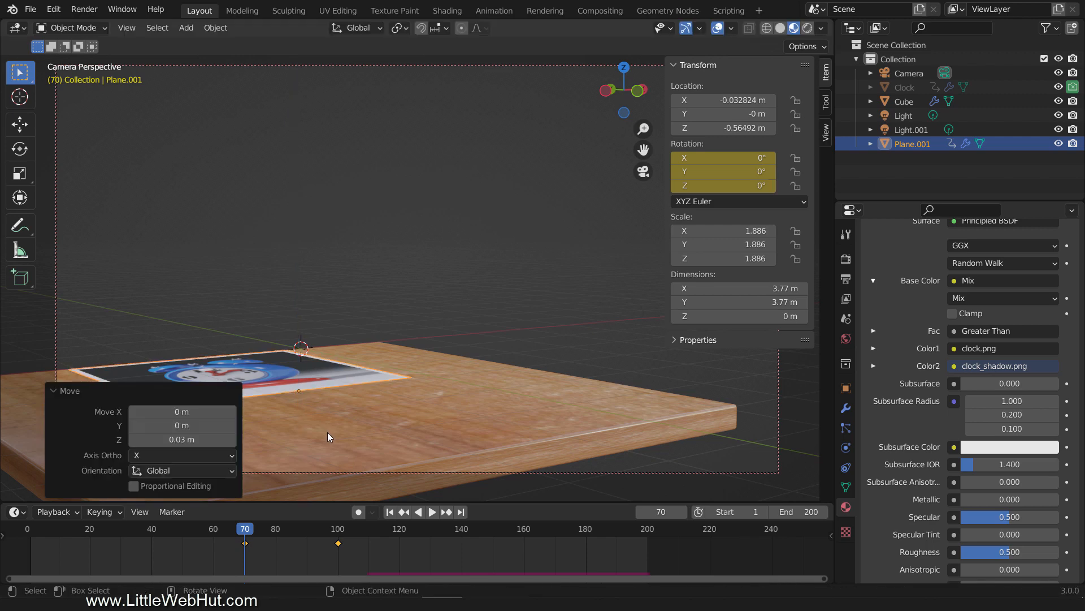
# - At frame 100, pull the camera back and reframe it so the whole slab and the standing picture fit in the shot
pyautogui.click(337, 531)
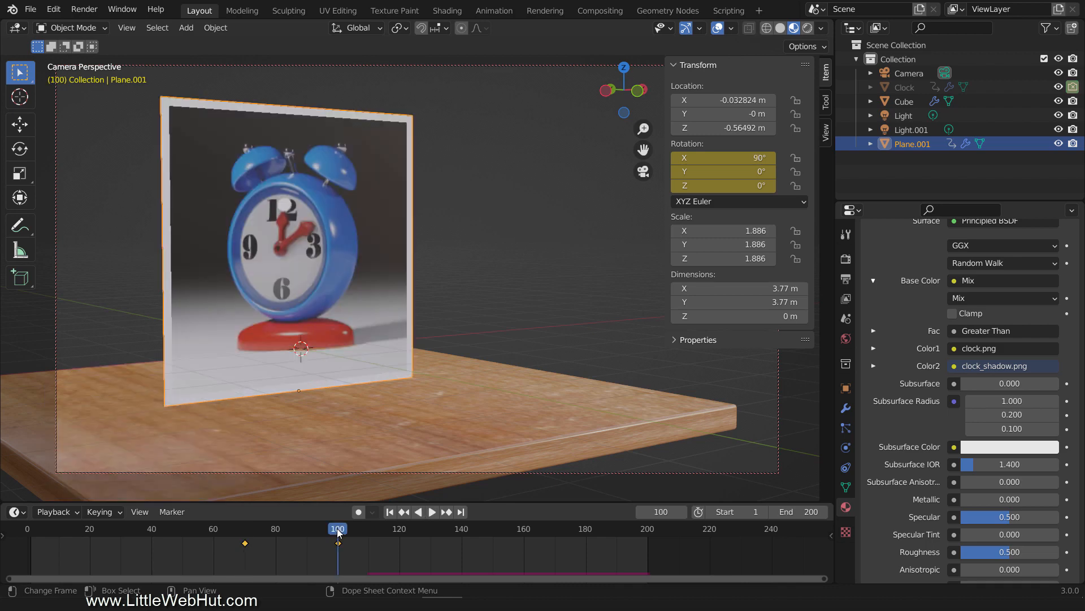
pyautogui.scroll(-1, 394, 411)
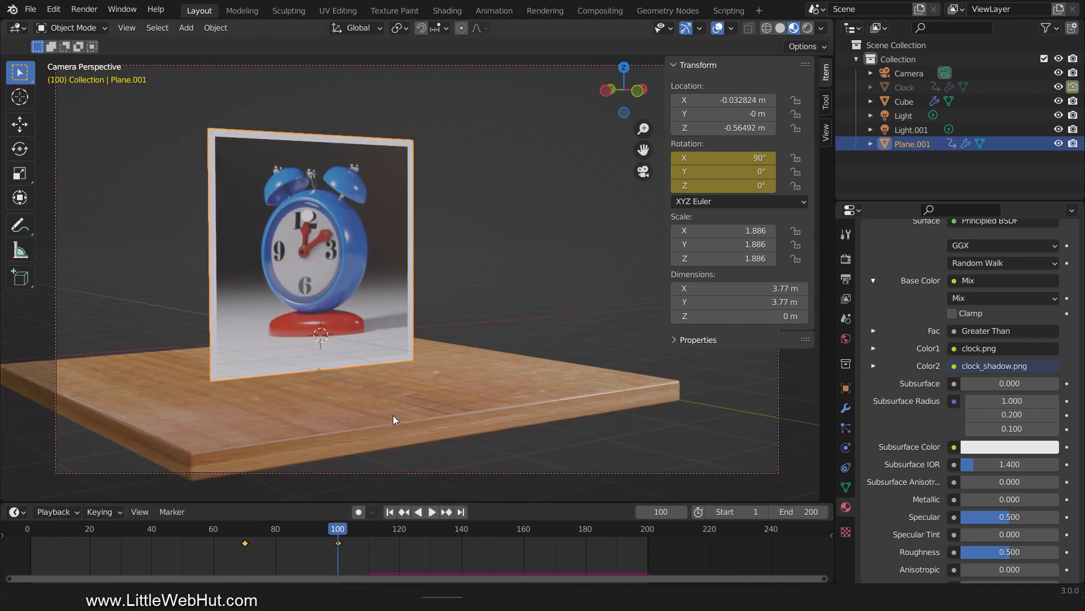
pyautogui.moveTo(393, 416); pyautogui.dragTo(426, 409, button='middle')
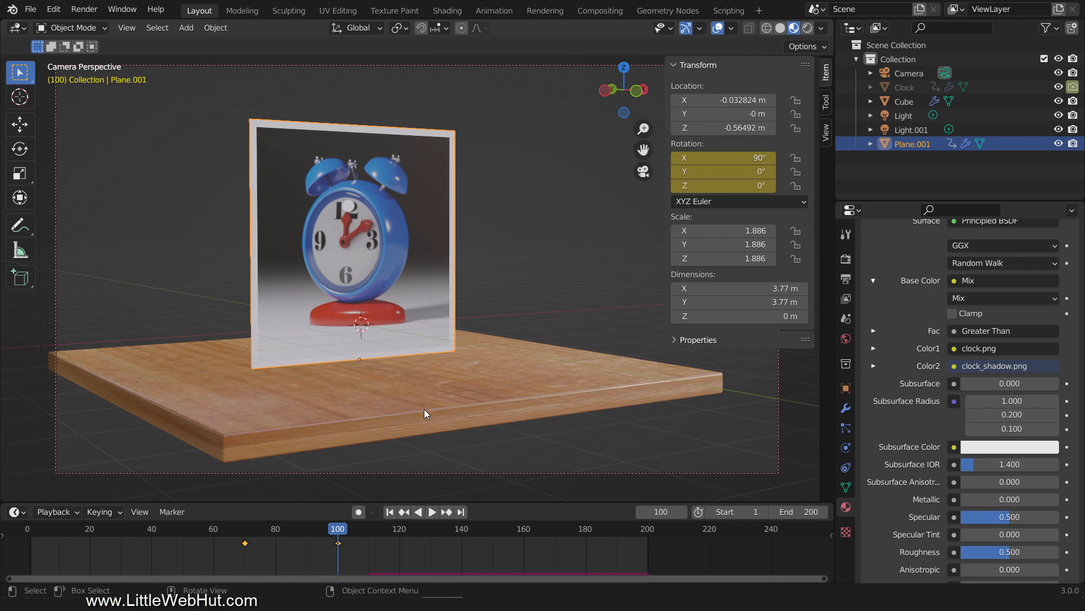
# - Move the wooden slab about 0.74 m along the global X axis
pyautogui.click(424, 408)
pyautogui.press('g')
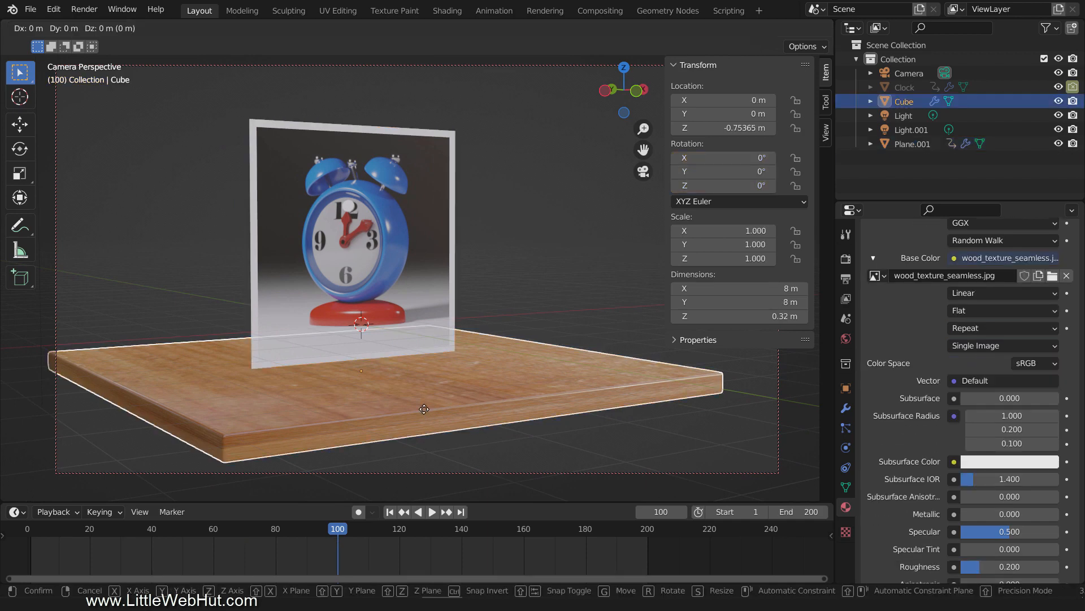
pyautogui.press('x')
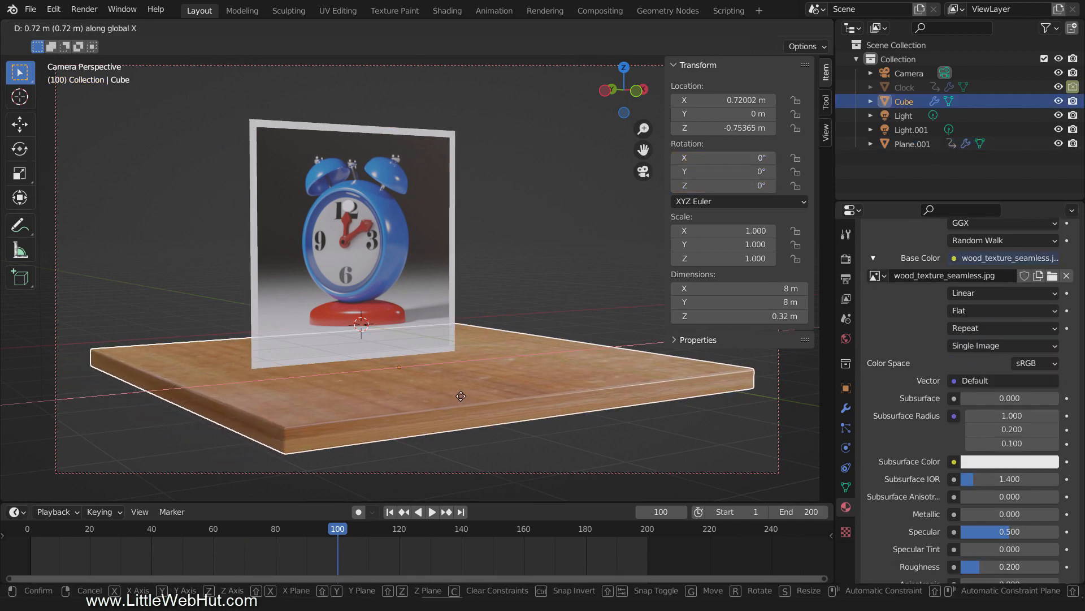
pyautogui.click(463, 394)
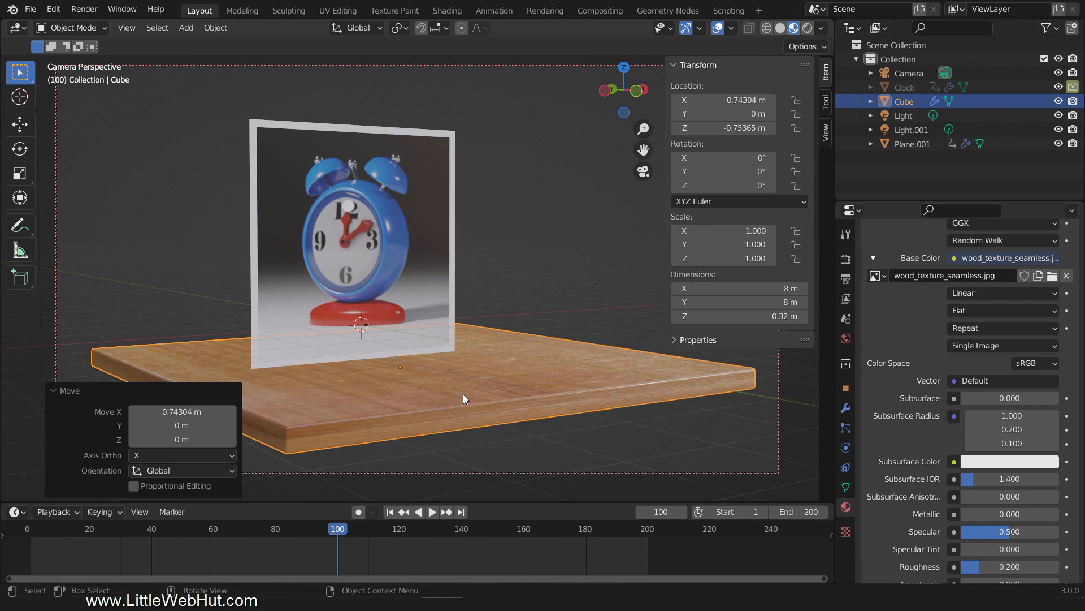
# - Insert a Location & Rotation keyframe for the camera at frame 100
pyautogui.click(919, 72)
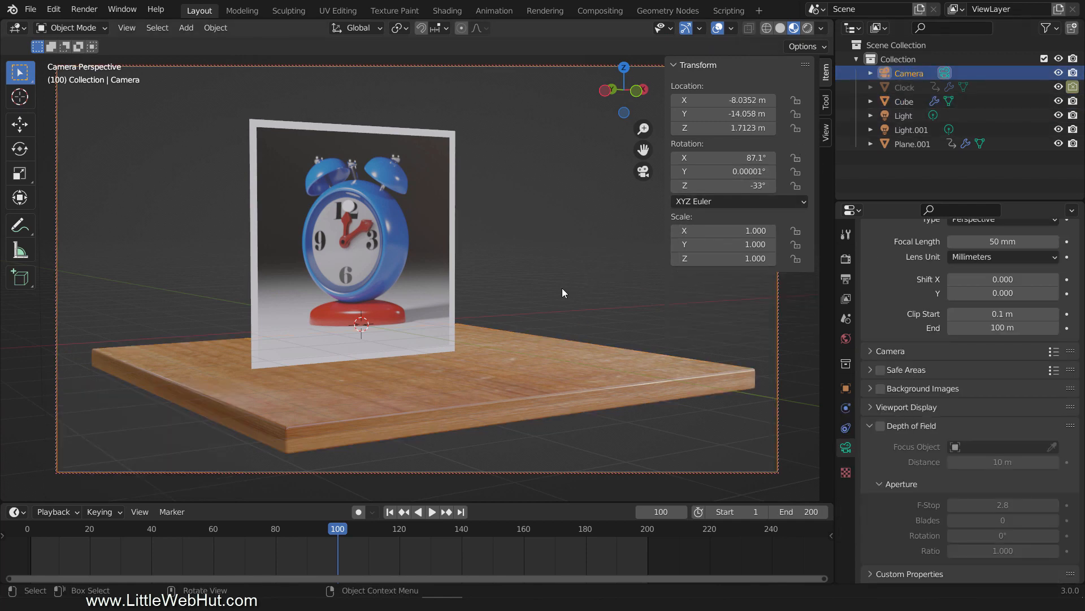
pyautogui.press('i')
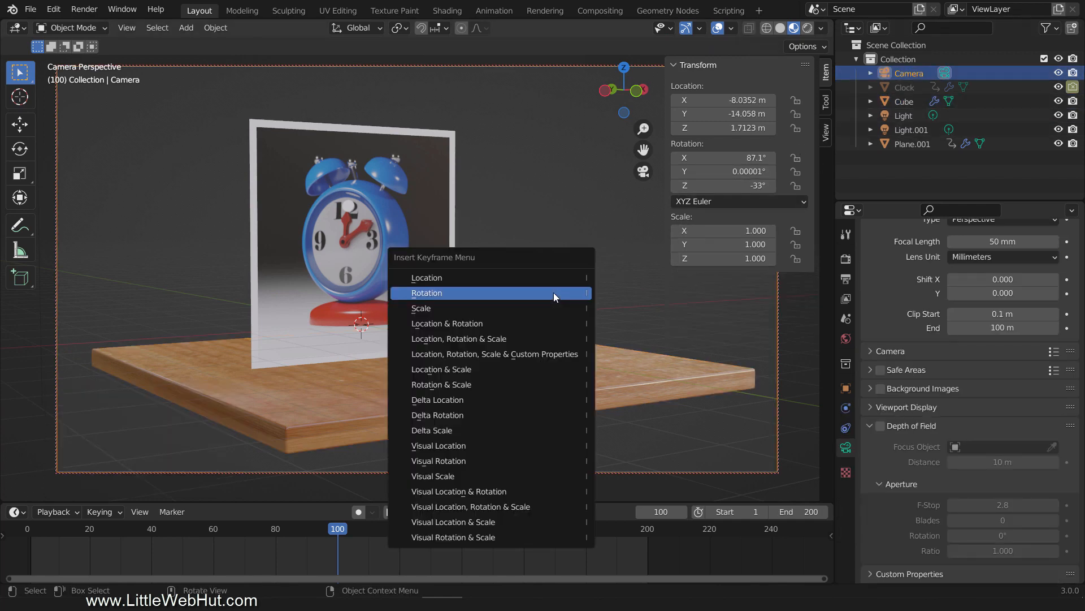
pyautogui.click(543, 323)
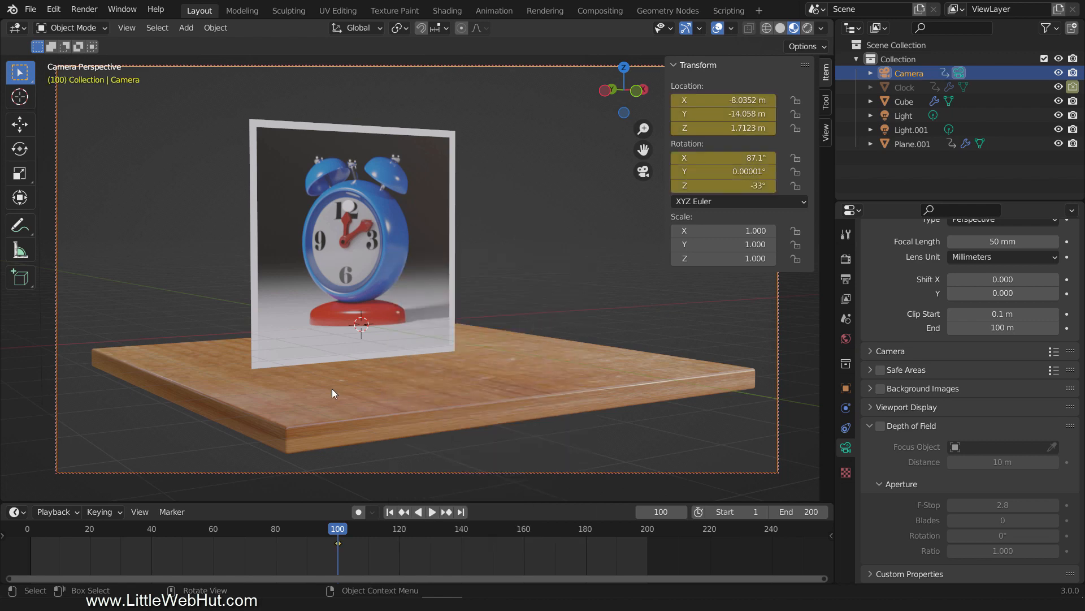
# - At frame 10, reposition the camera to look down on the slab from a high angle and insert a Location & Rotation keyframe
pyautogui.click(59, 529)
pyautogui.moveTo(447, 295); pyautogui.dragTo(346, 387, button='middle')
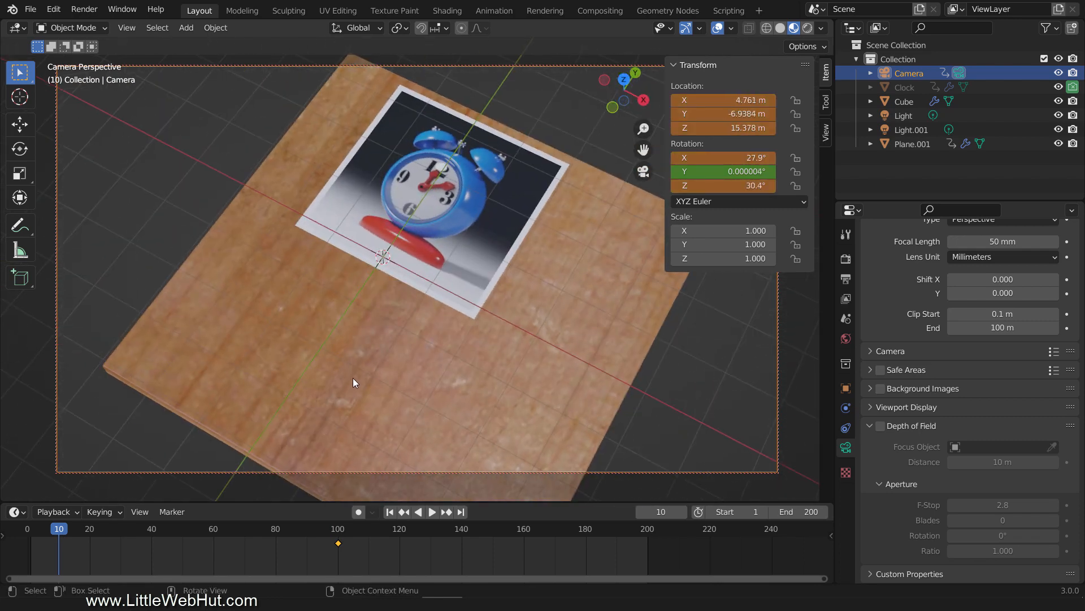
pyautogui.scroll(-1, 352, 377)
pyautogui.keyDown('shift'); pyautogui.moveTo(447, 354); pyautogui.dragTo(321, 327, button='middle'); pyautogui.keyUp('shift')
pyautogui.moveTo(338, 317); pyautogui.dragTo(378, 208, button='middle')
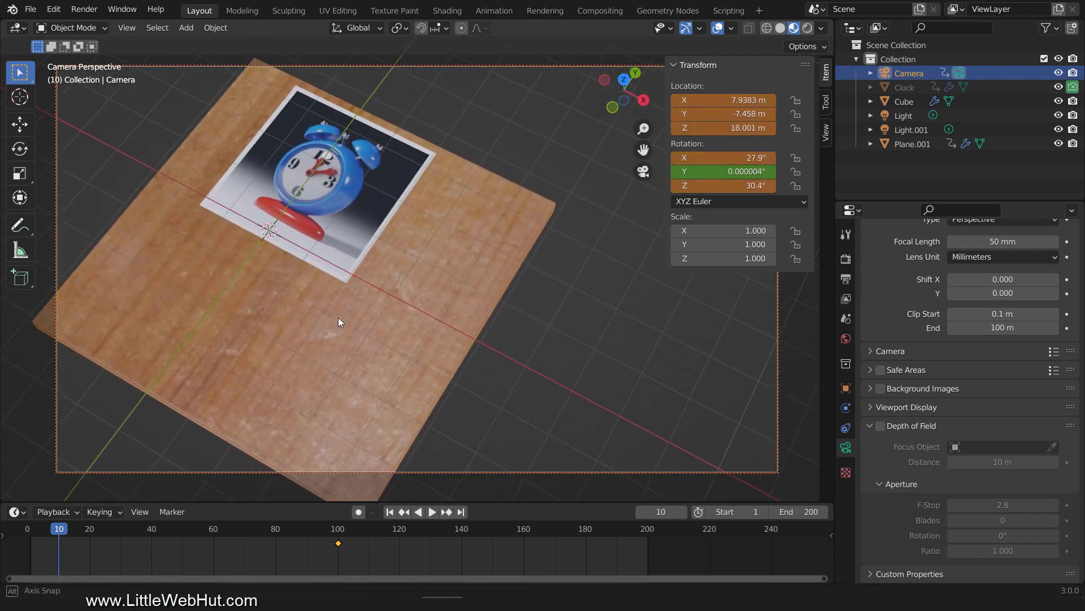
pyautogui.press('i')
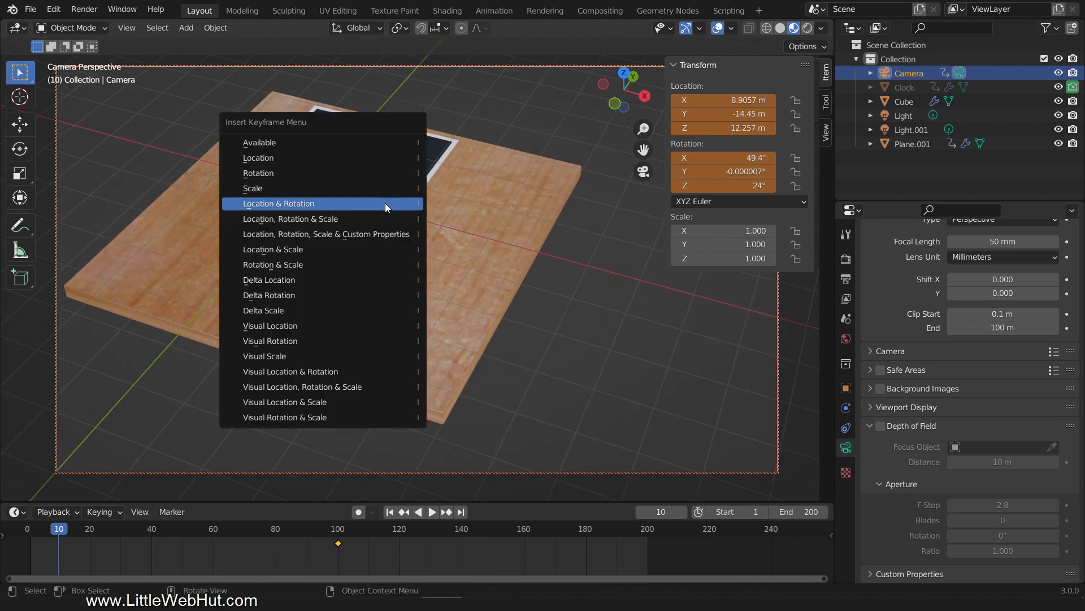
pyautogui.click(385, 203)
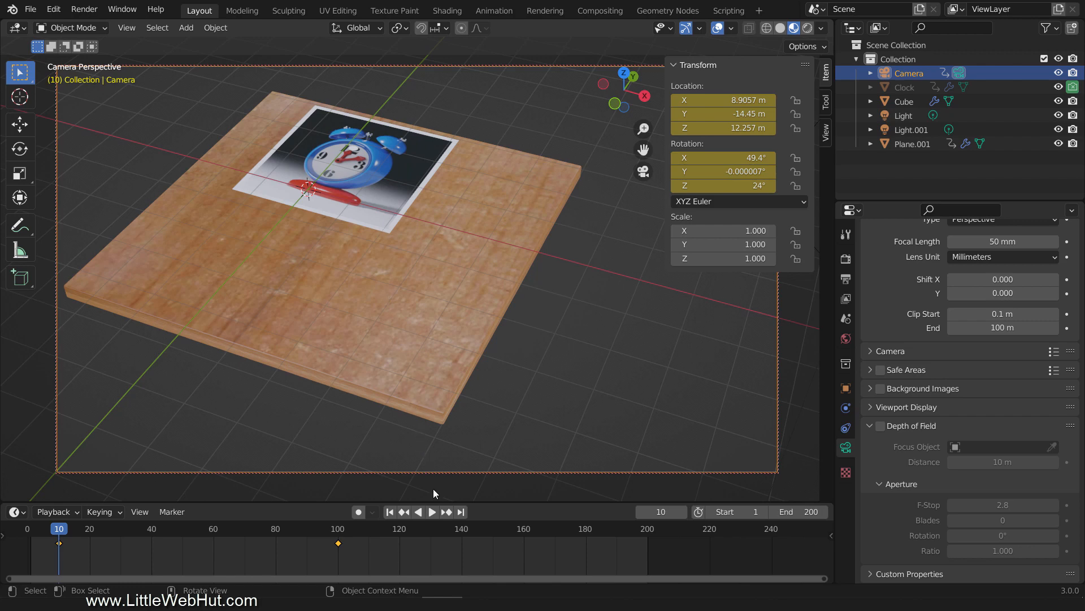
# - Play the animation to review the camera move
pyautogui.click(433, 512)
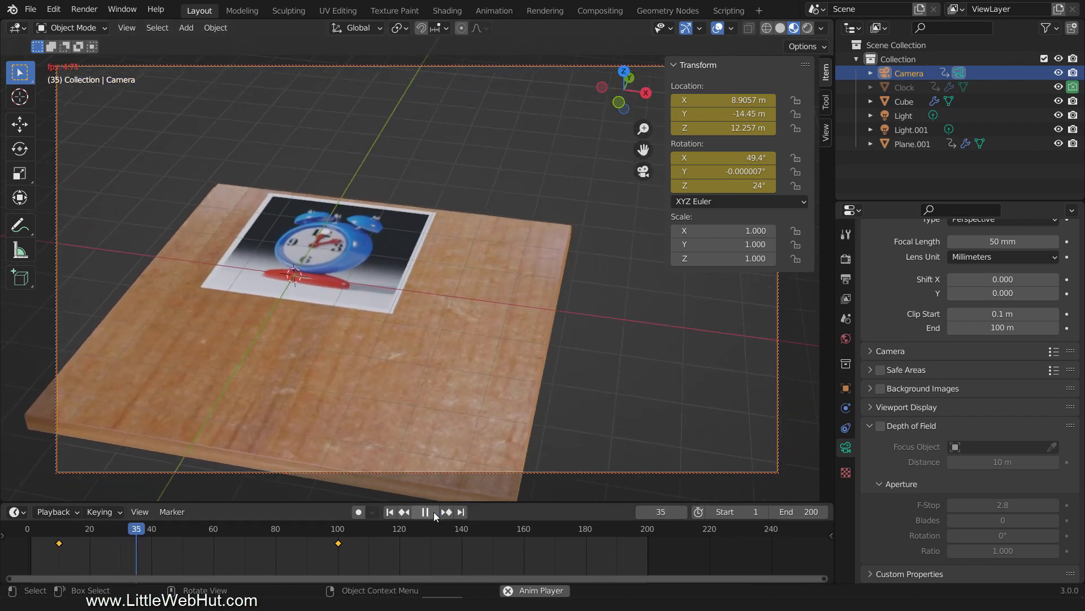